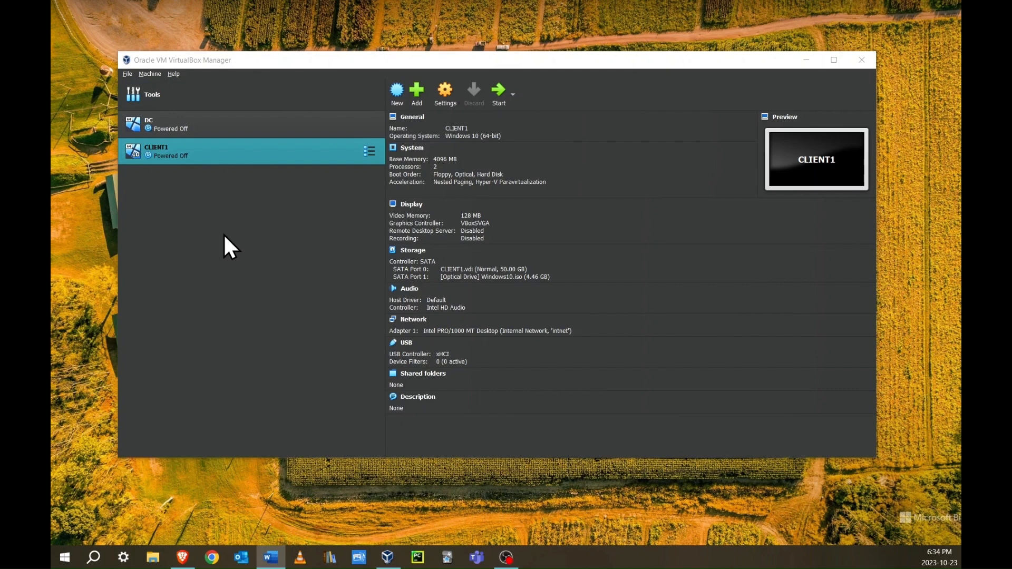
Create a new VM named osTicket in the default VirtualBox VMs folder, using Windows10.iso as its image
click(397, 94)
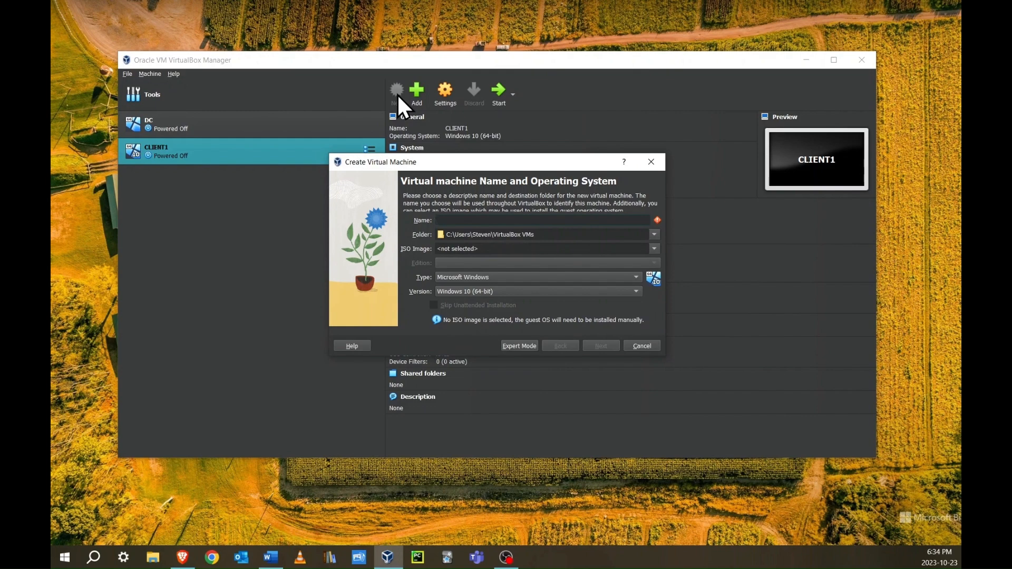
text(osTicket)
click(655, 236)
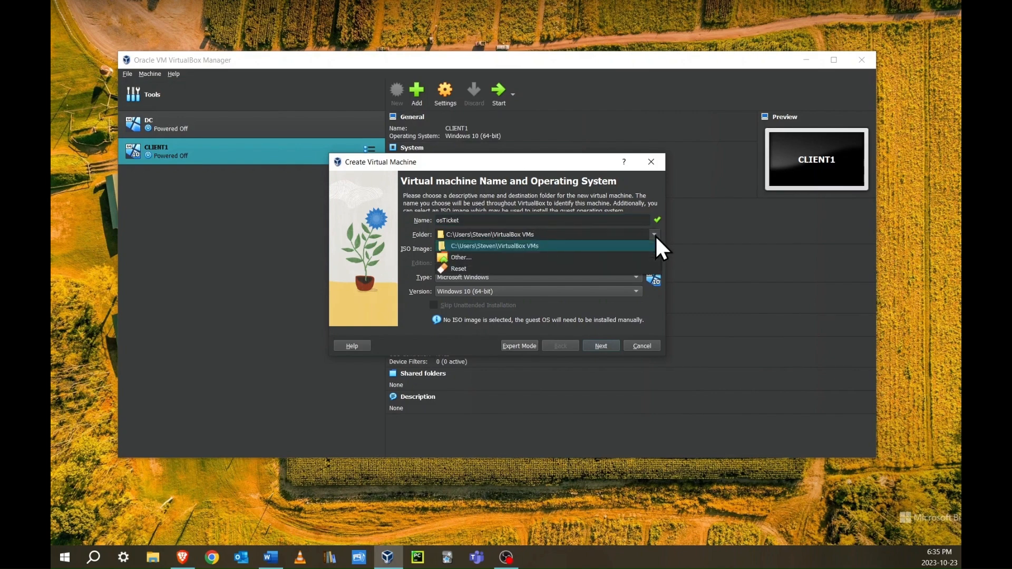
click(549, 244)
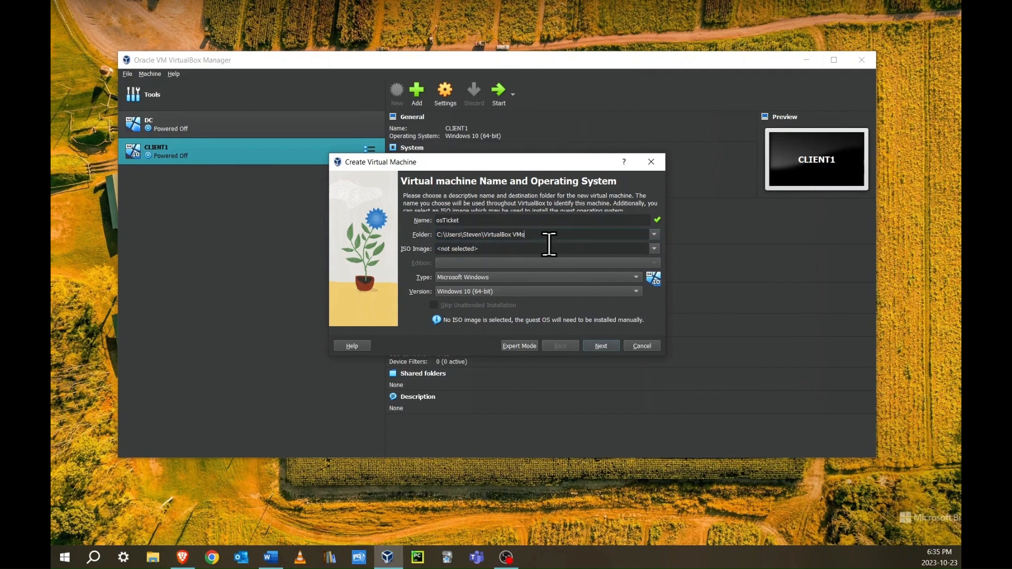
click(495, 249)
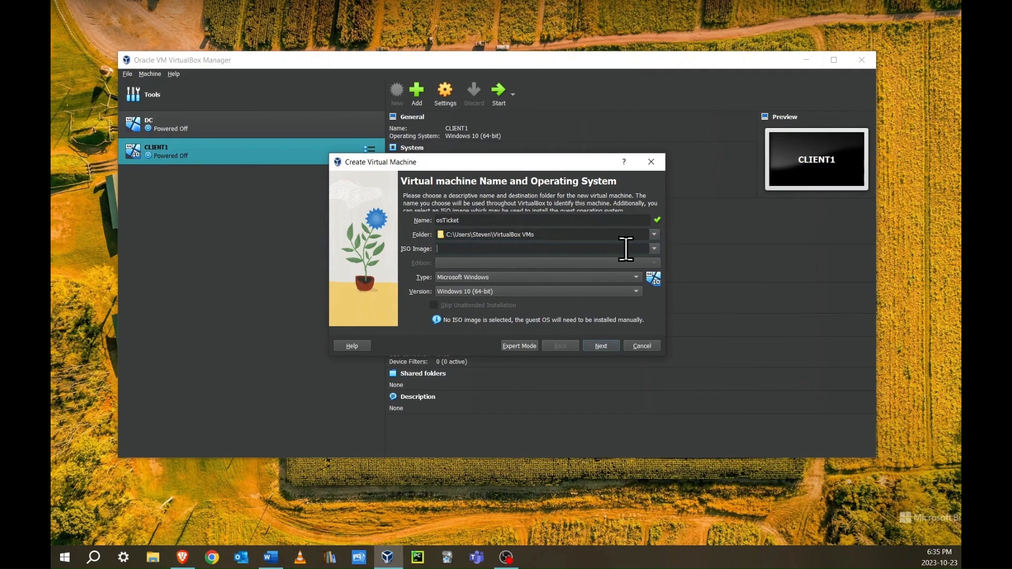
click(655, 249)
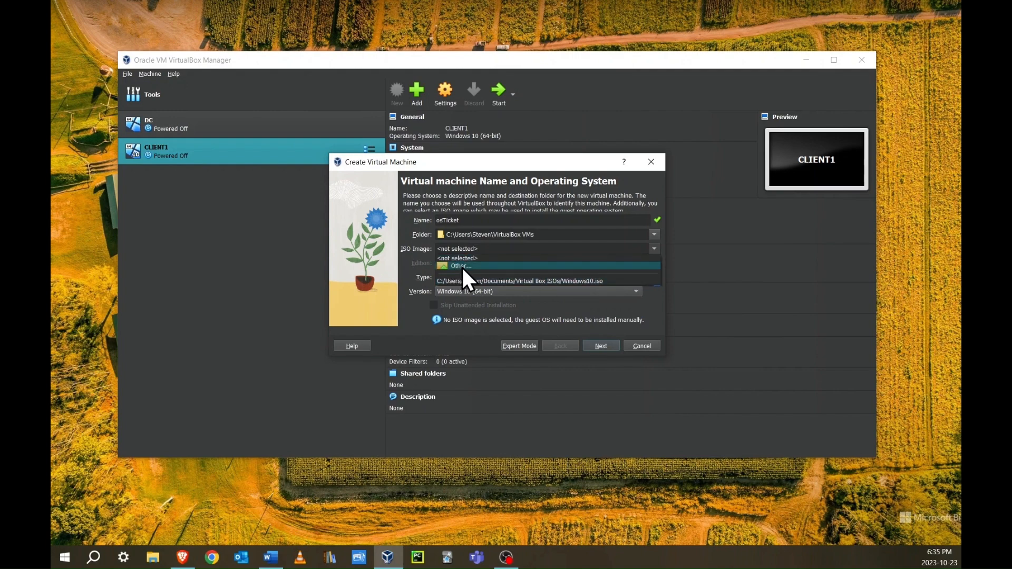
click(470, 281)
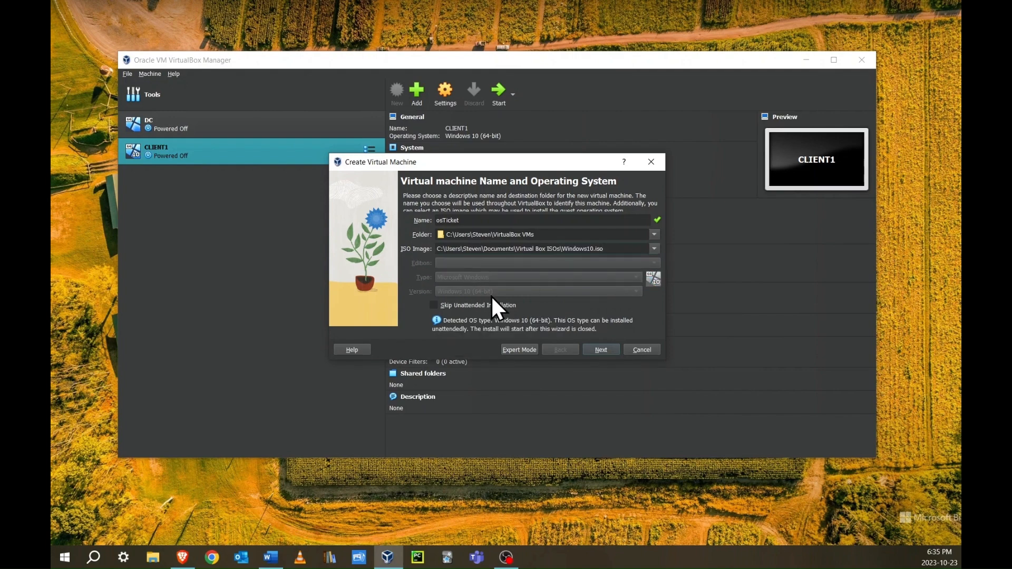
Set the unattended-install username to labuser and enter the account password twice
click(601, 350)
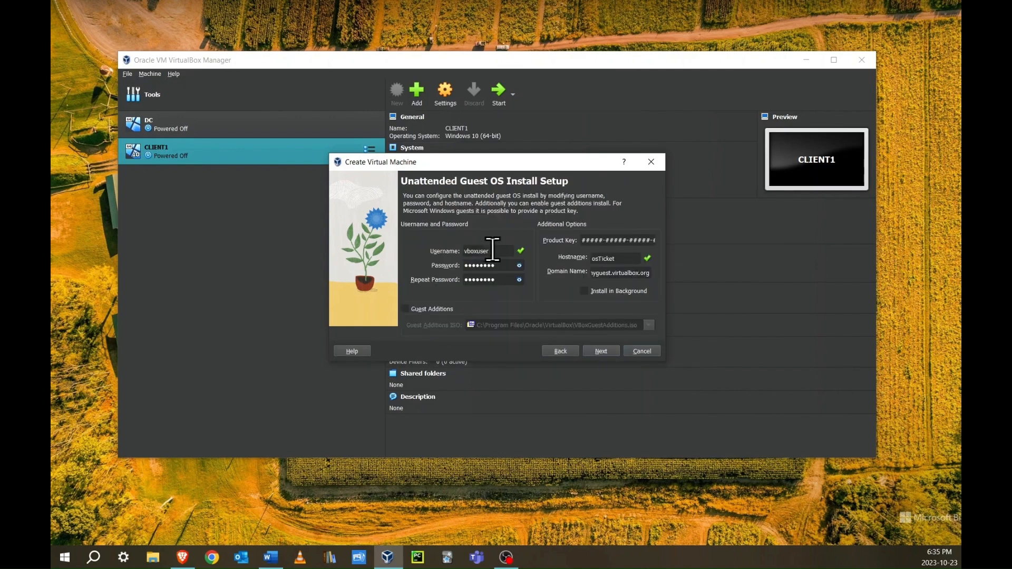
drag(491, 251, 454, 244)
text(labuser)
key(Tab)
text(•••••••••••)
key(Tab)
text(•••••••••••••)
click(600, 352)
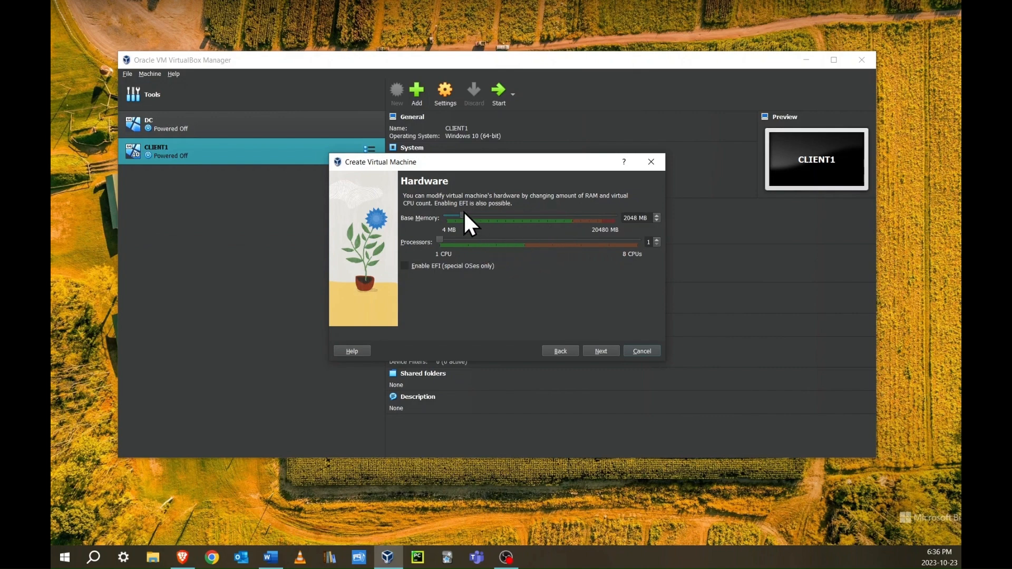
Give osTicket 8192 MB memory and 4 processors, keep the 50 GB disk, and reach the Summary
drag(648, 216, 626, 214)
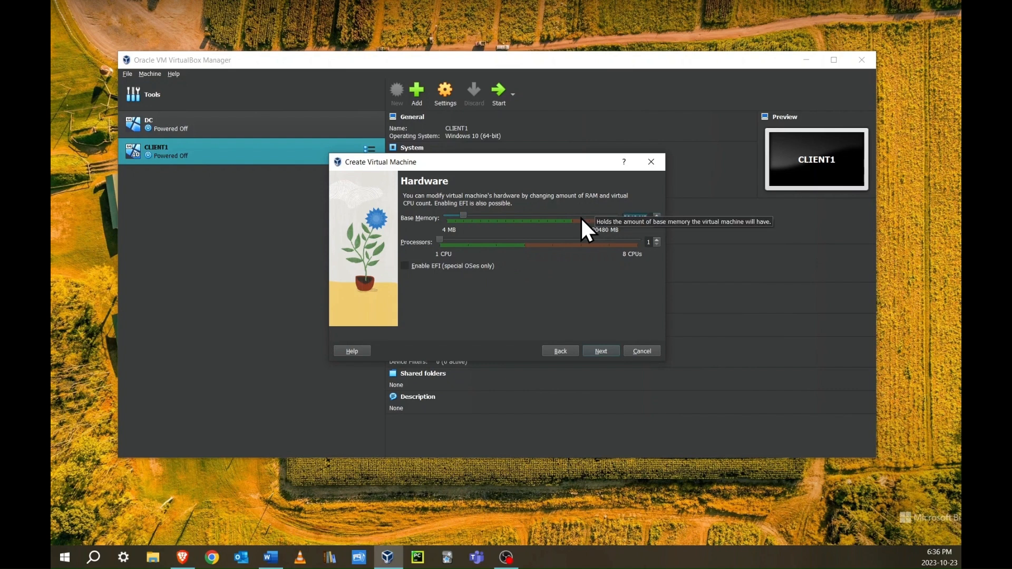
drag(465, 216, 515, 218)
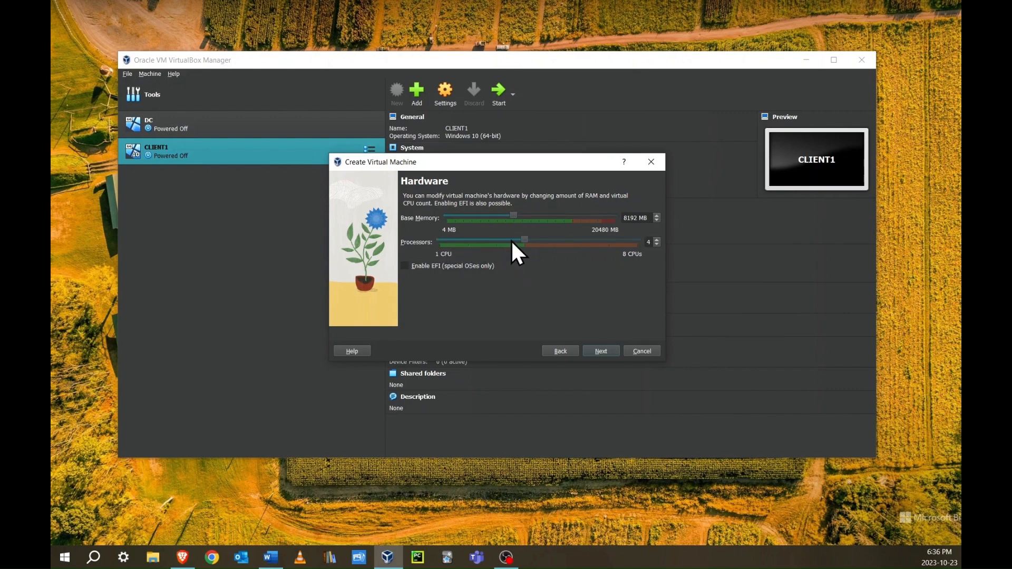
click(606, 347)
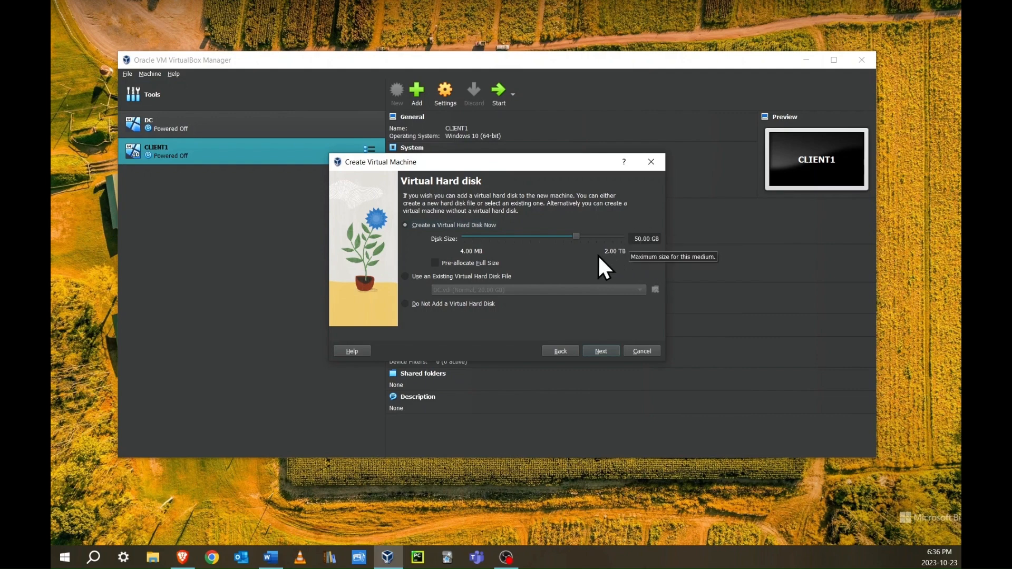
click(601, 351)
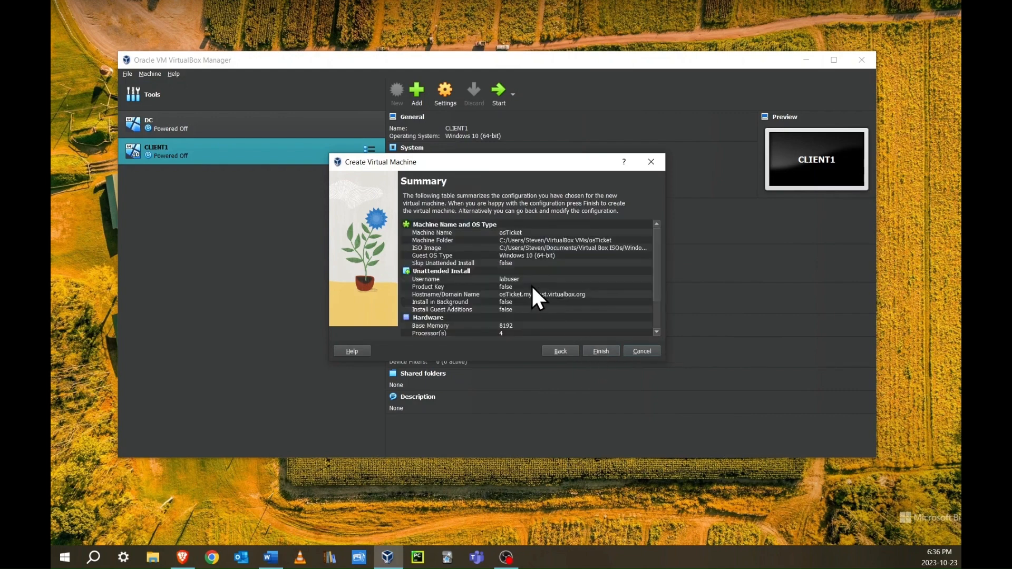
Finish the wizard to create the osTicket VM and switch to it while Windows installs
click(596, 351)
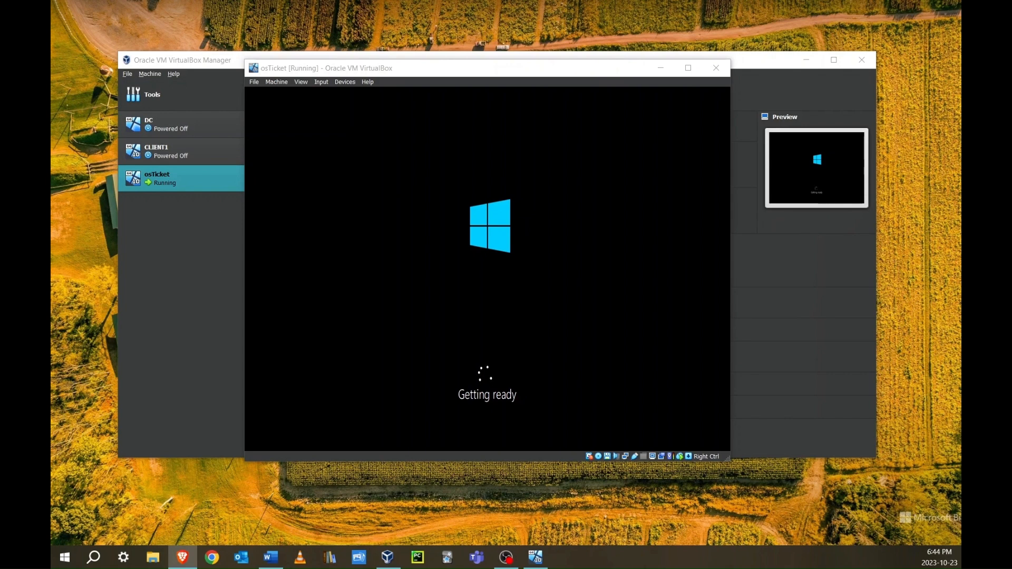
key(alt+Tab)
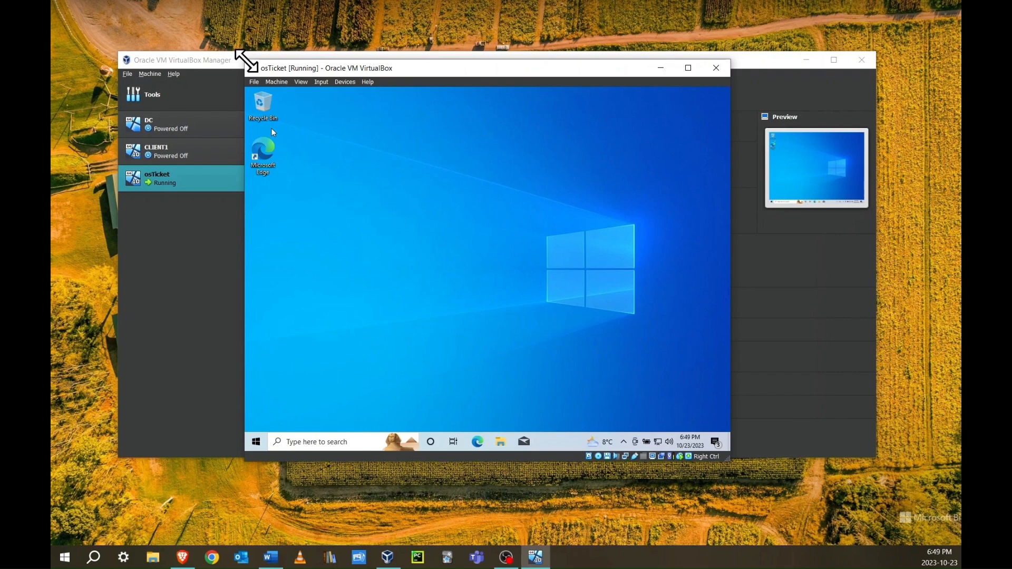
Enlarge the osTicket VM window by dragging its top-left and bottom-right corners
click(258, 442)
click(257, 441)
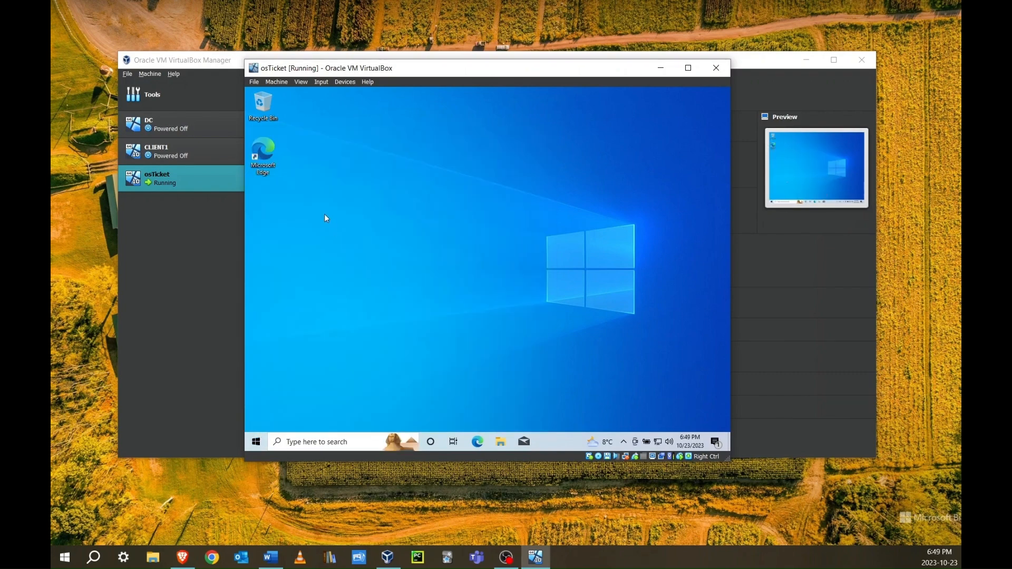
drag(244, 59, 134, 20)
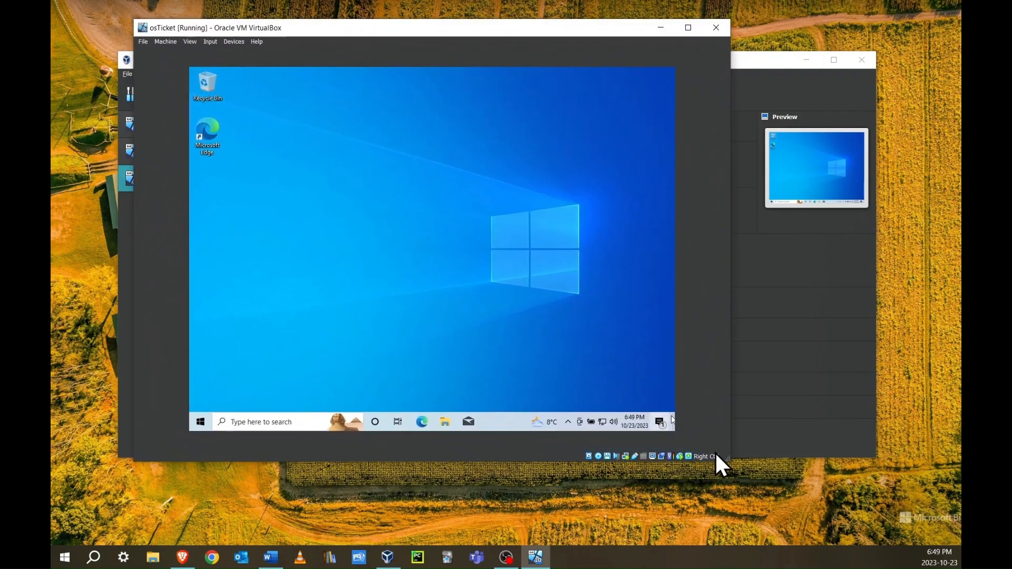
drag(727, 459, 861, 515)
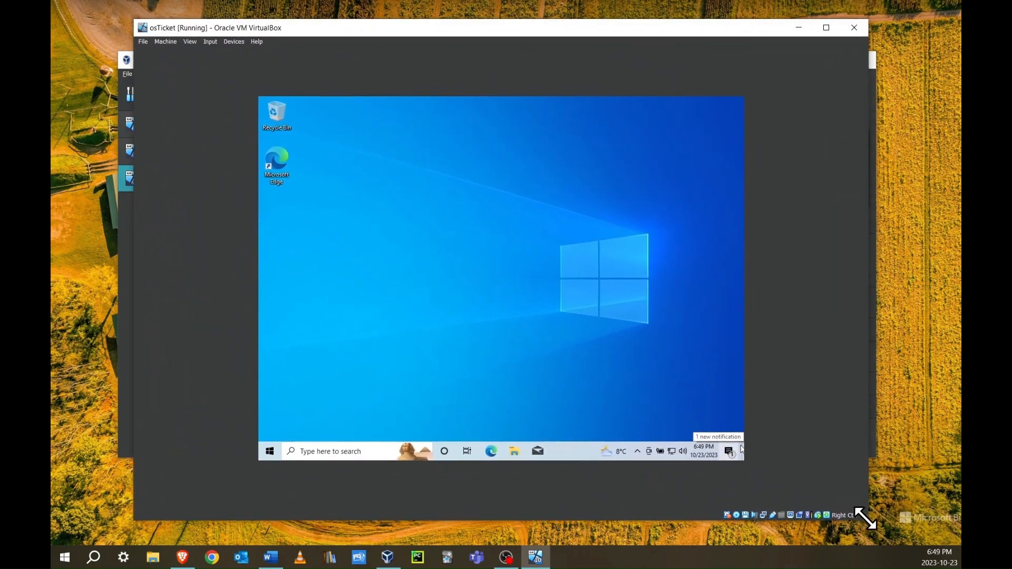
Insert the Guest Additions CD image and open File Explorer in the guest
click(235, 44)
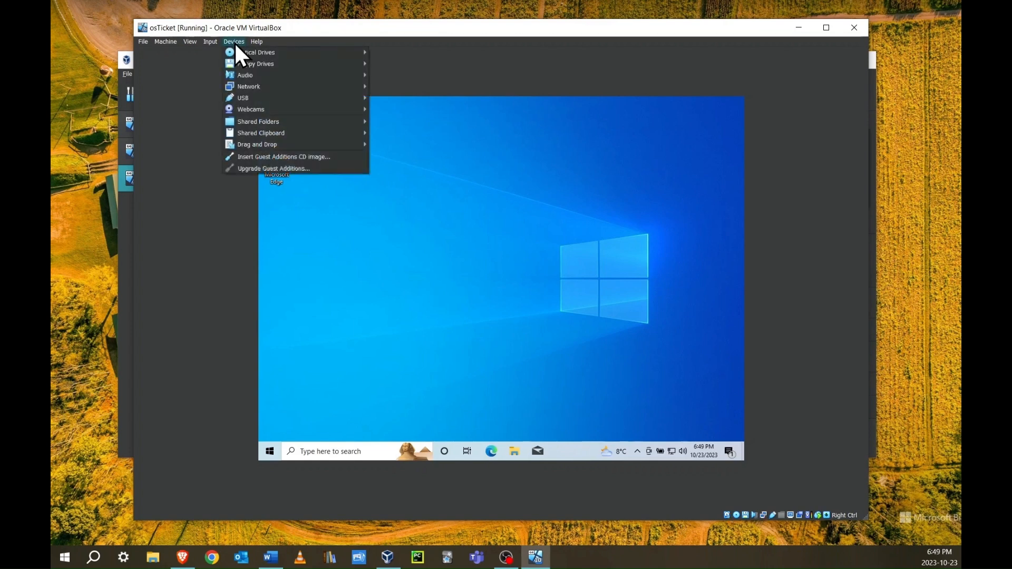
click(253, 156)
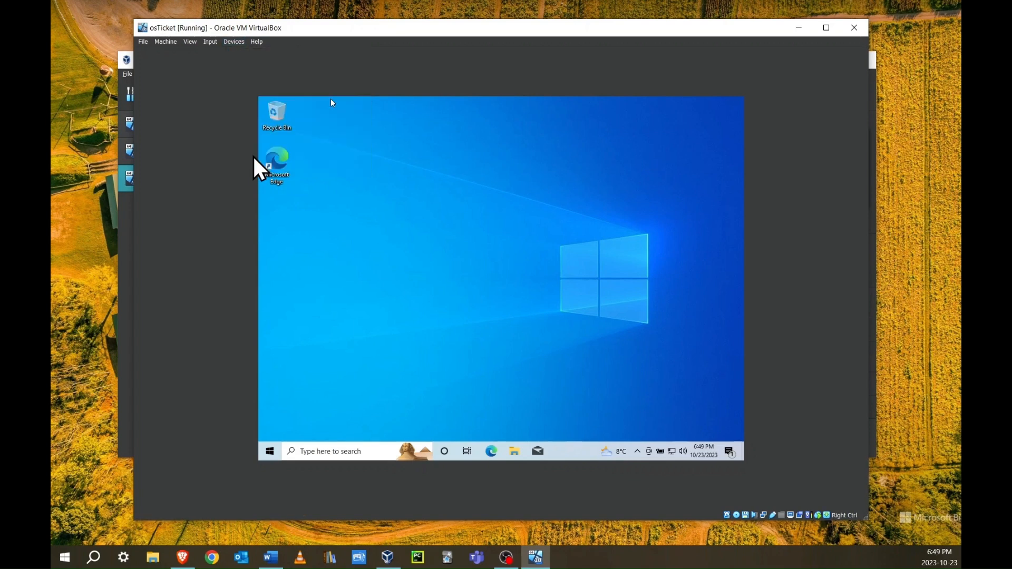
click(519, 456)
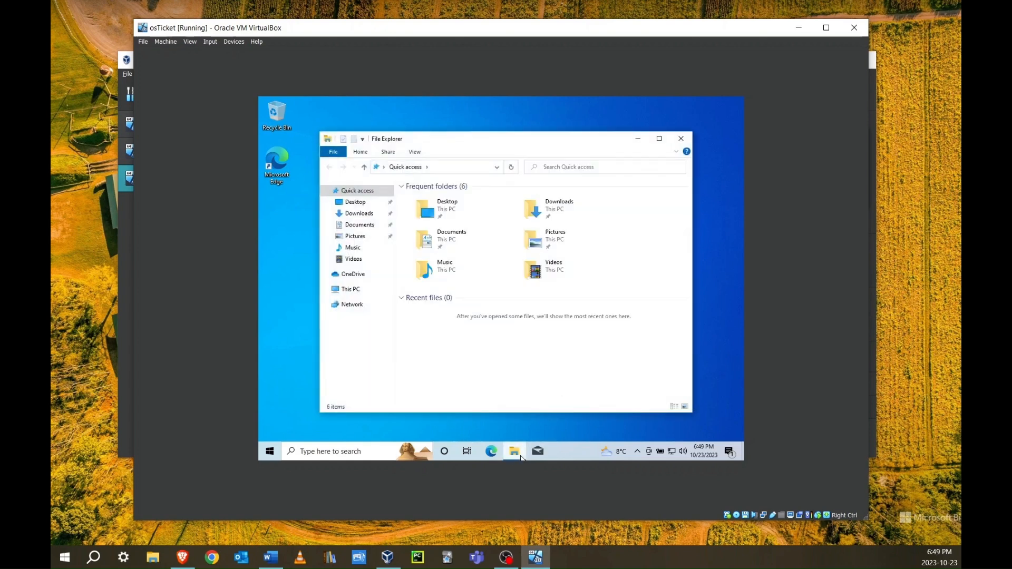
Run VBoxWindowsAdditions-amd64 from CD Drive (D:), install Guest Additions 7.0.6 with defaults, and reboot now
click(325, 289)
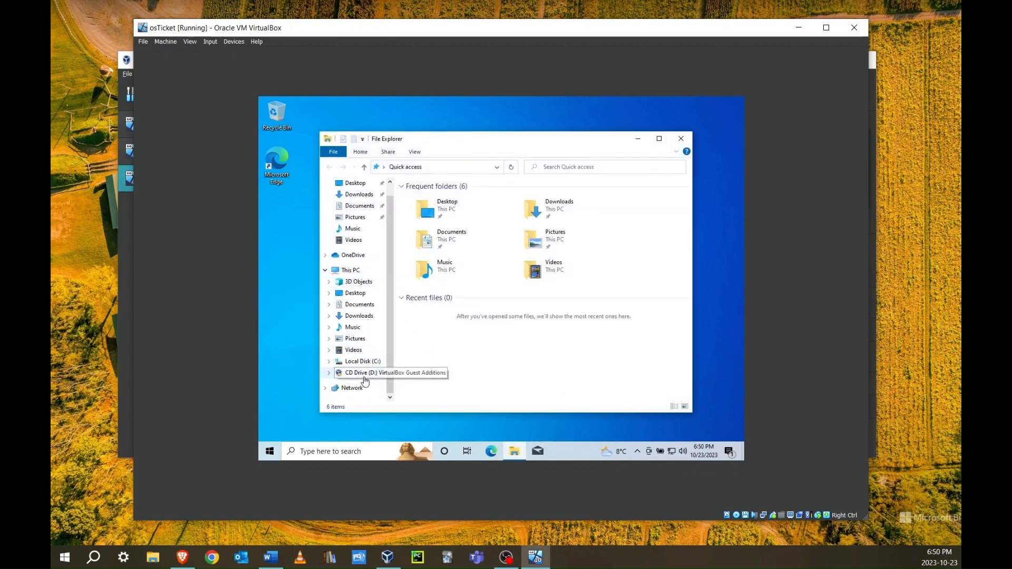
click(363, 376)
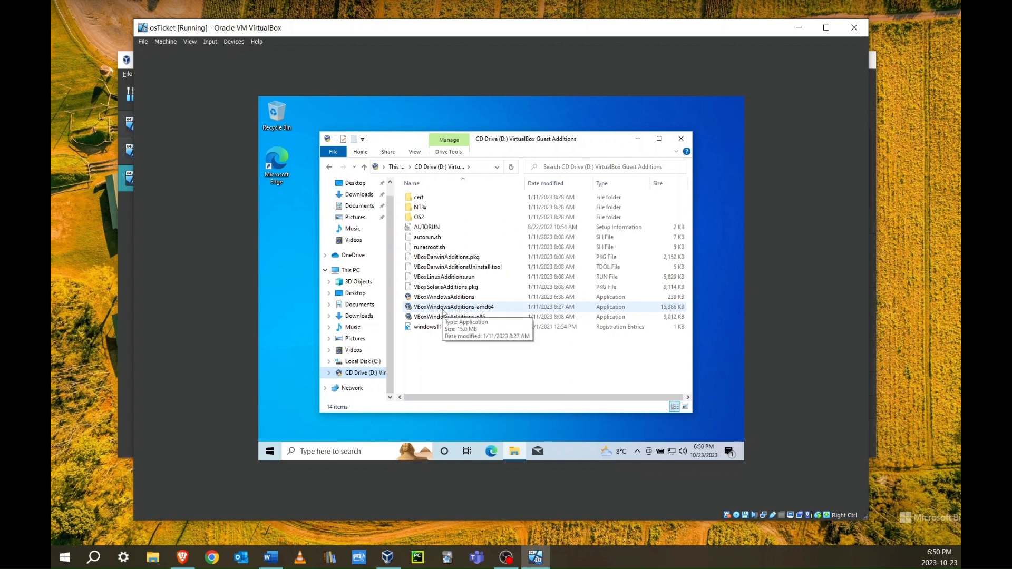
double_click(442, 311)
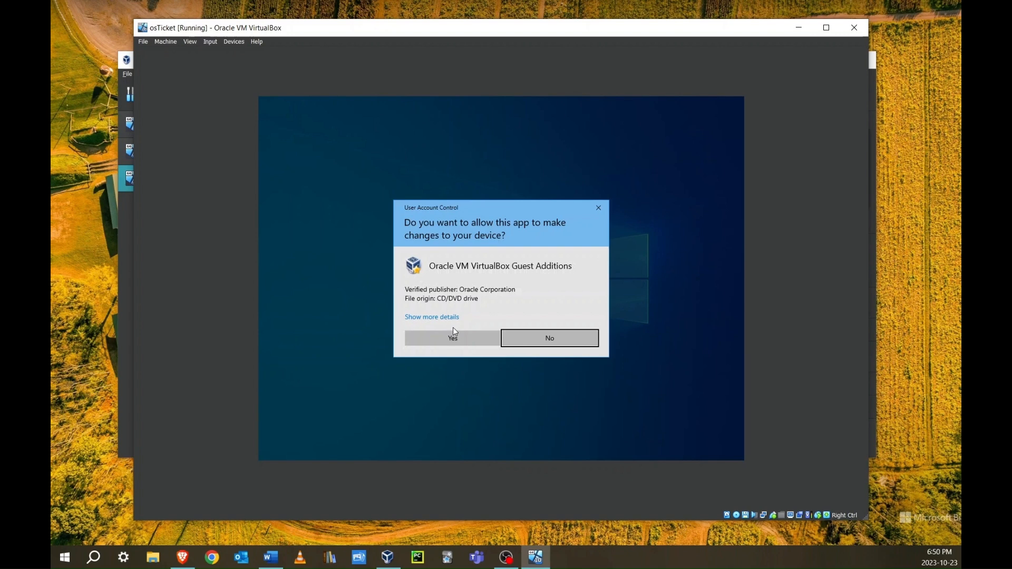
click(456, 337)
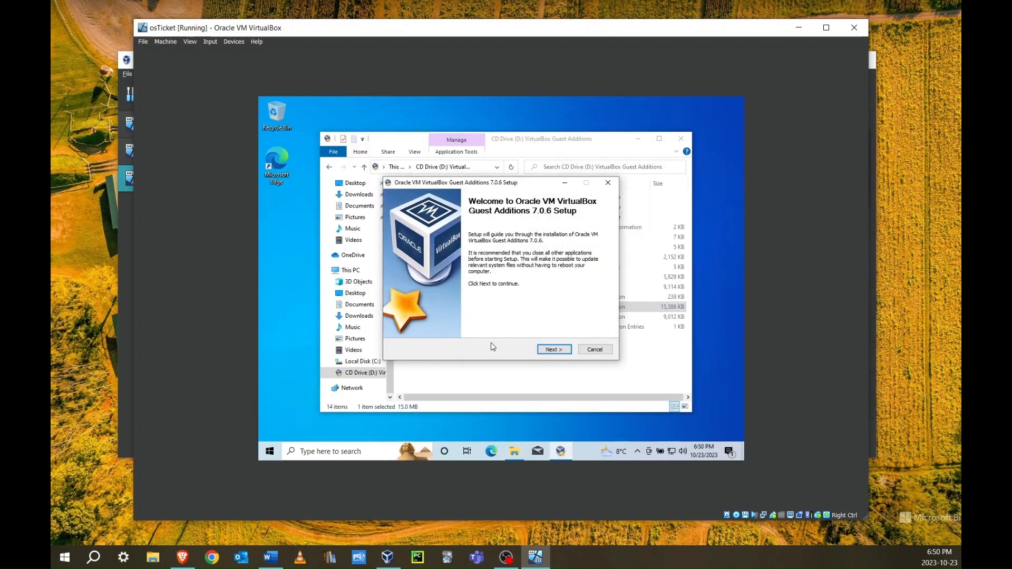
click(545, 351)
click(545, 351)
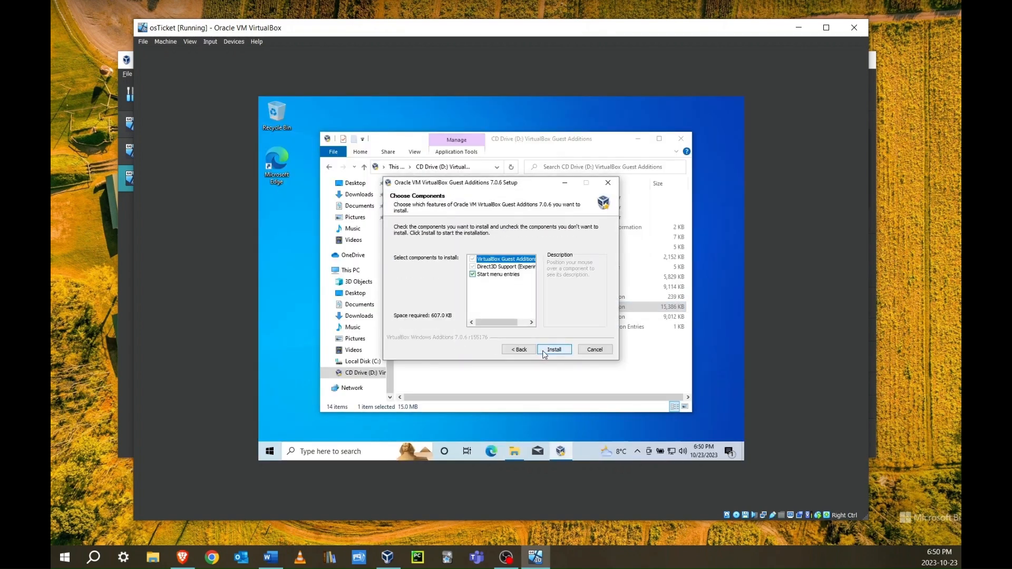
click(550, 350)
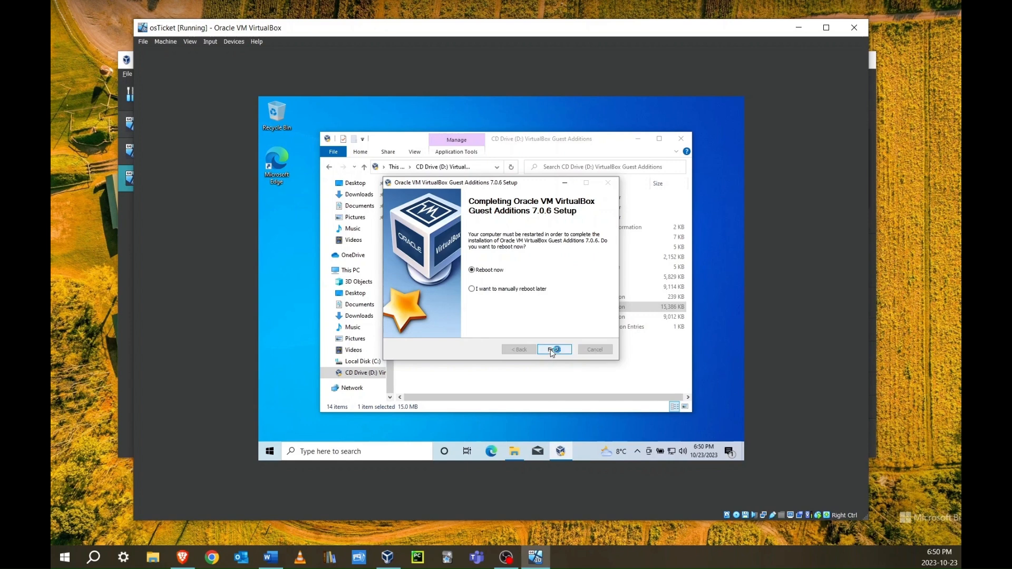
click(553, 351)
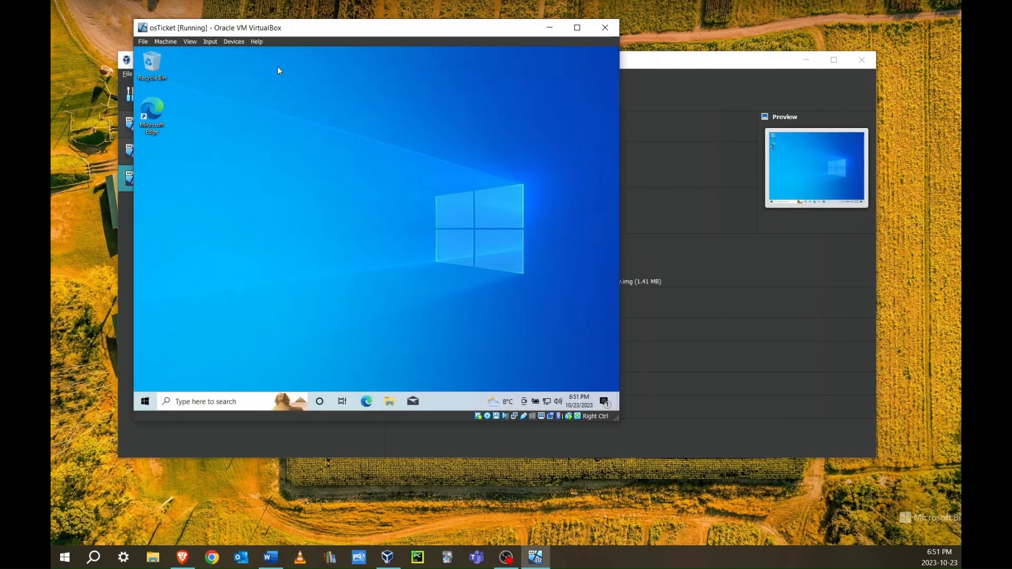
Reposition and resize the osTicket VM window until the Windows 10 desktop fills it
drag(268, 28, 284, 60)
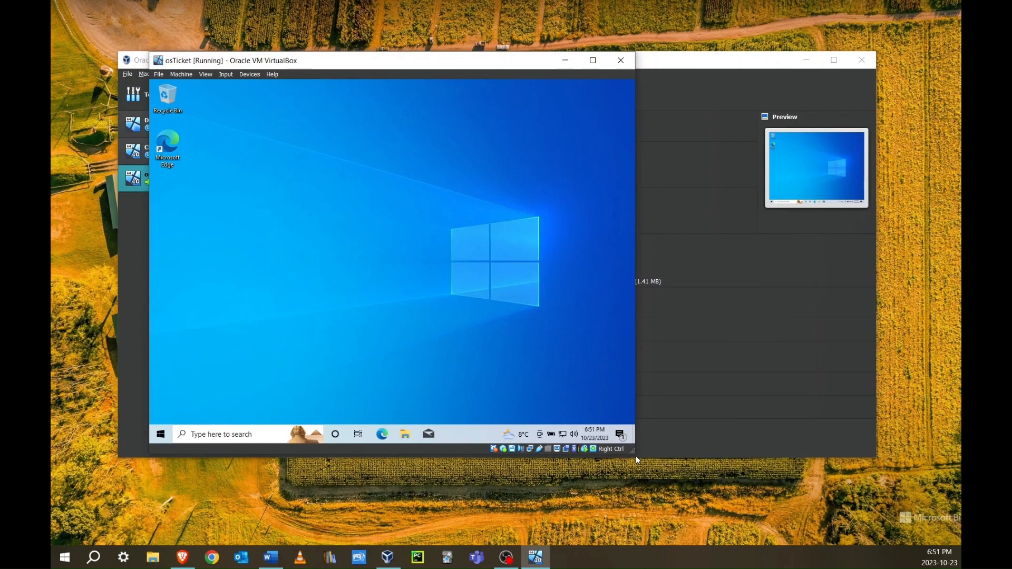
drag(628, 447, 860, 517)
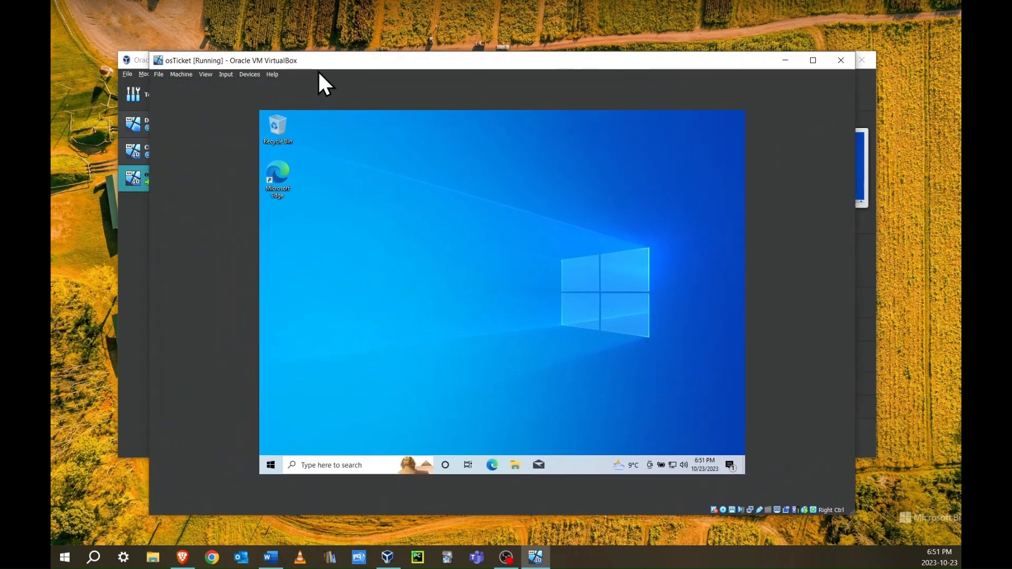
drag(327, 60, 301, 43)
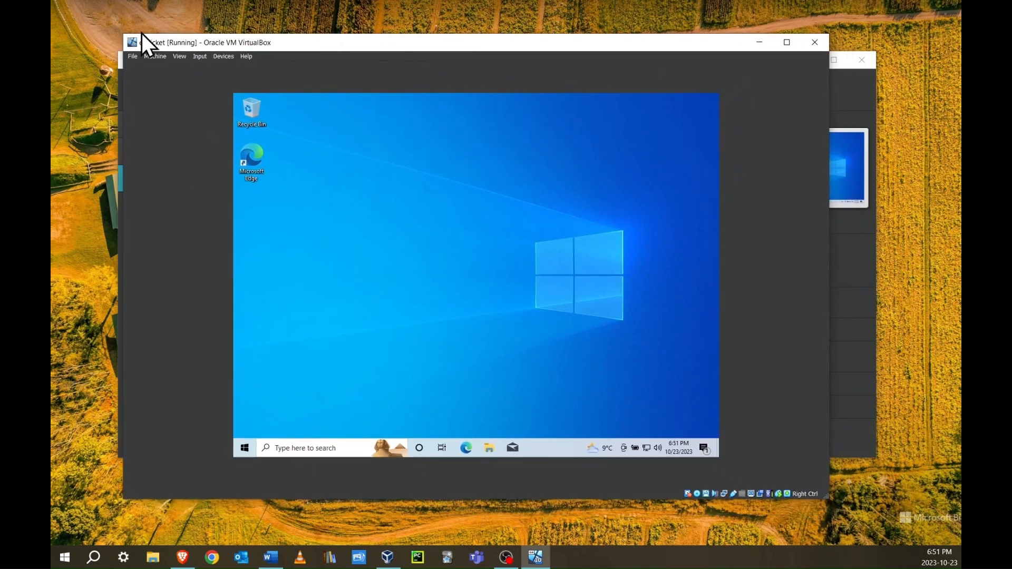
mouse_move(242, 43)
mouse_down()
mouse_move(291, 45)
mouse_move(258, 37)
mouse_up()
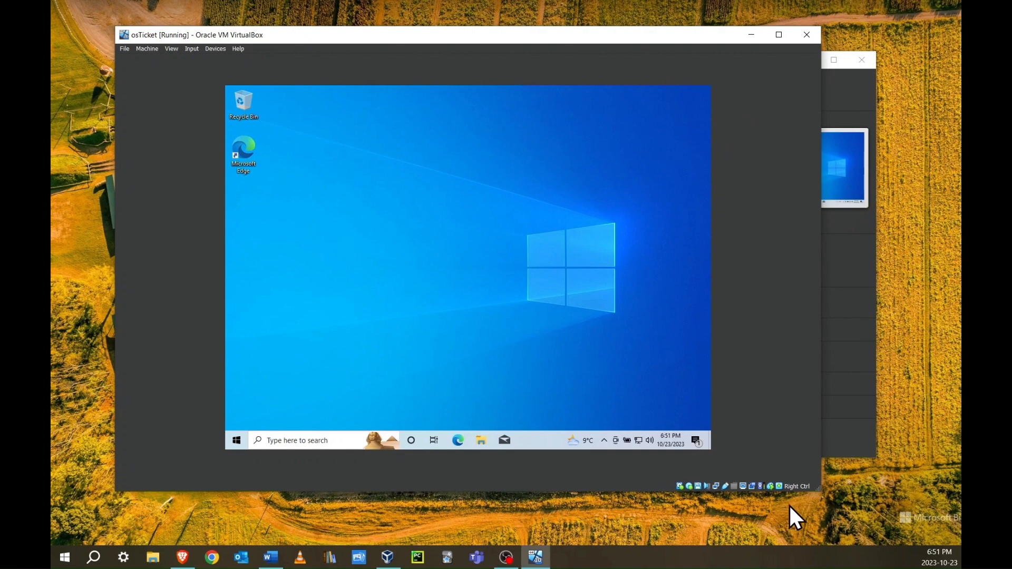
drag(816, 488, 628, 391)
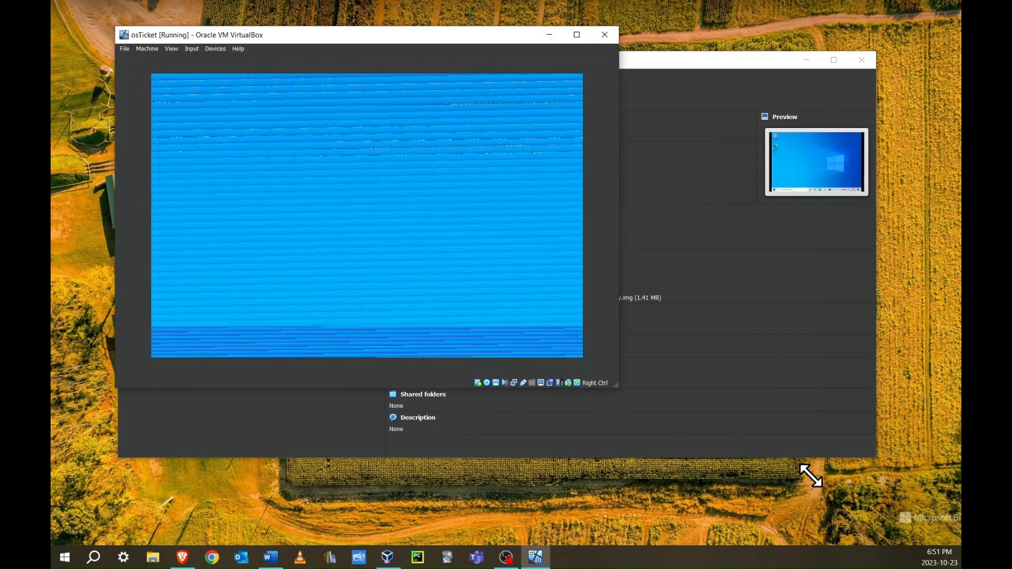
drag(811, 476, 904, 525)
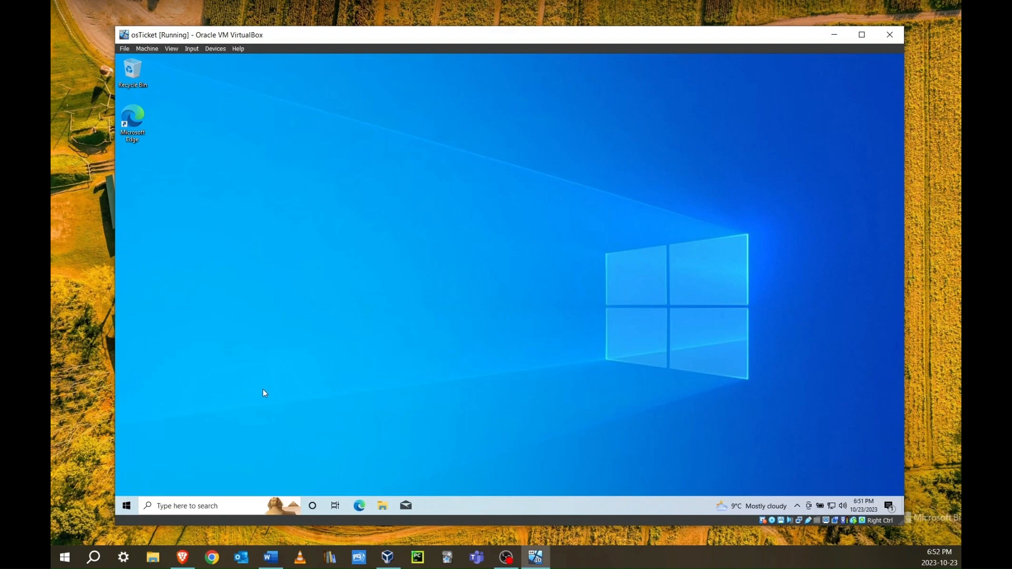
Open Turn Windows features on or off via Control Panel > Programs
click(164, 502)
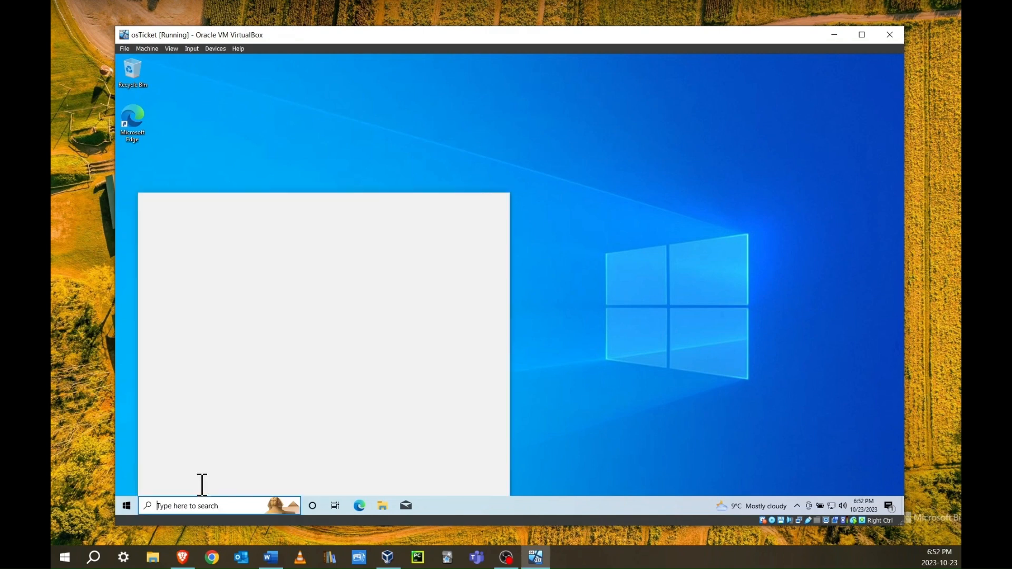
text(control)
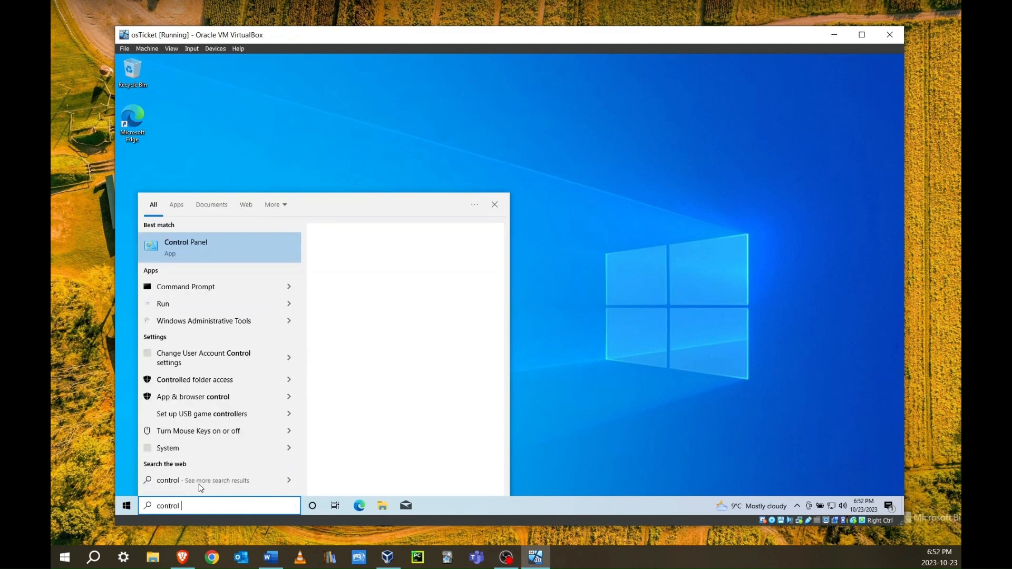
click(226, 252)
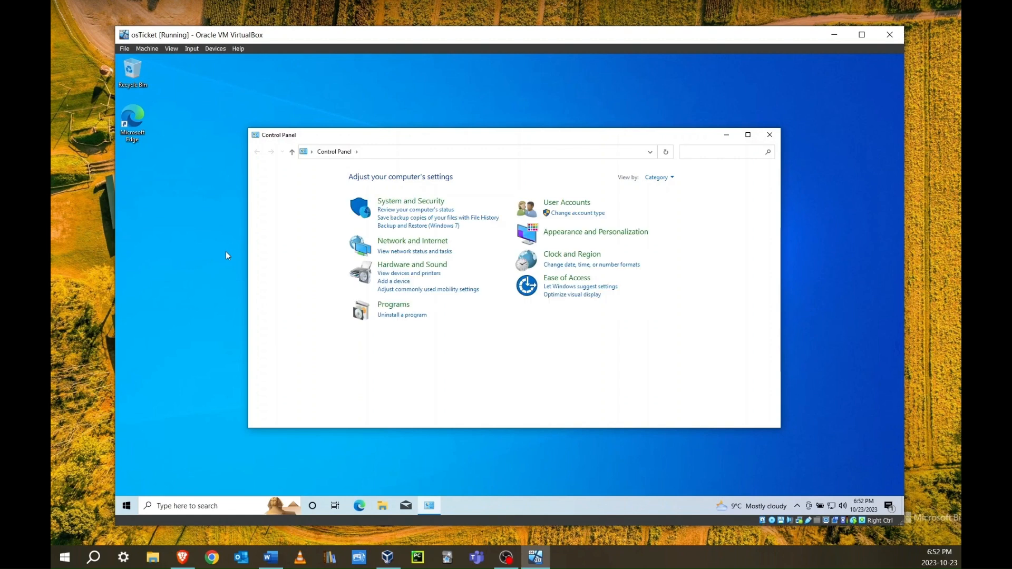
click(394, 306)
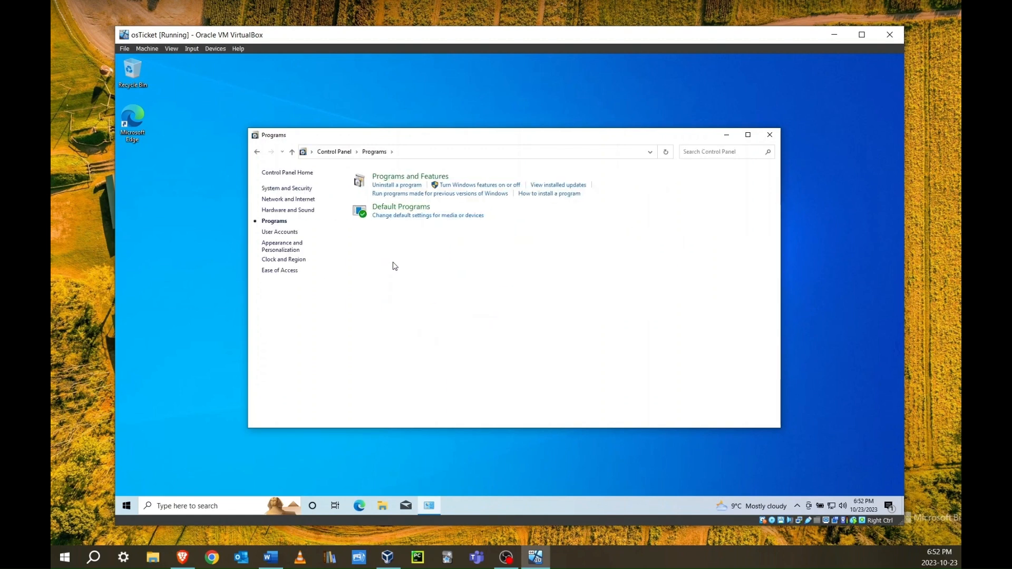
click(482, 186)
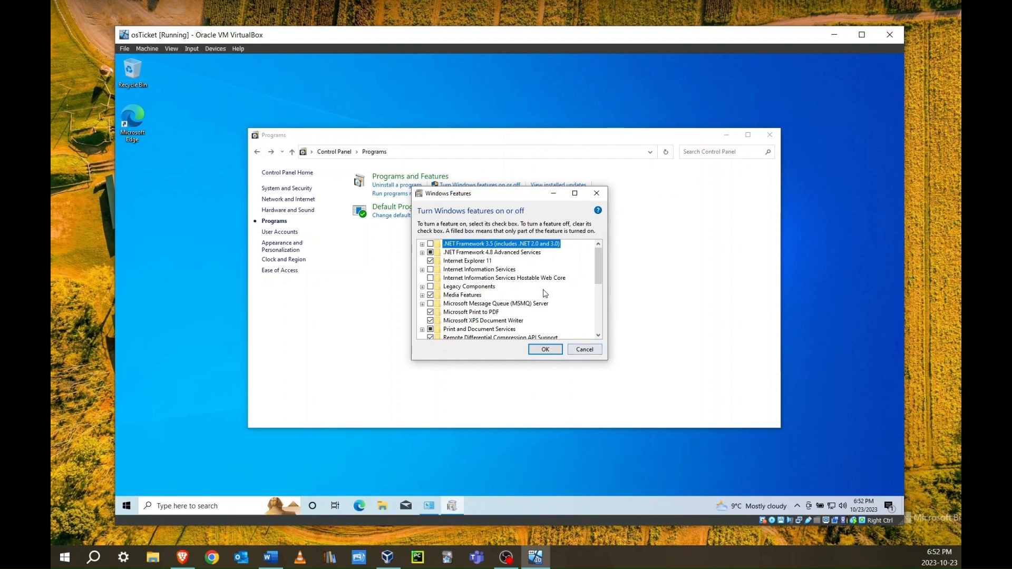
mouse_move(602, 276)
mouse_down()
mouse_move(600, 311)
mouse_move(597, 277)
mouse_up()
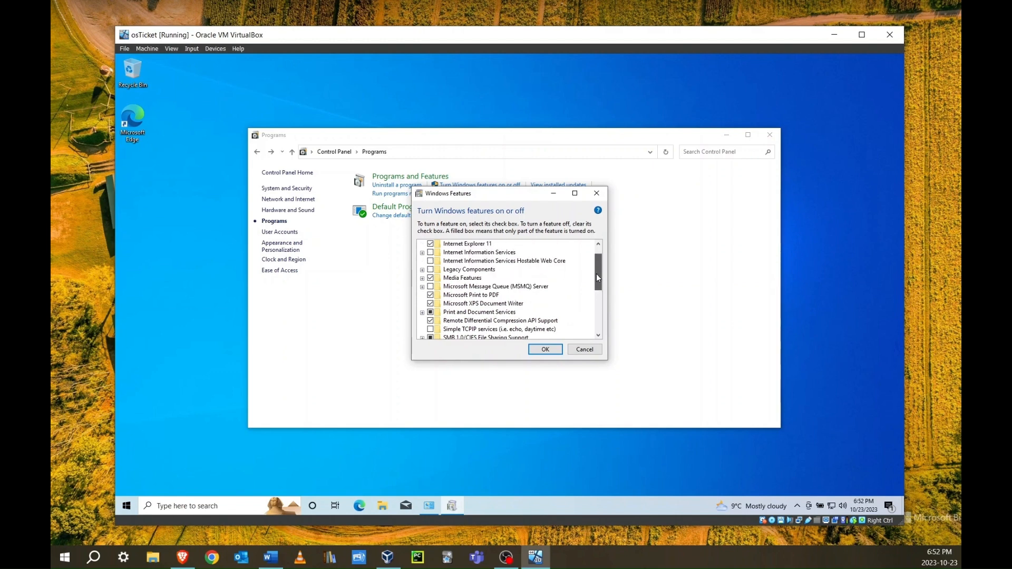
Under IIS World Wide Web Services, enable Common HTTP Features including HTTP Redirection, Static Content and WebDAV Publishing
click(422, 253)
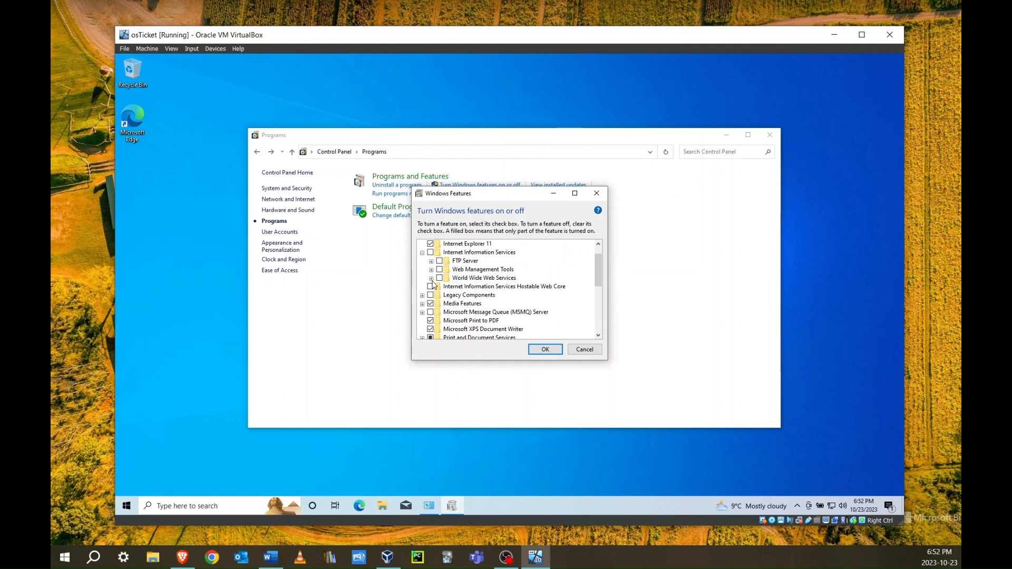
click(432, 278)
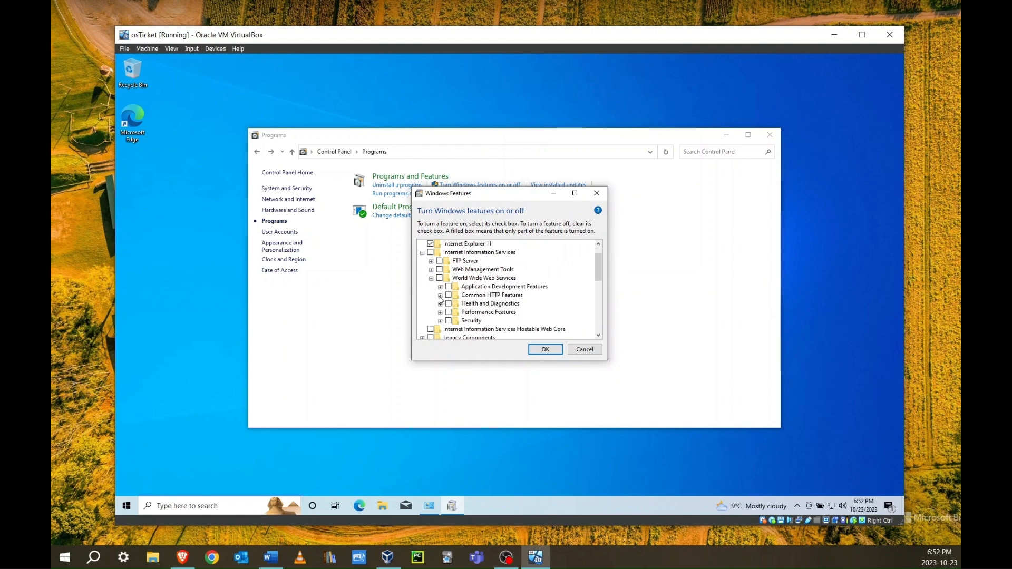
click(441, 295)
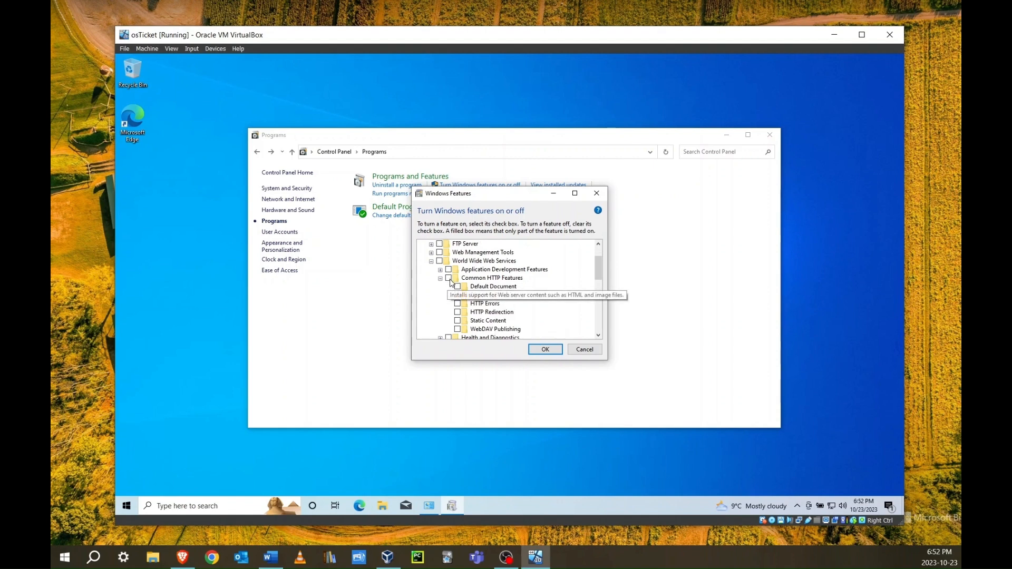
click(449, 278)
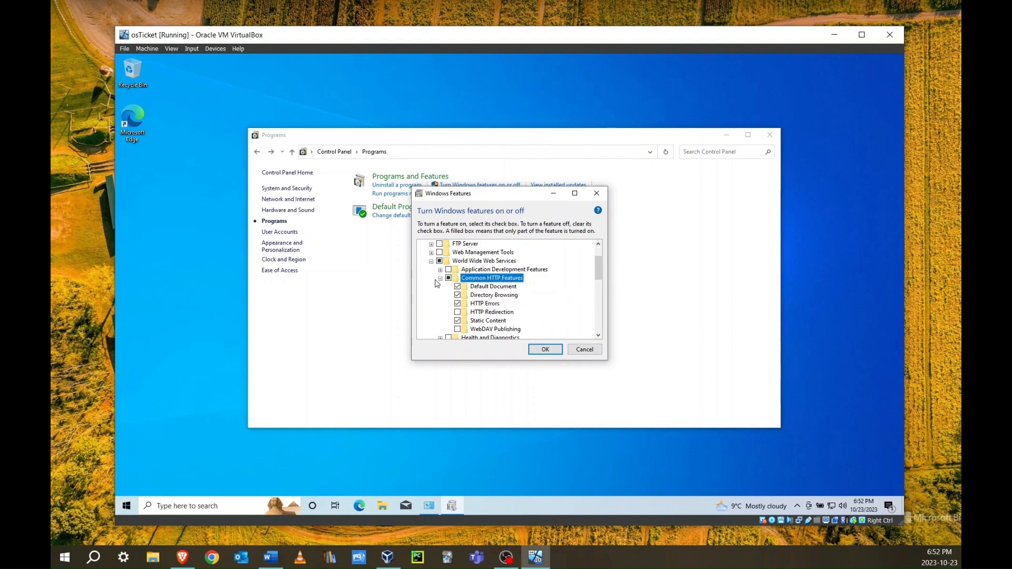
click(458, 312)
click(458, 329)
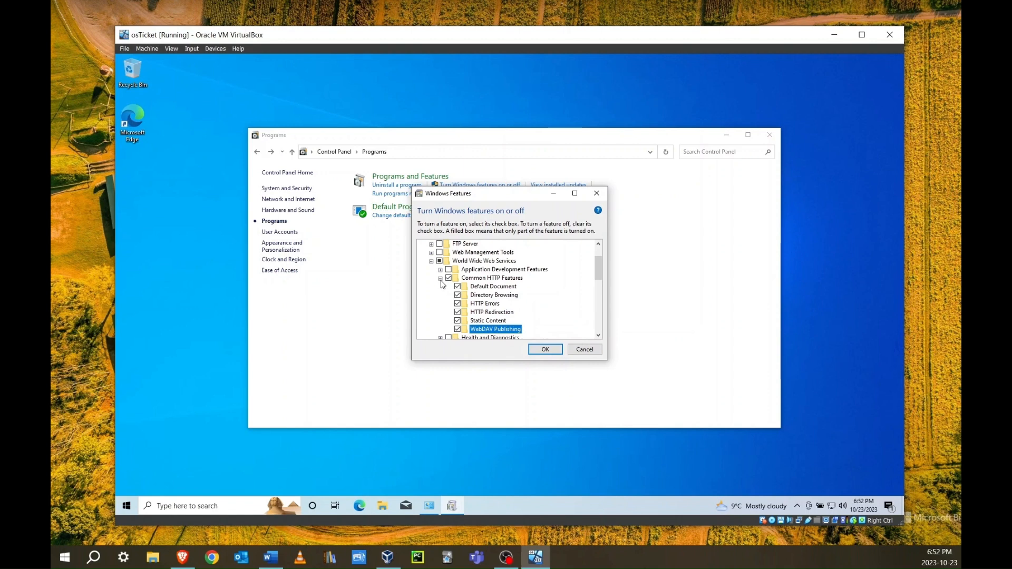
click(440, 278)
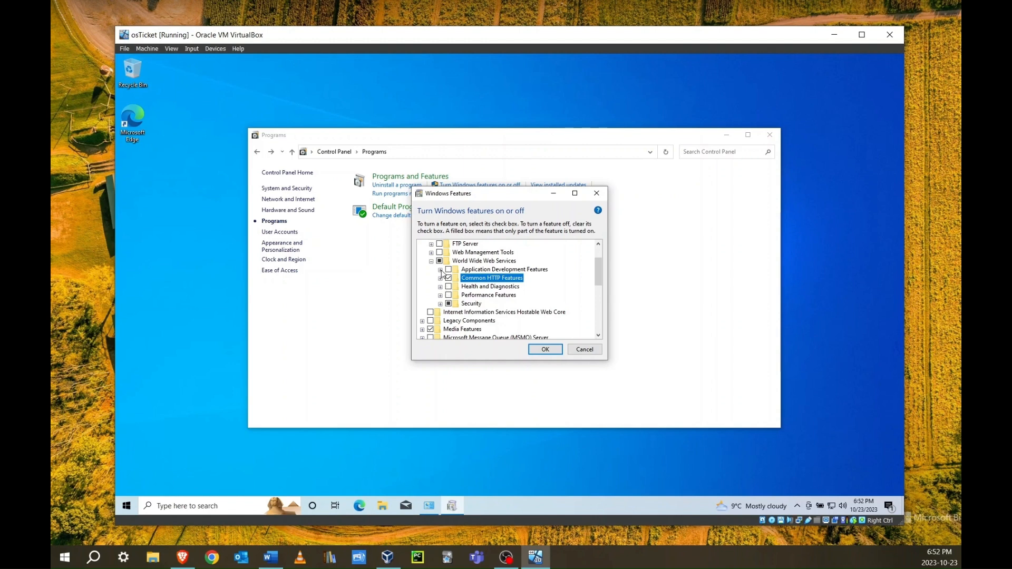
Enable CGI and IIS Management Console, then apply the feature changes
click(440, 270)
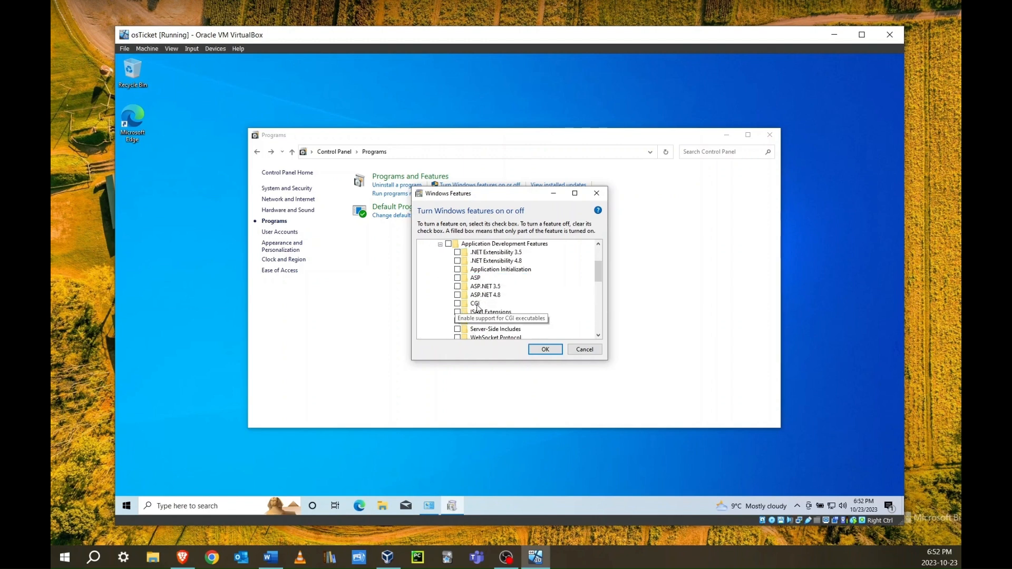
click(457, 303)
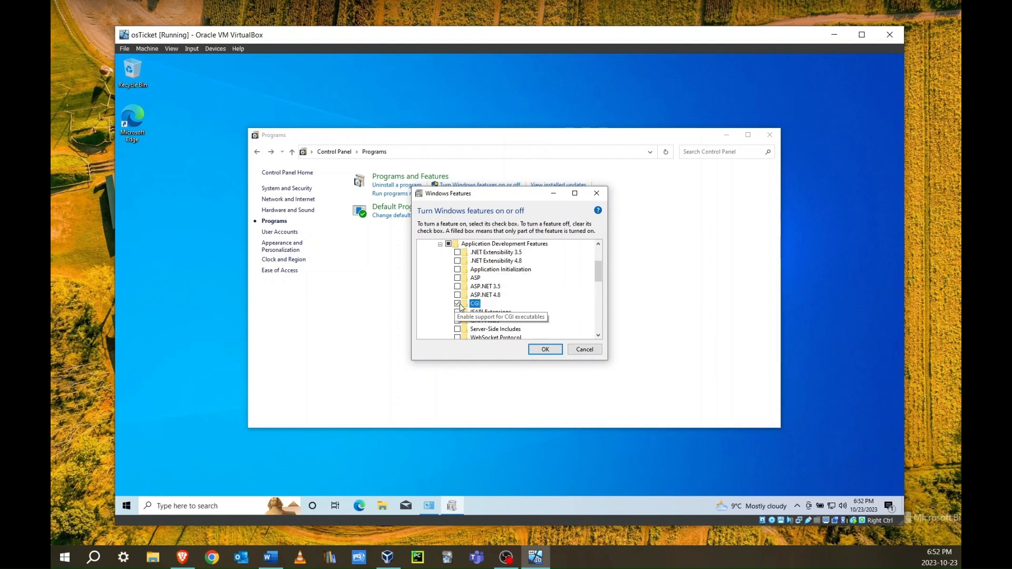
click(441, 244)
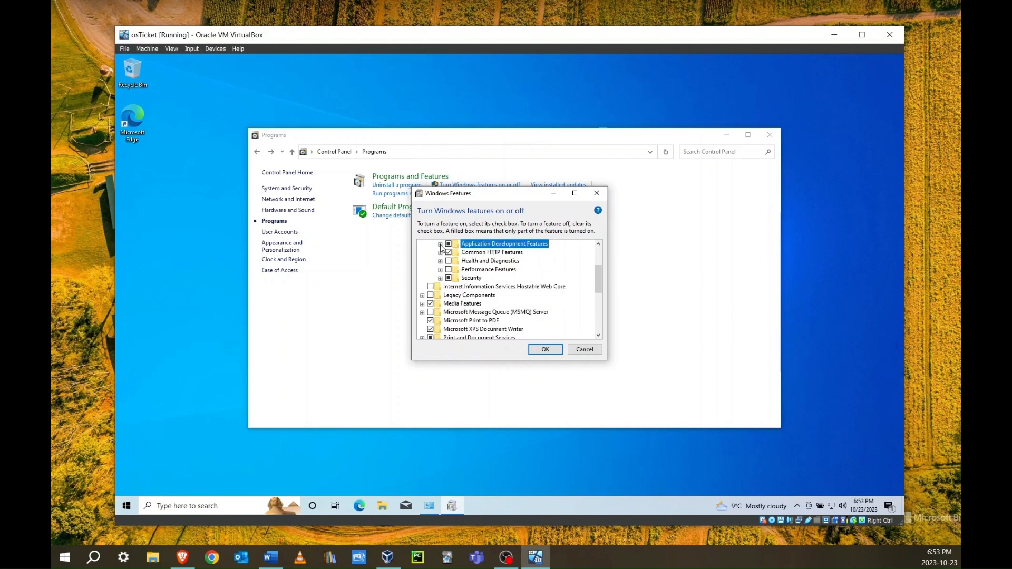
scroll(441, 246, up, 1)
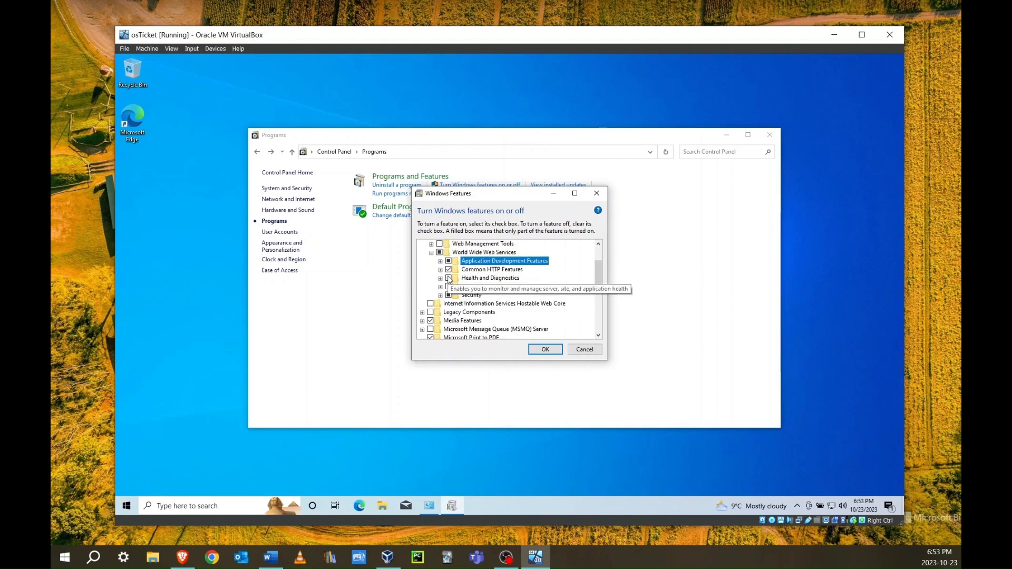
click(431, 252)
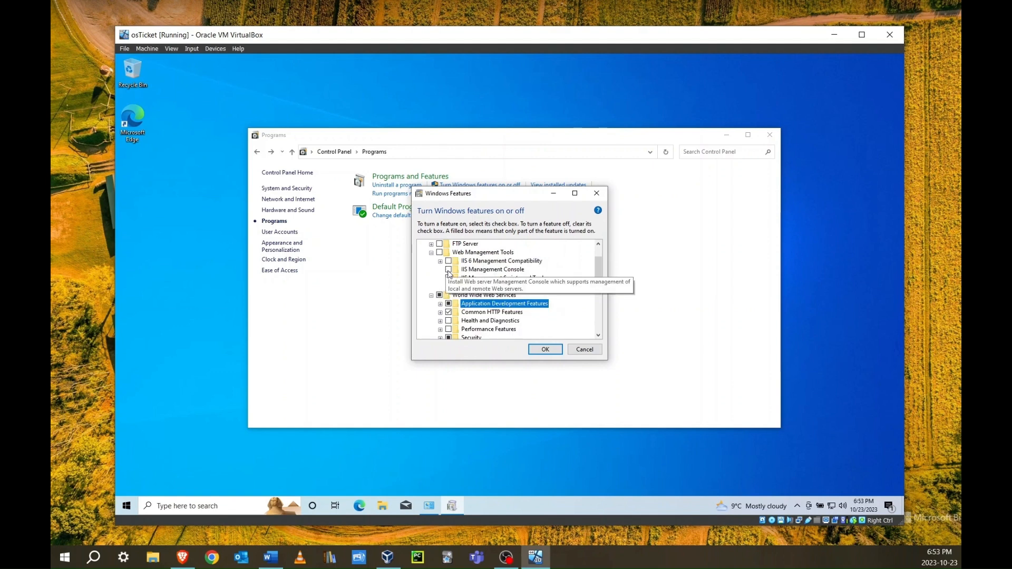
click(448, 270)
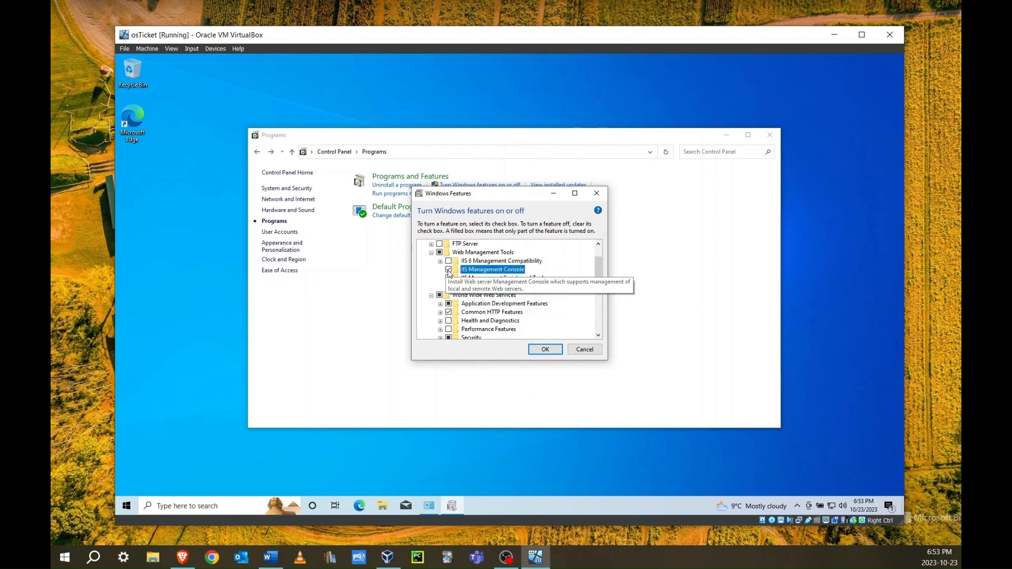
click(545, 350)
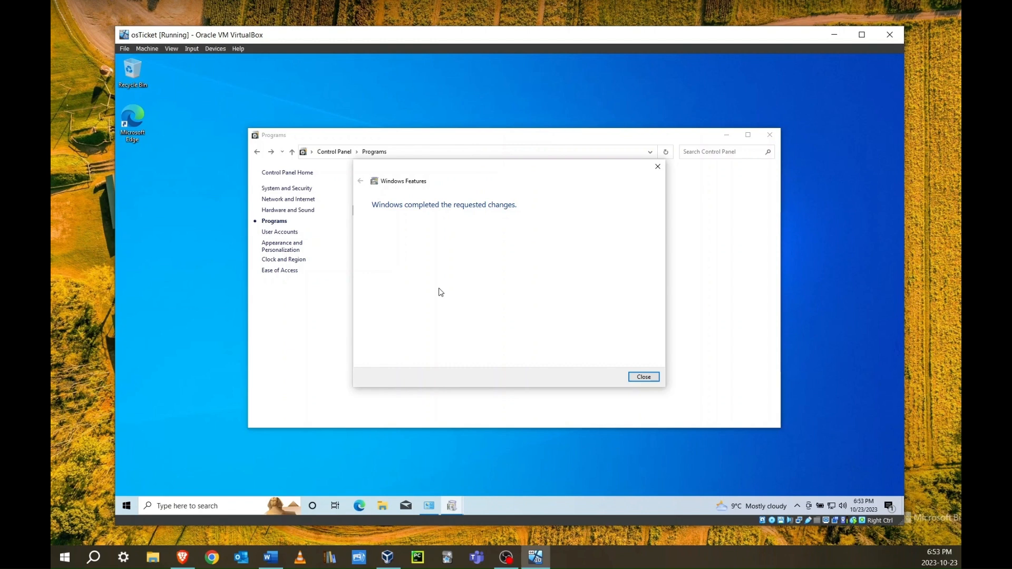
Close the 'Windows completed the requested changes' notice
click(643, 377)
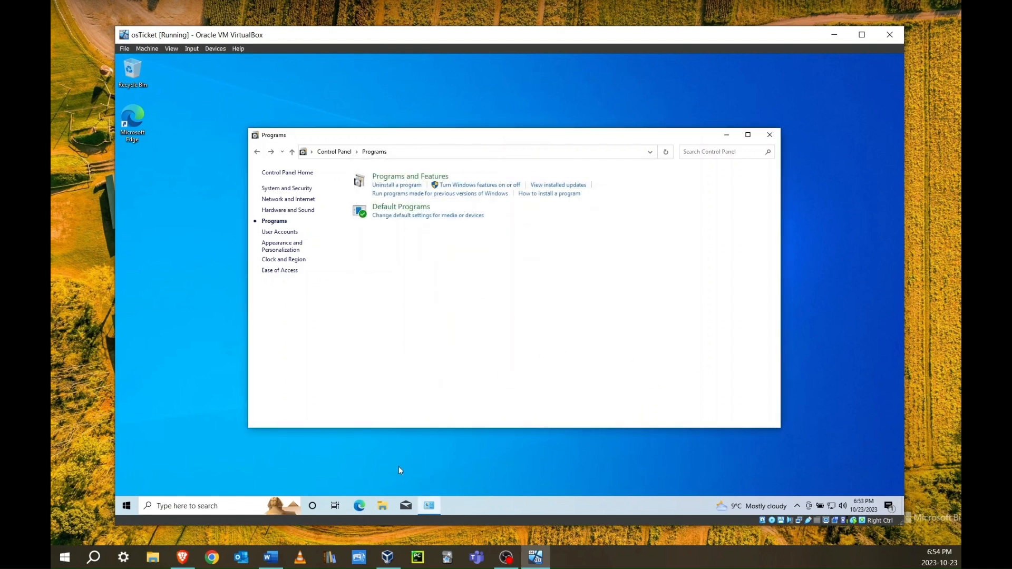
Launch Edge and complete its first-run setup without signing in
click(360, 507)
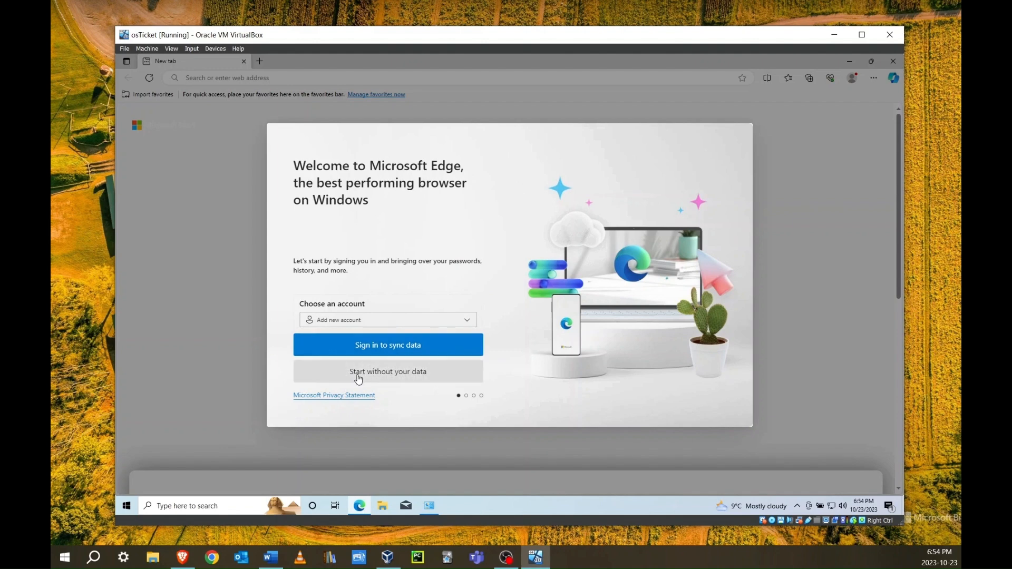
click(355, 373)
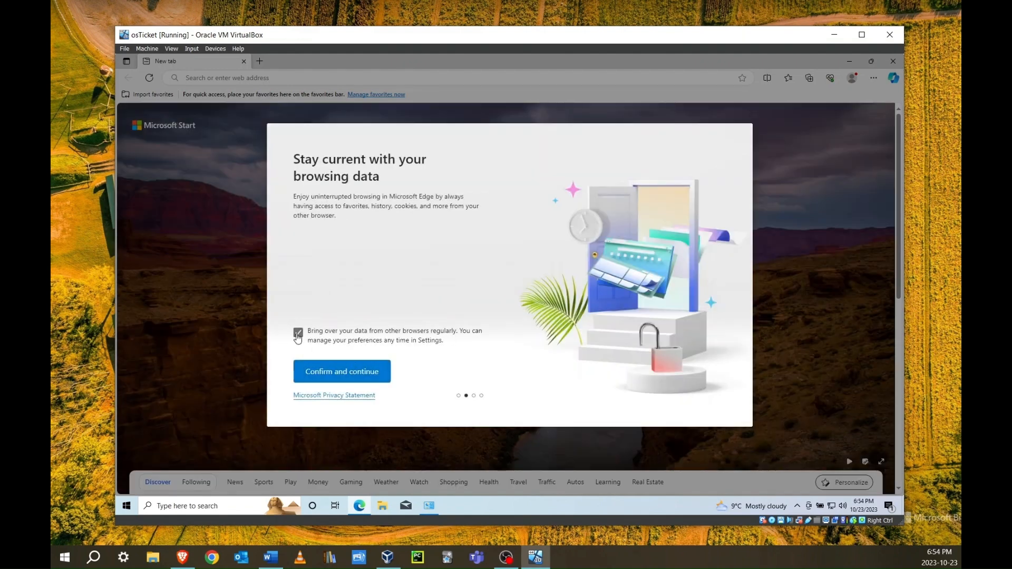
click(321, 372)
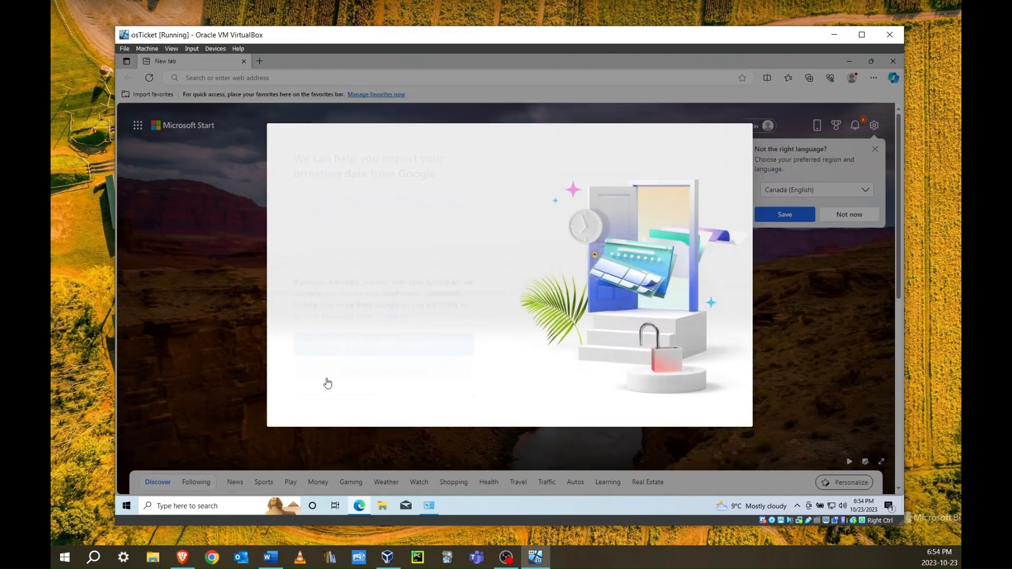
click(348, 377)
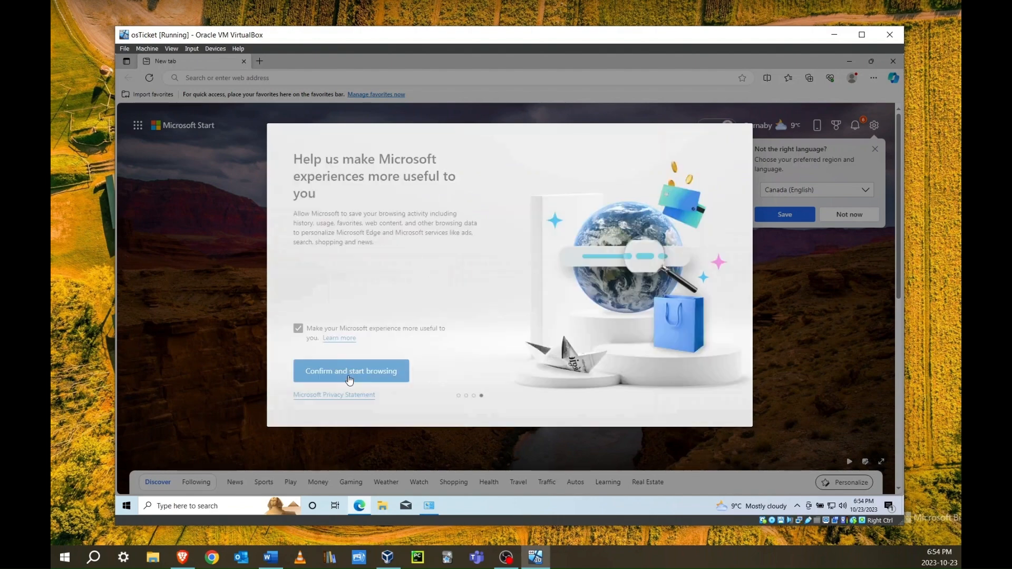
click(338, 372)
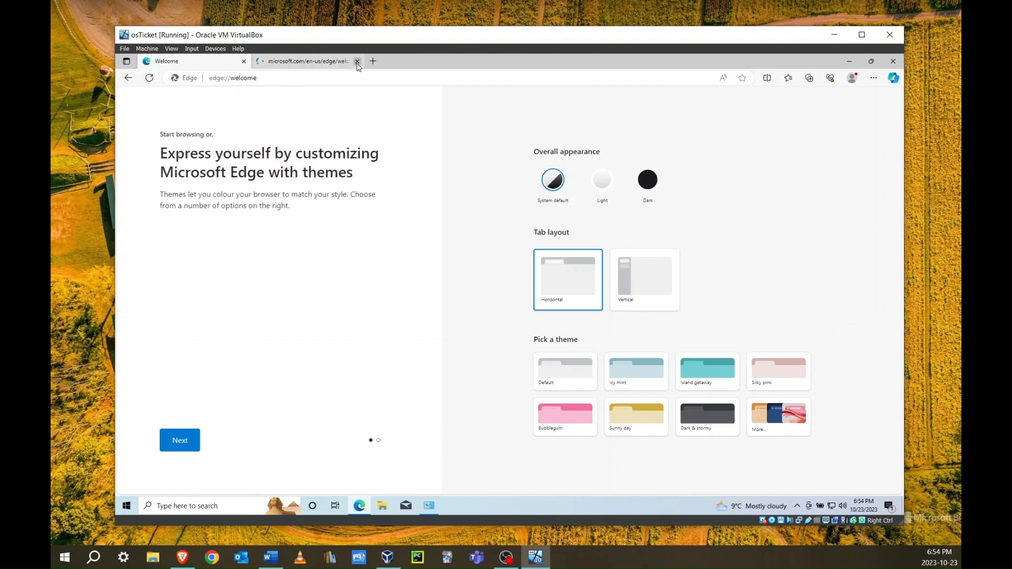
Load 127.0.0.1 to confirm the IIS welcome page, then minimize Edge
click(296, 79)
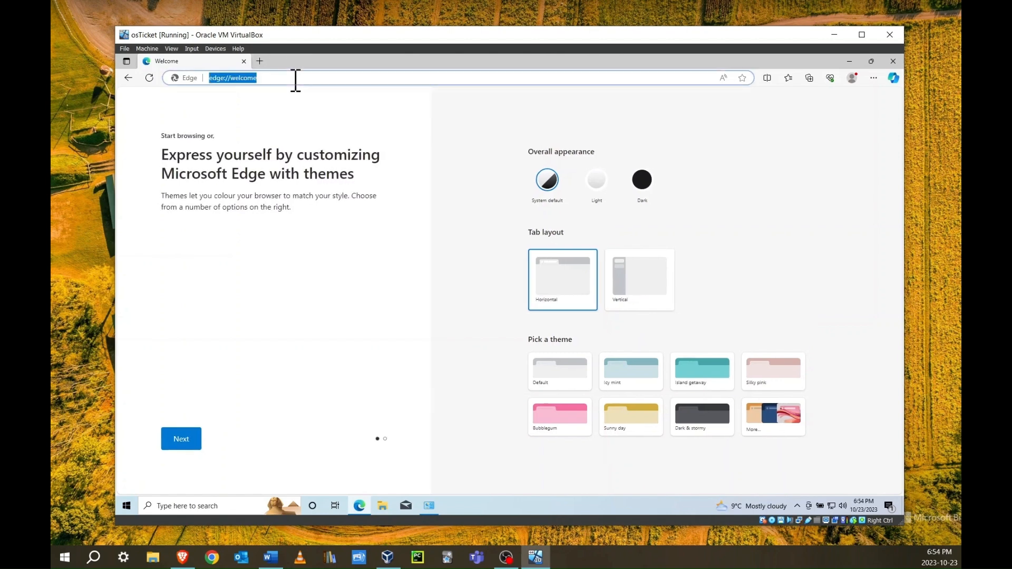
text(127.0.0.1)
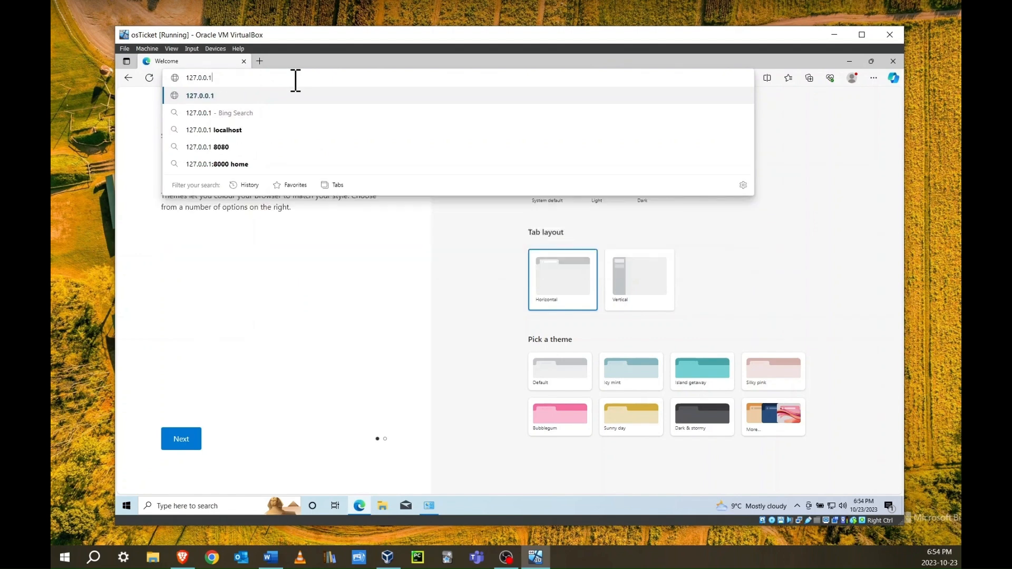
key(Return)
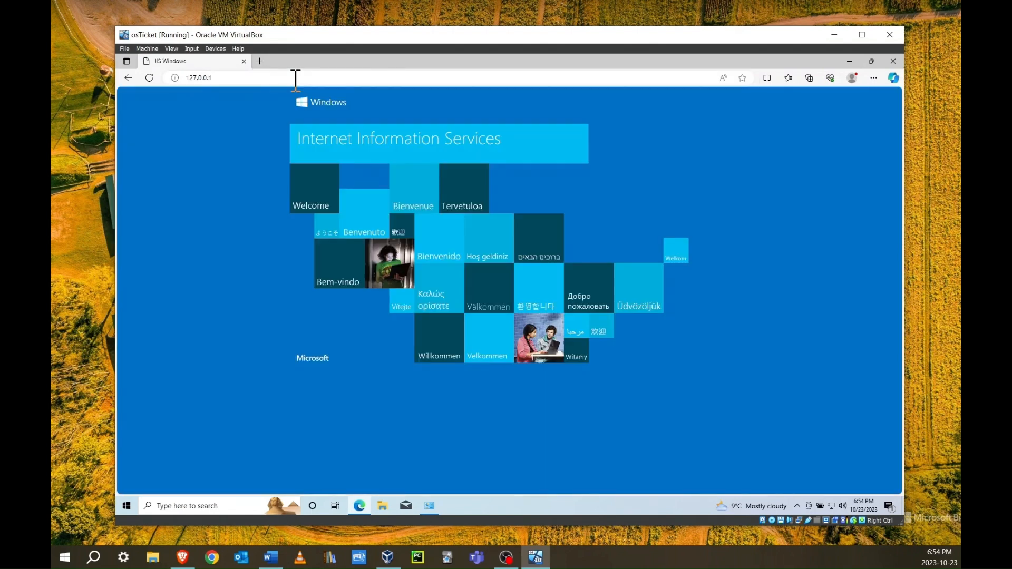
click(851, 61)
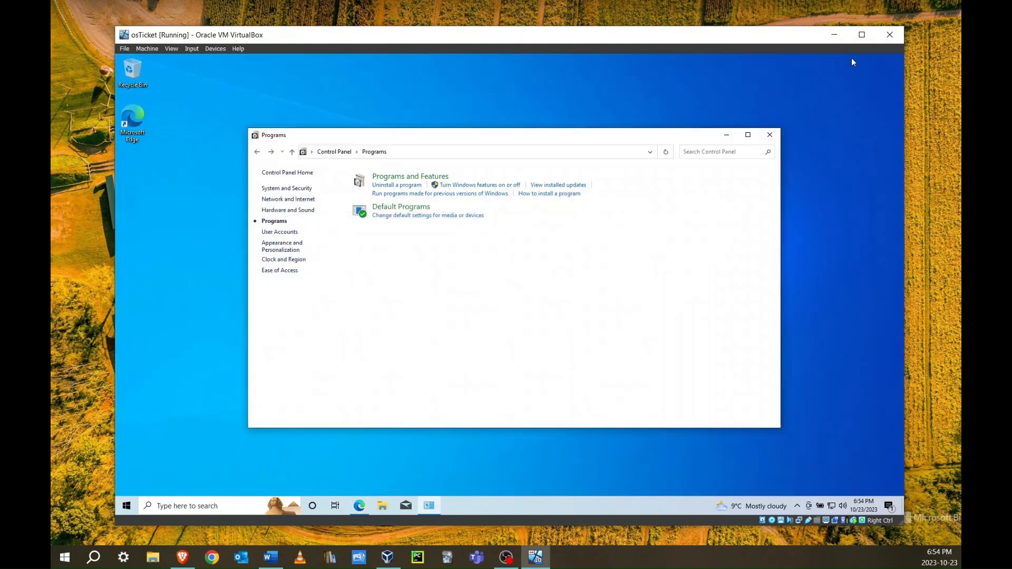
In a new tab, Google 'php manager for iis' and open the PHP Manager 1.5.0 for IIS 10 result
click(363, 509)
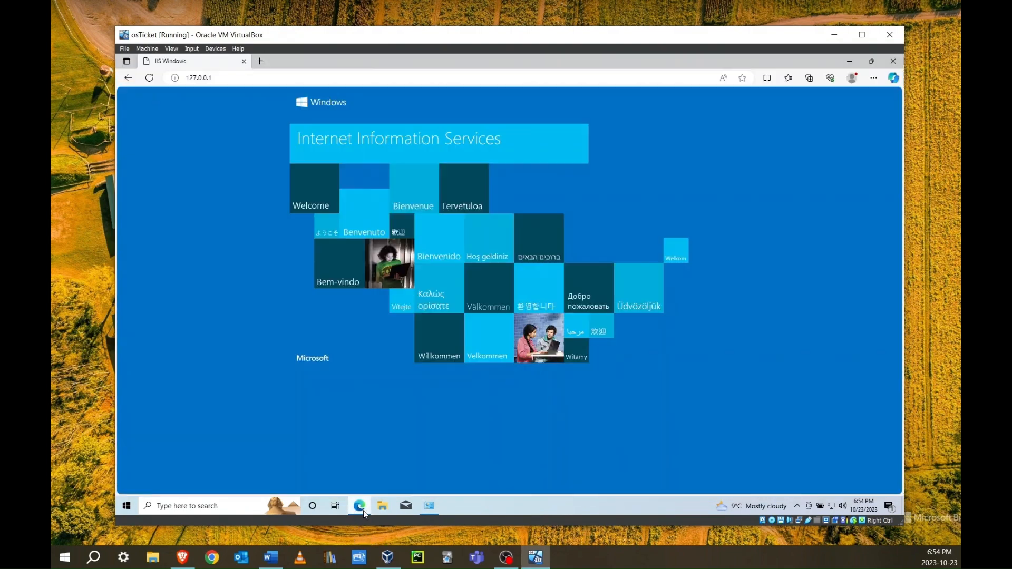
click(260, 61)
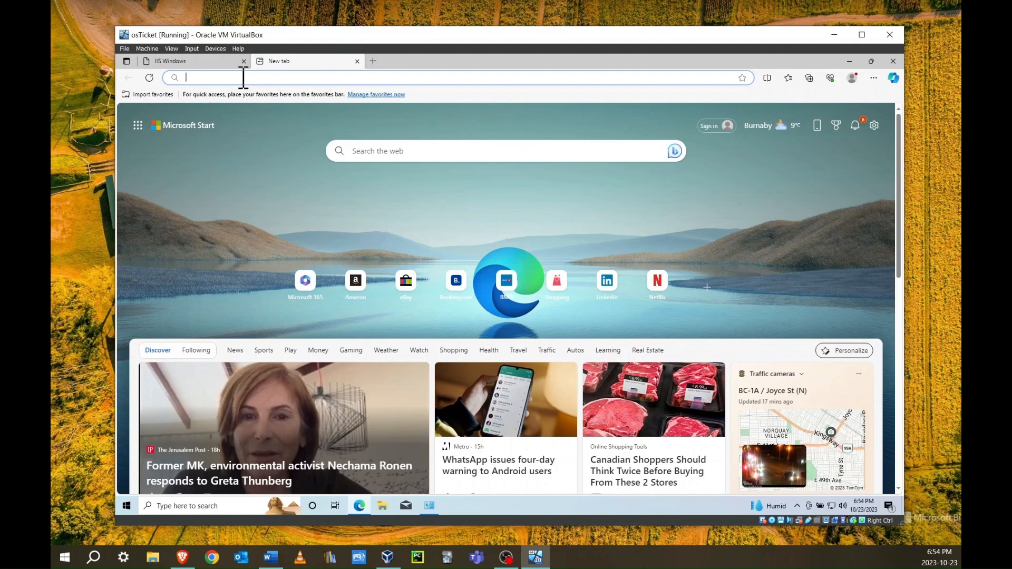
text(google.com)
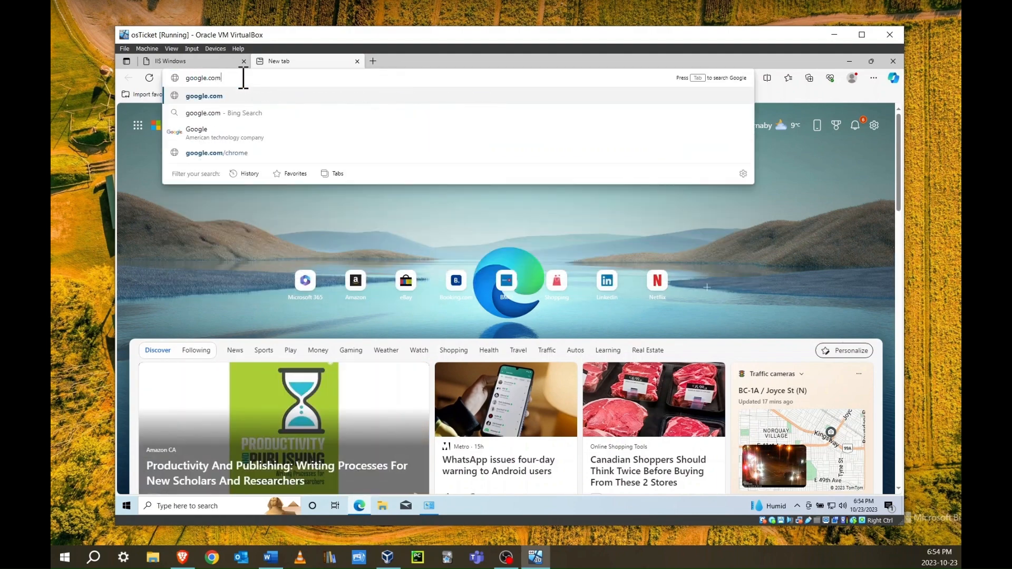
key(Return)
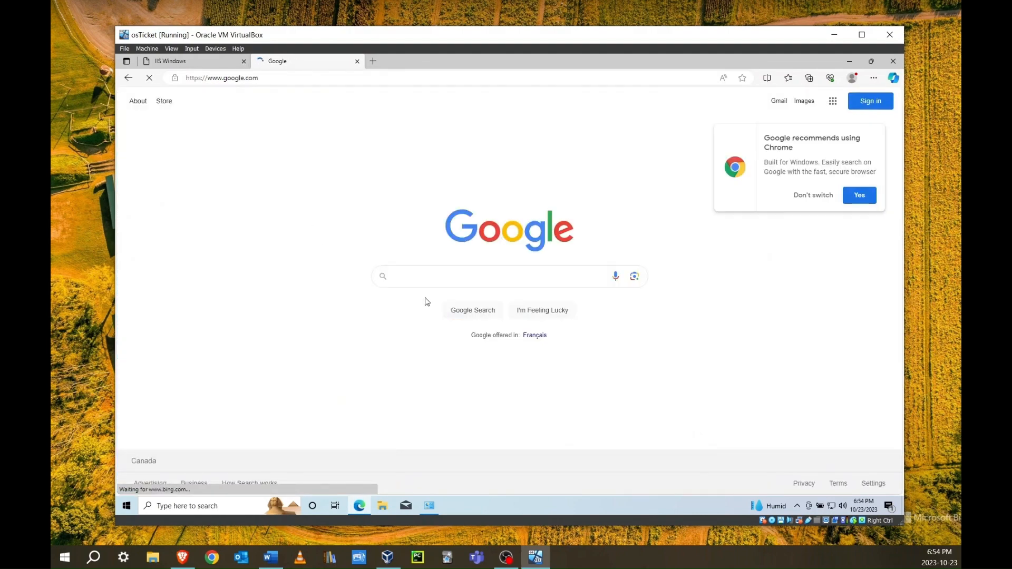
click(430, 281)
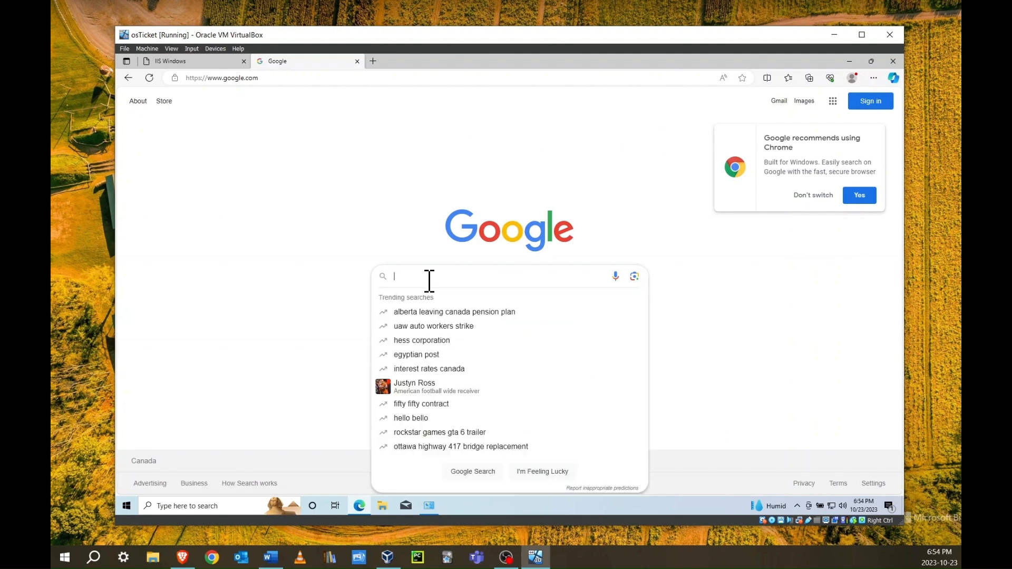
text(php manager for iis)
key(Return)
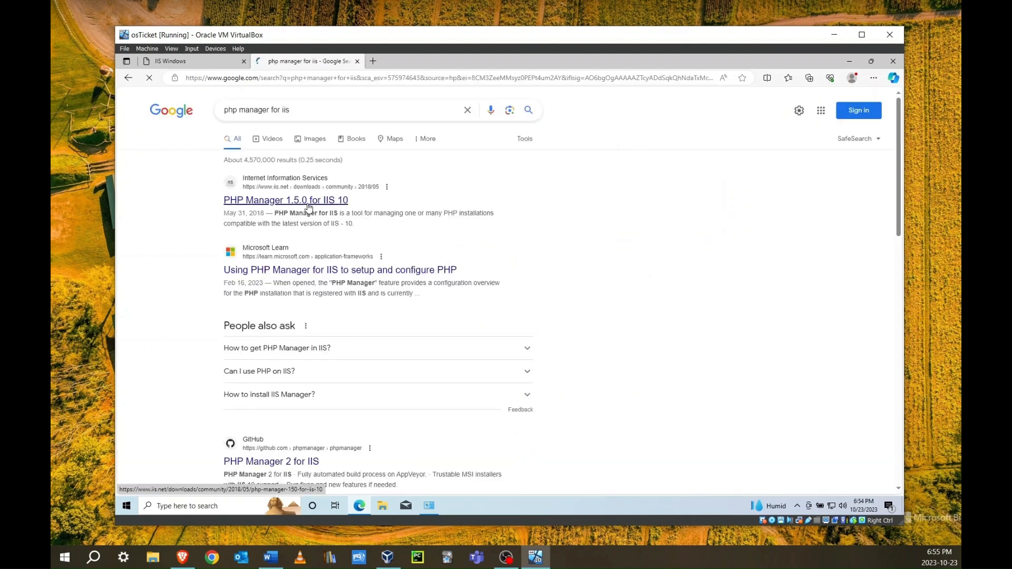
click(309, 206)
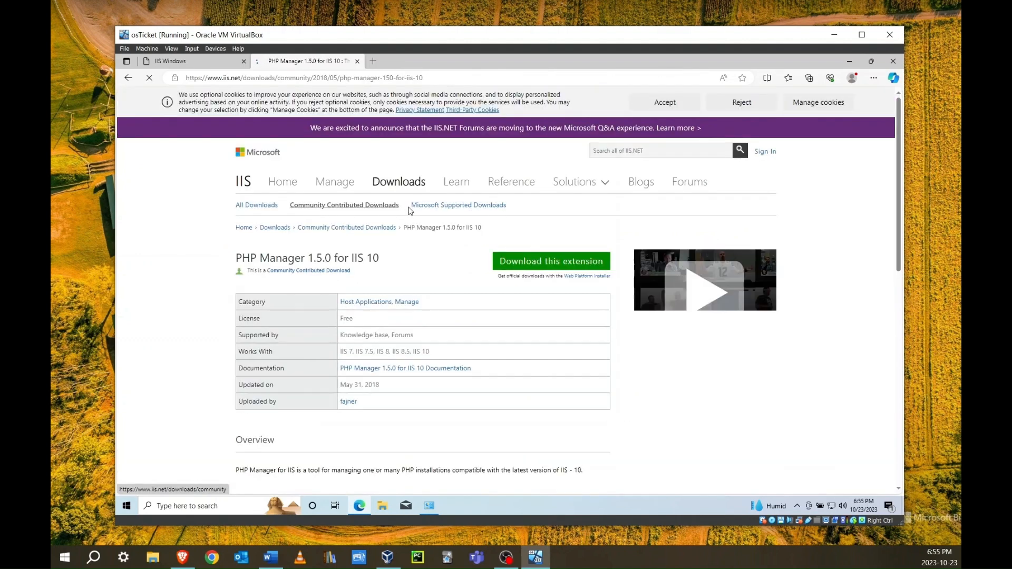
Download the PHP Manager extension and show the downloaded MSI in its folder
click(533, 266)
click(554, 200)
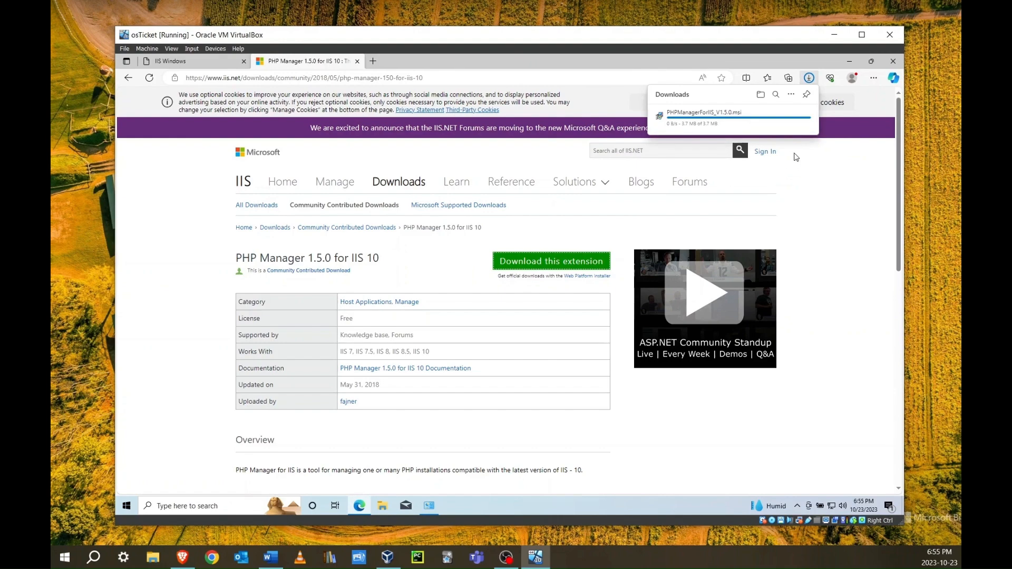
click(761, 95)
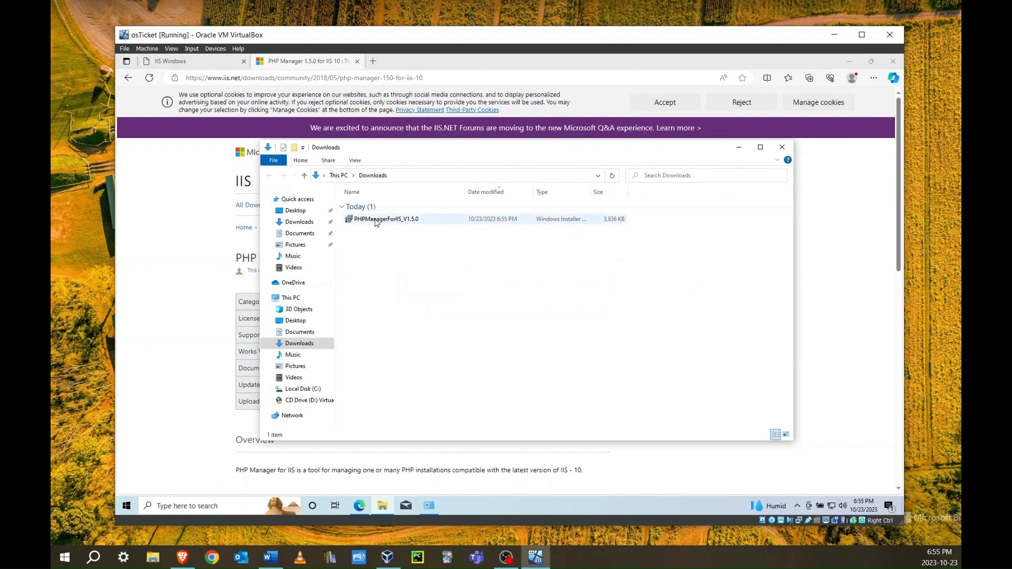
Run the PHP Manager installer, accept the license, approve the UAC prompt, and finish setup
double_click(376, 220)
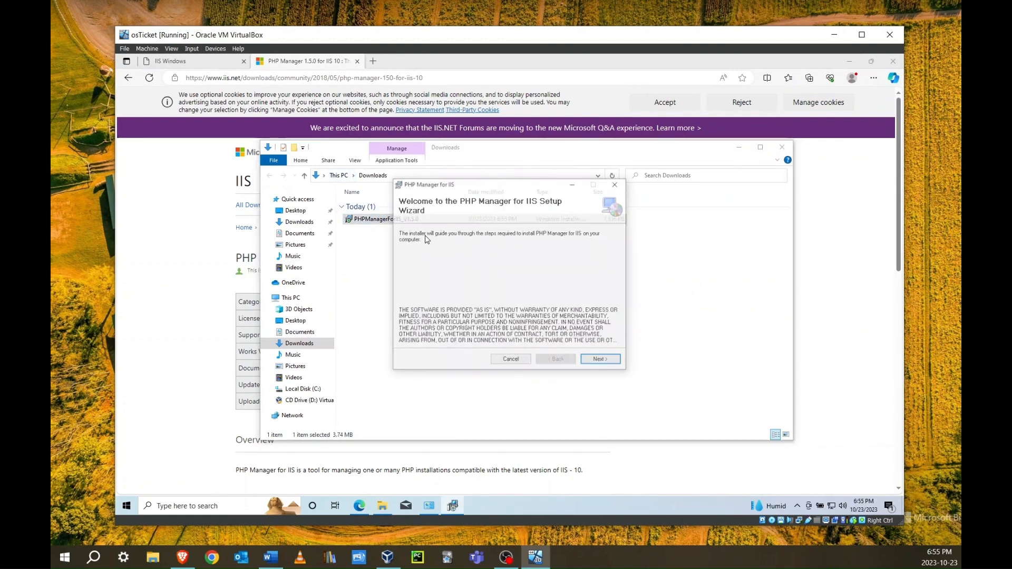
click(606, 362)
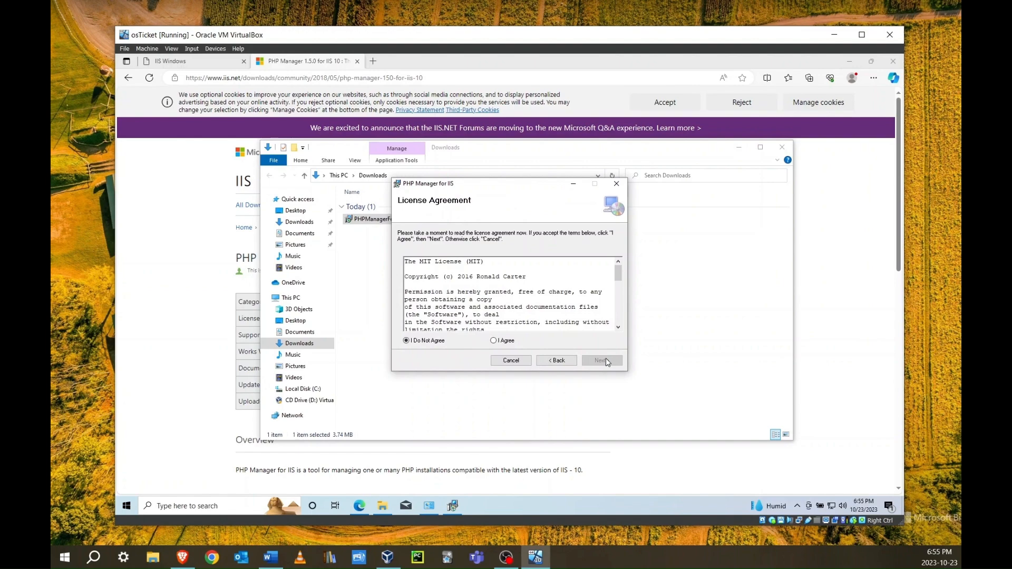
click(504, 341)
click(607, 361)
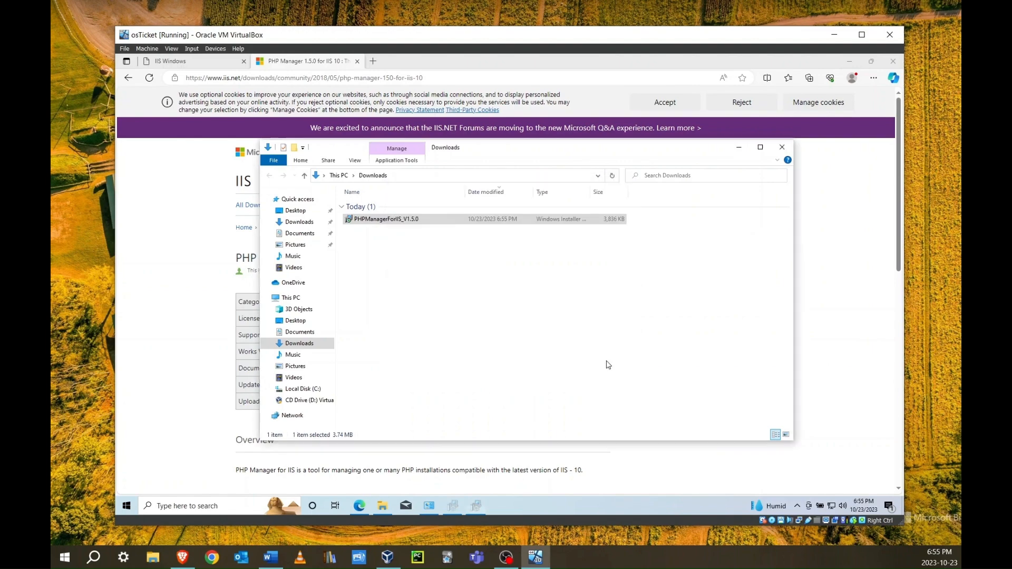
click(483, 352)
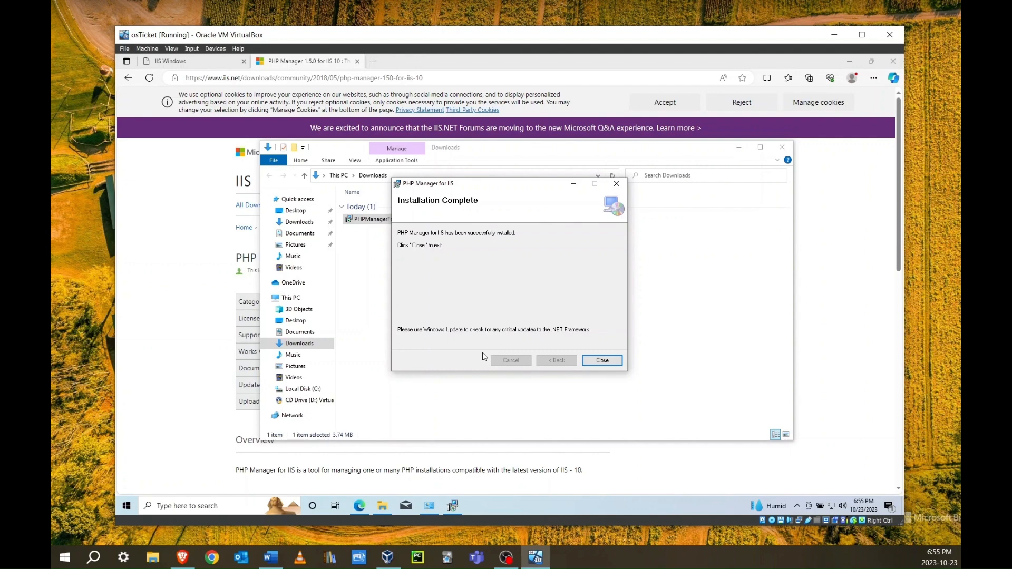
click(602, 360)
click(181, 212)
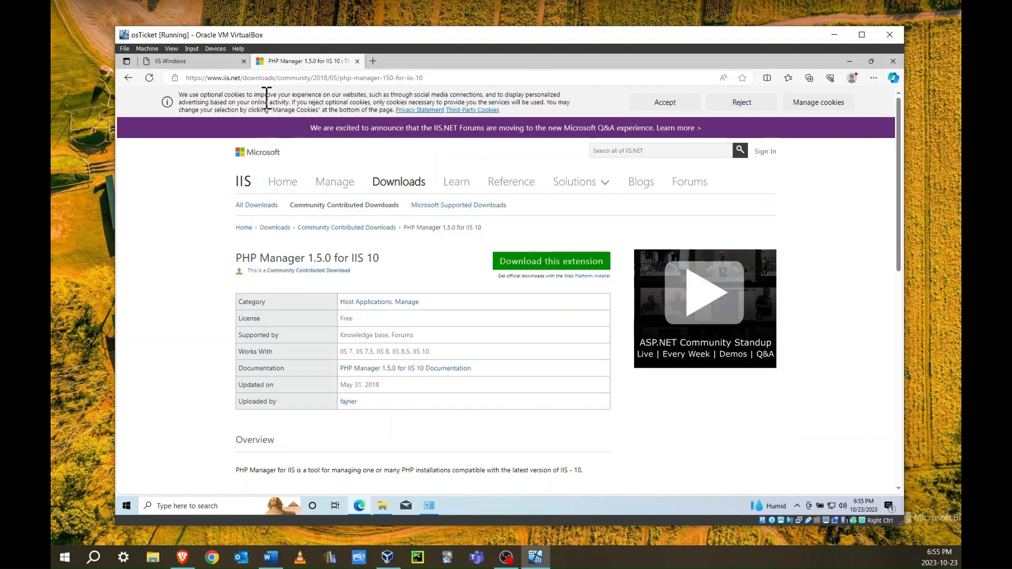
Search Google for the IIS rewrite module and download the English x64 URL Rewrite installer
click(277, 79)
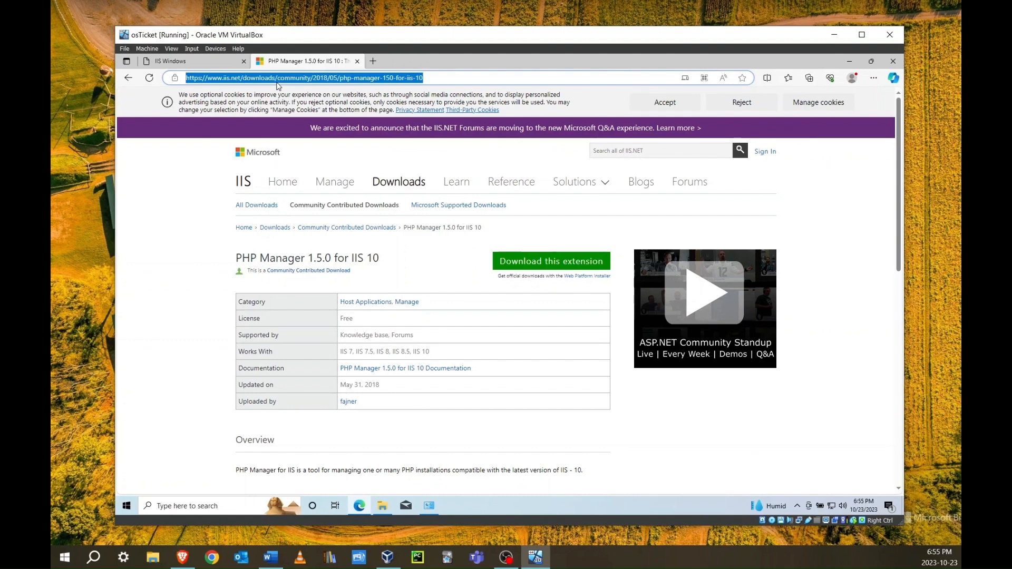
text(google.com)
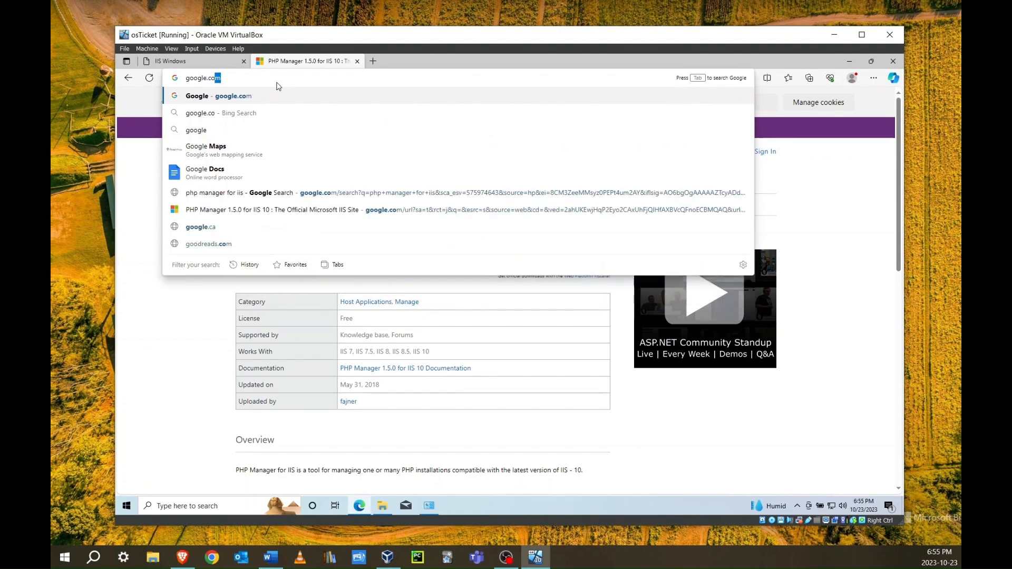
key(Return)
text(rewrite)
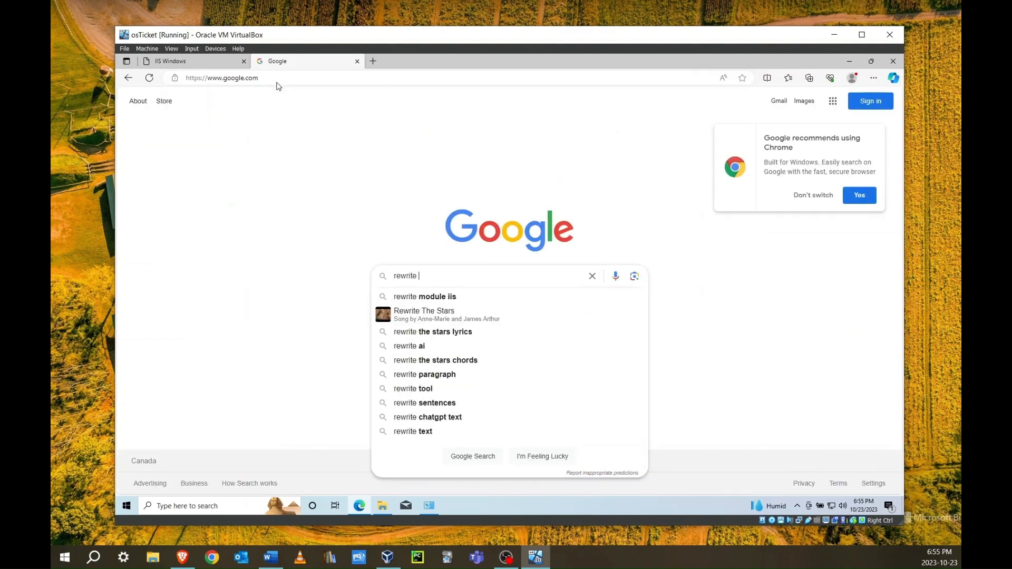
click(438, 297)
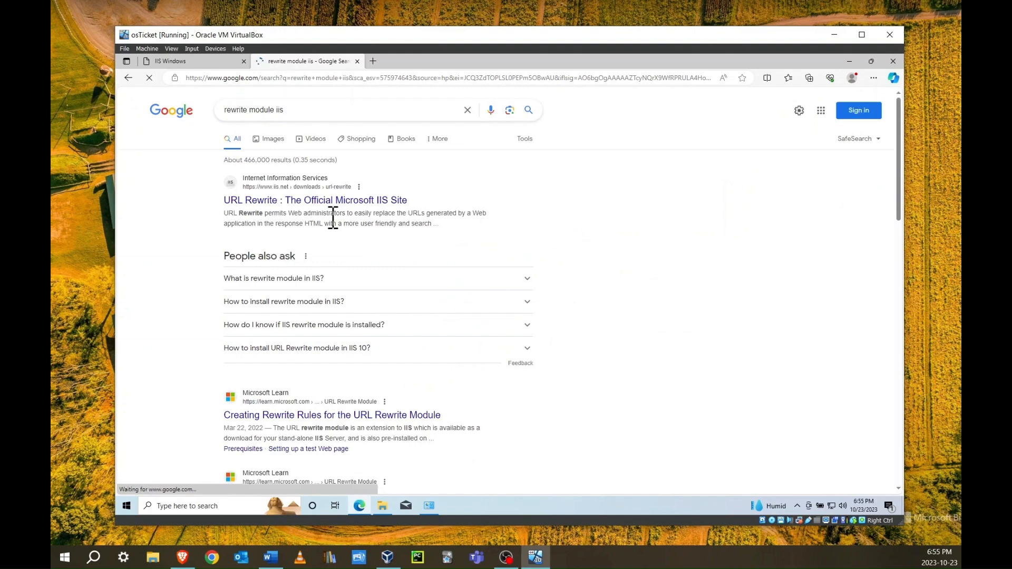
click(330, 202)
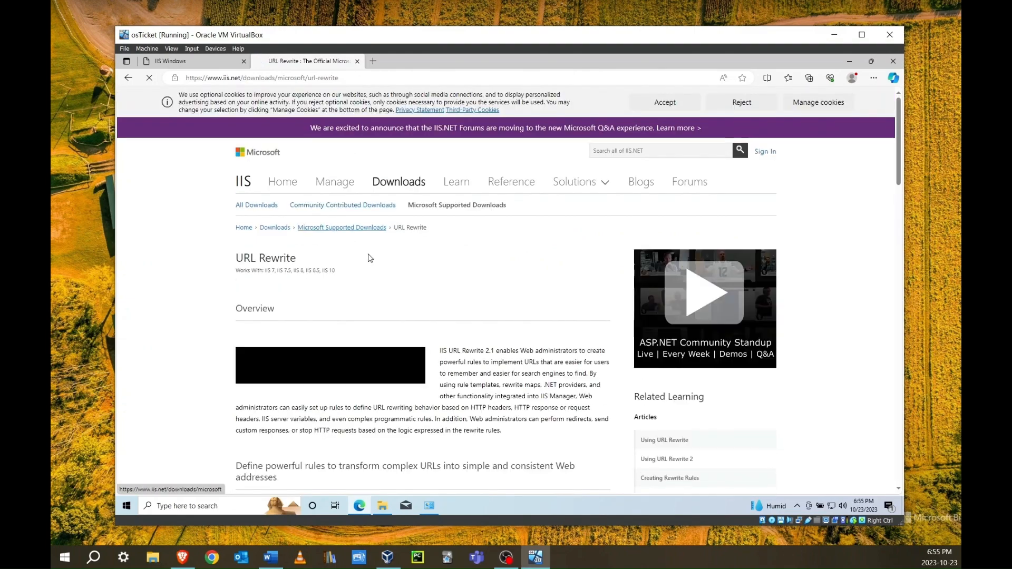
scroll(369, 259, down, 15)
scroll(374, 263, down, 10)
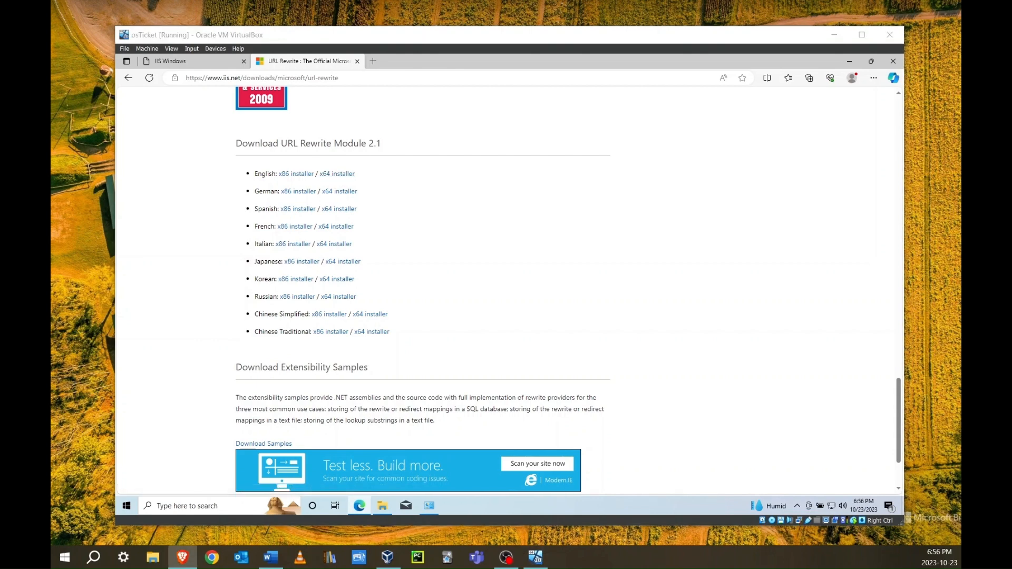
click(335, 174)
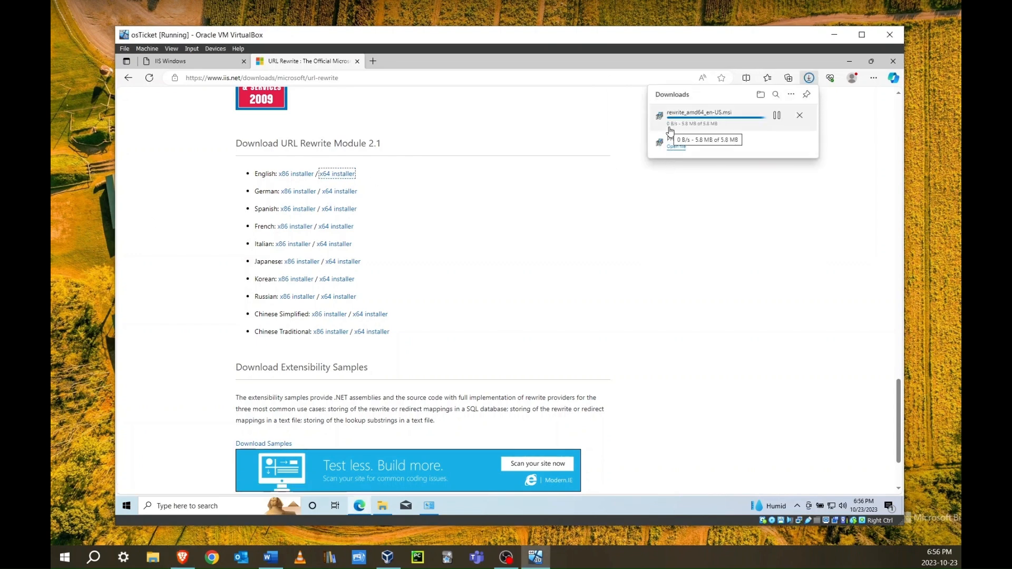
Run rewrite_amd64_en-US from Downloads, accept the license, approve UAC, and finish installing
click(383, 507)
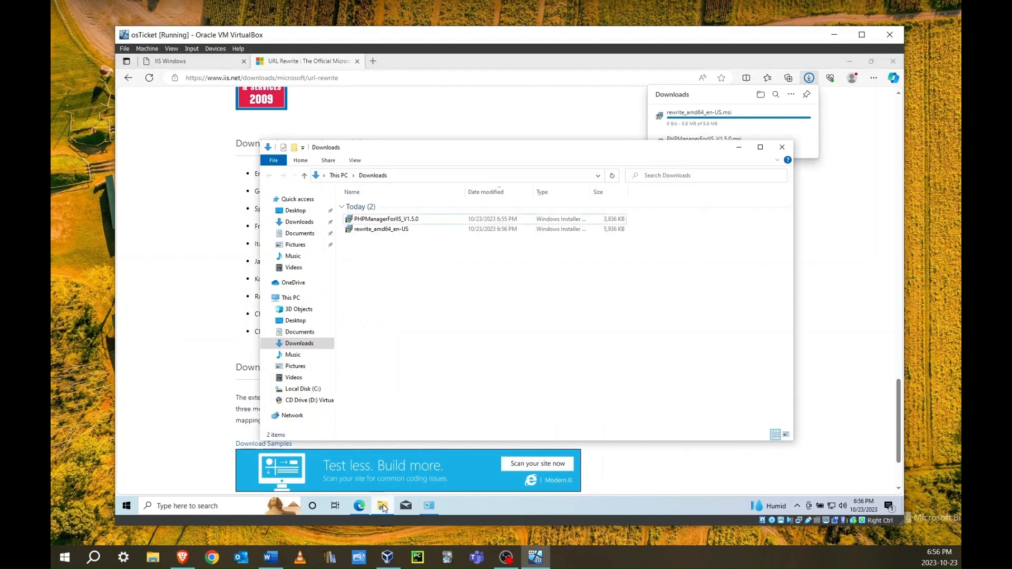
double_click(372, 234)
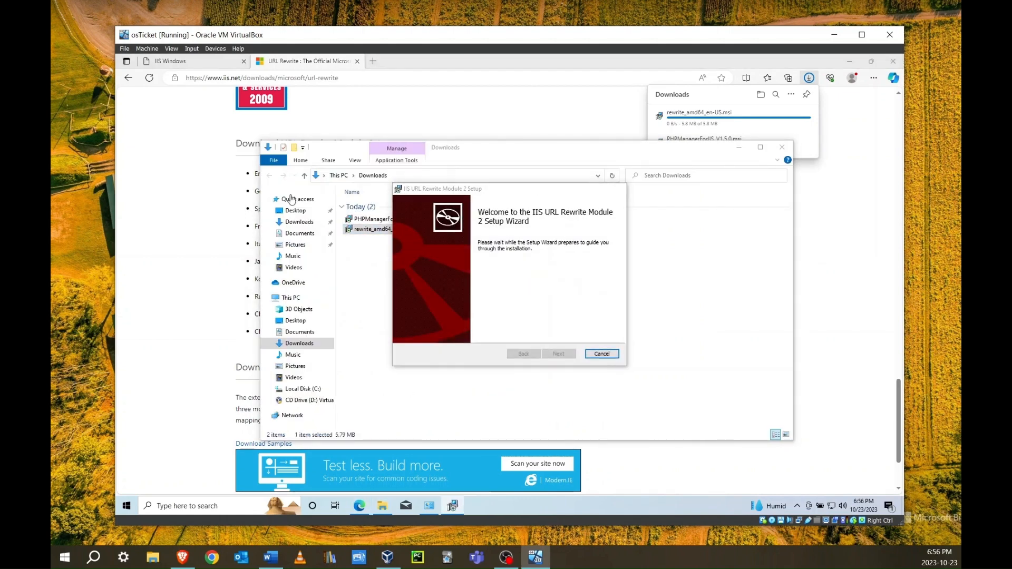
click(502, 333)
click(549, 354)
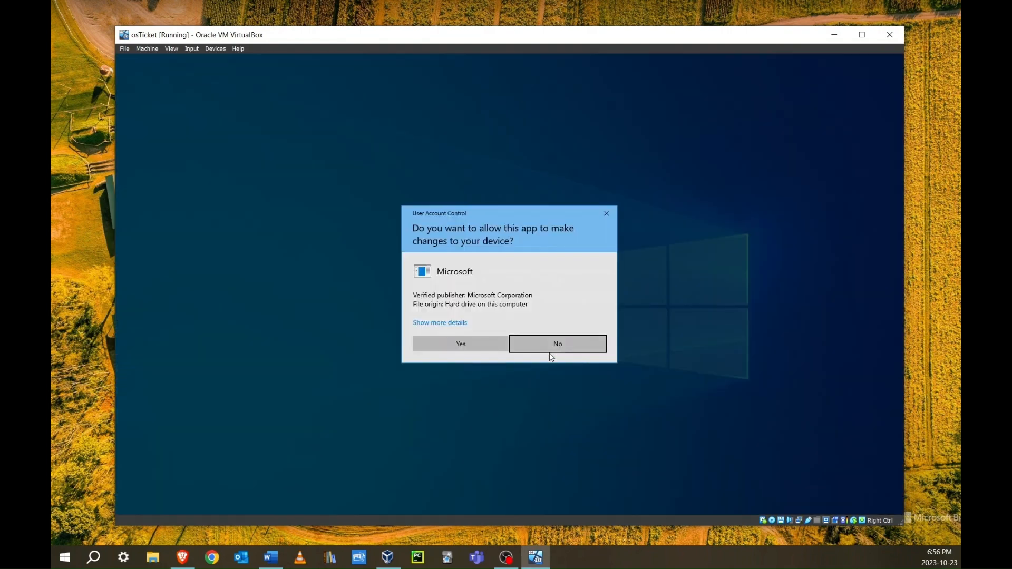
click(486, 341)
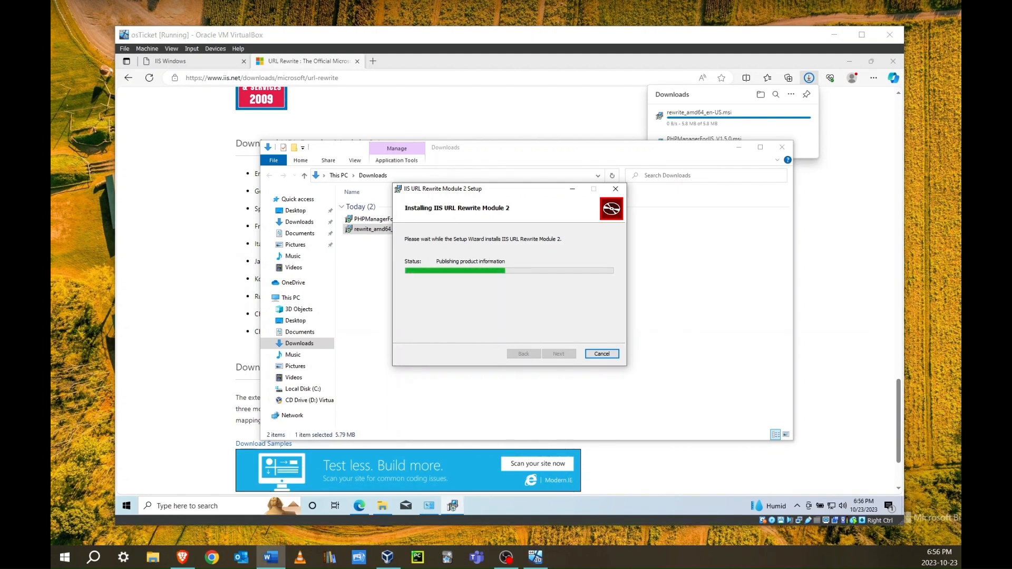
click(571, 355)
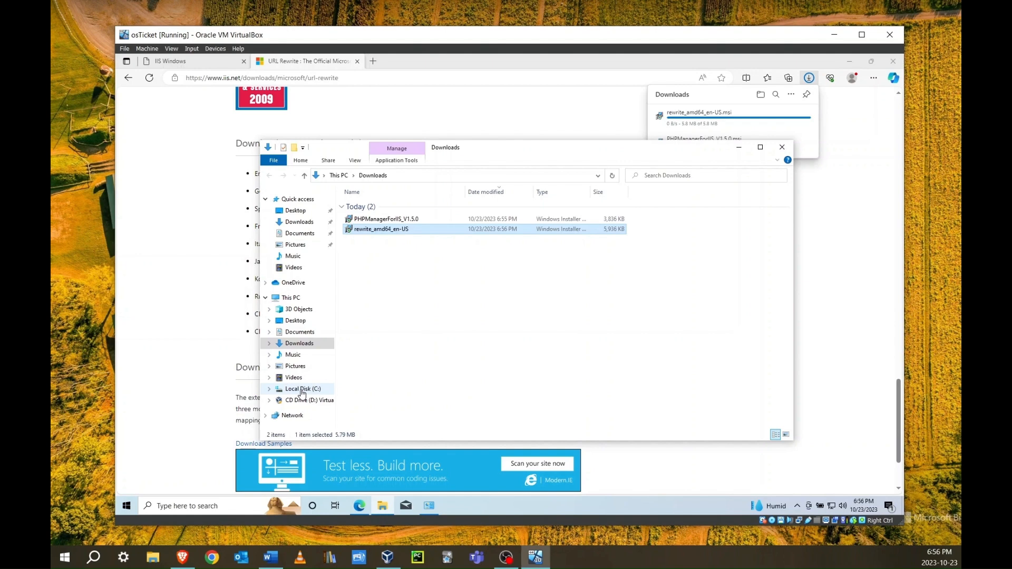
Create a new folder named PHP on Local Disk (C:), then start a fresh Edge tab
click(301, 391)
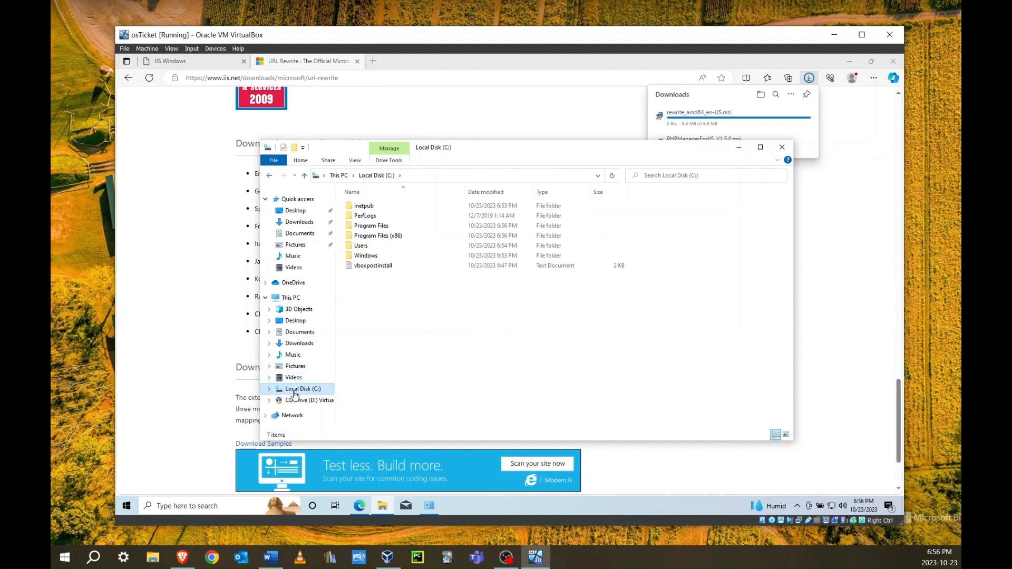
right_click(368, 296)
mouse_move(409, 385)
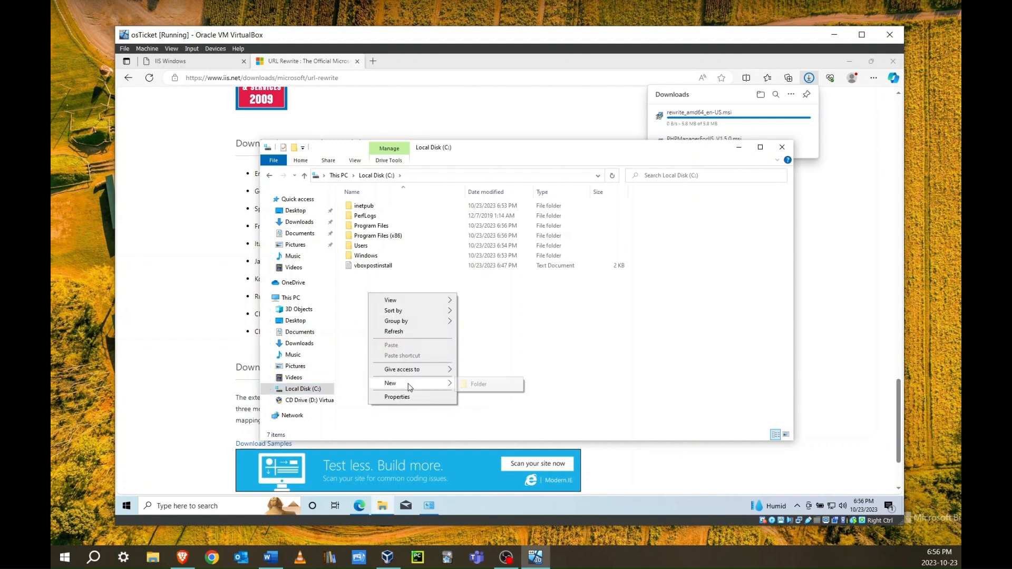
click(469, 386)
text(PHP)
key(Return)
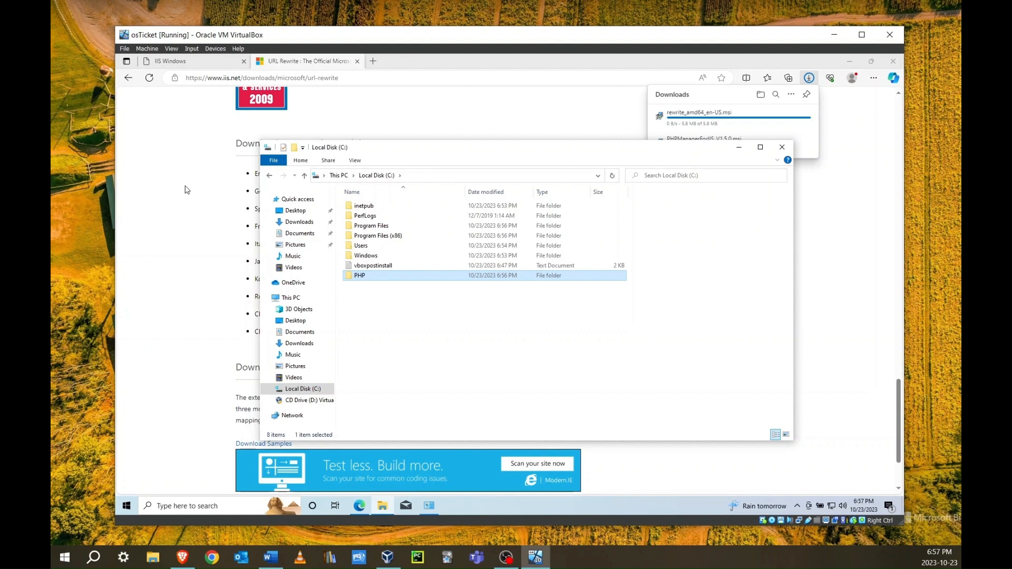
click(374, 61)
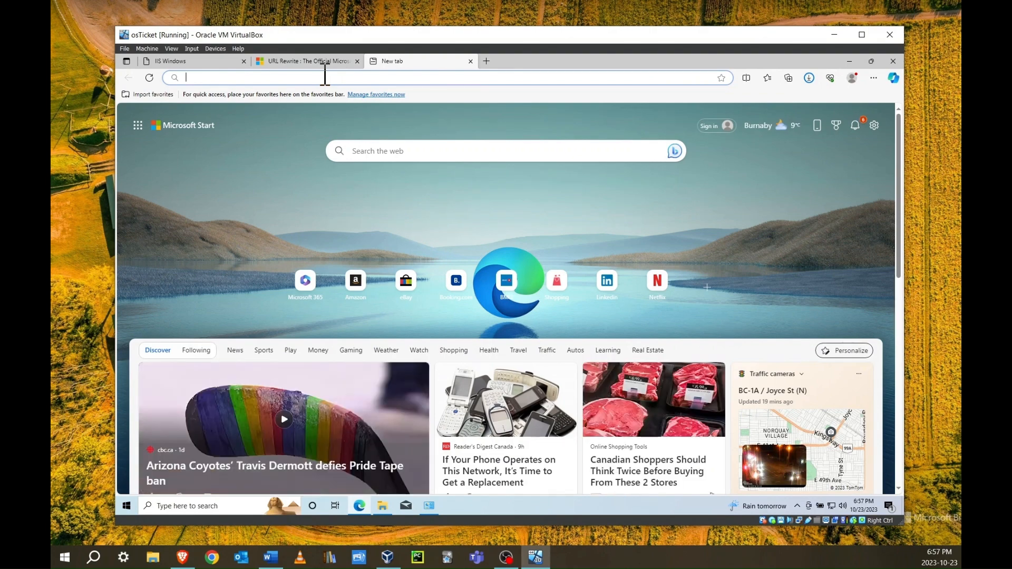
Google 'php', go to php.net Downloads, and open the PHP 8.2 Windows downloads page
text(google.com)
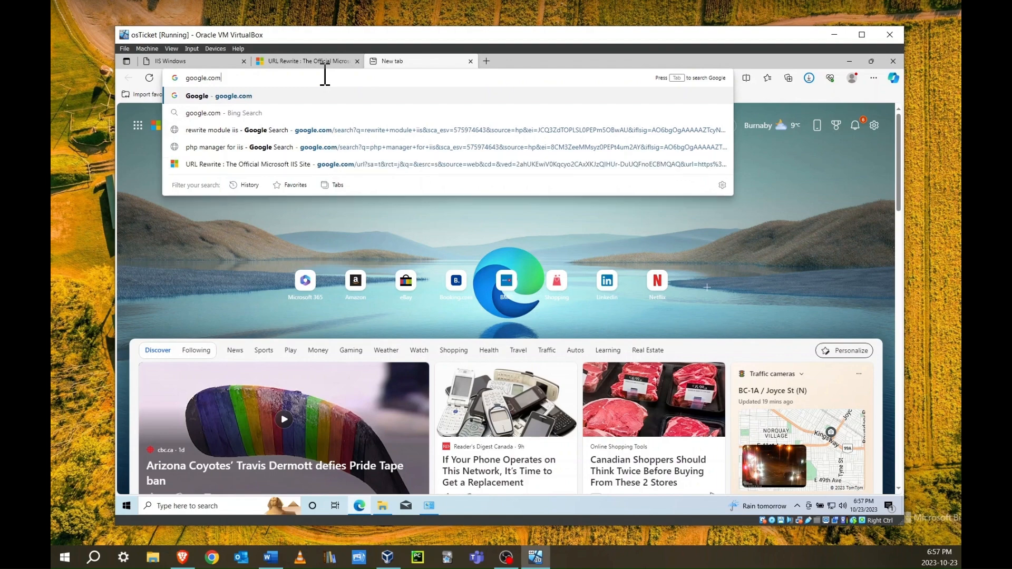
key(Return)
text(php)
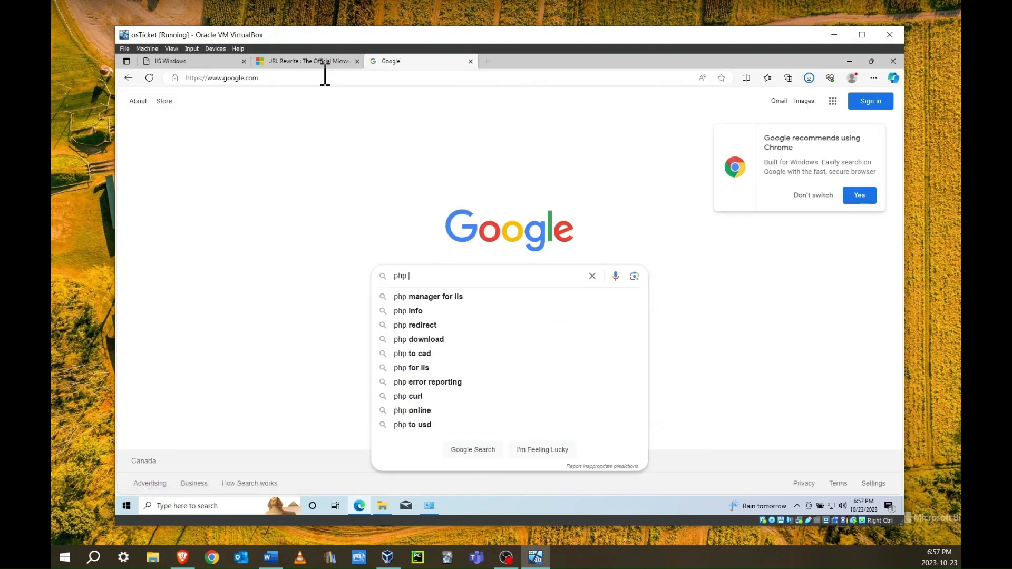
key(Return)
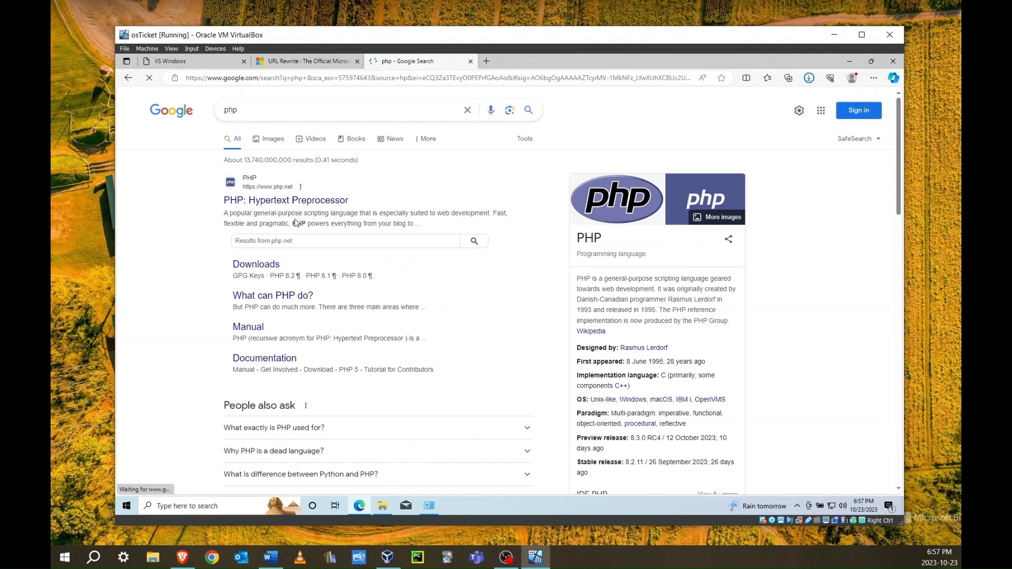
click(272, 269)
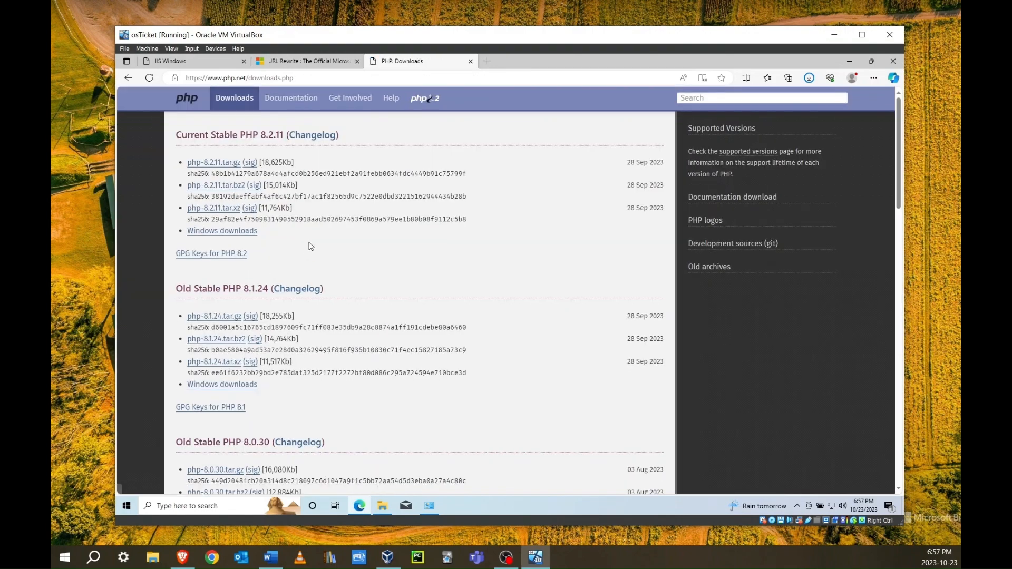
click(239, 234)
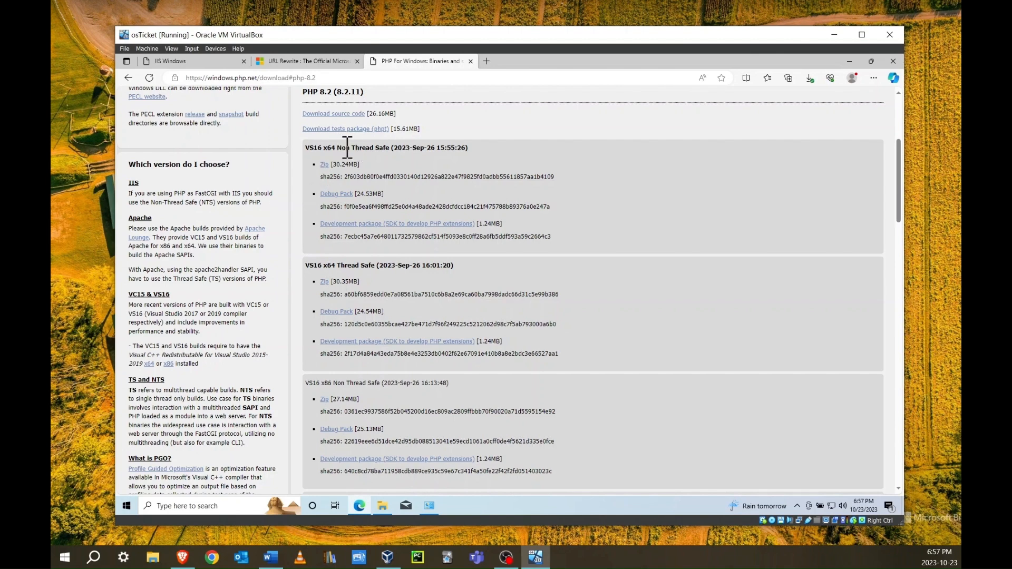
Download the PHP 8.2 VS16 x64 Non Thread Safe zip and extract it into C:\PHP
click(325, 165)
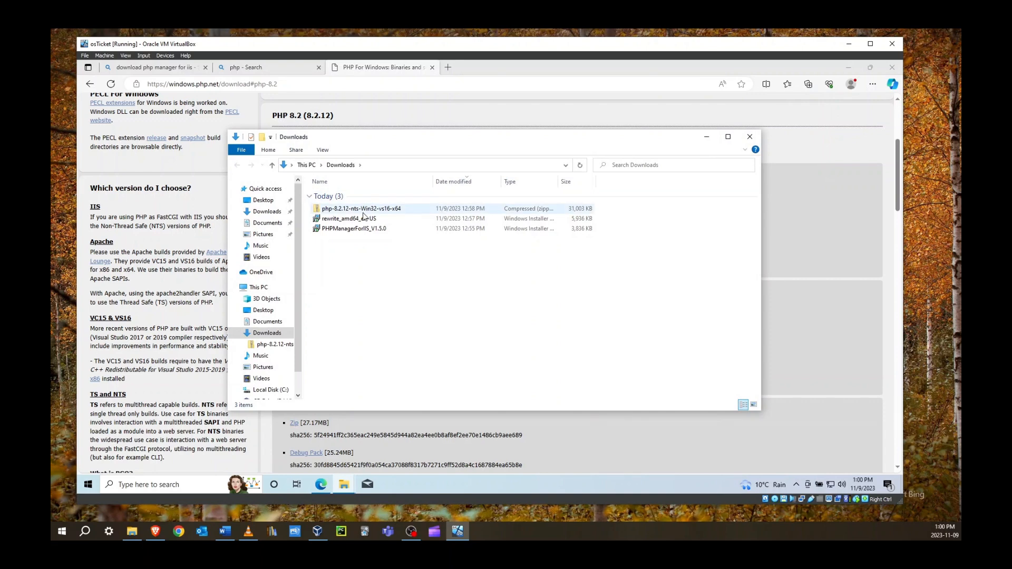
right_click(363, 215)
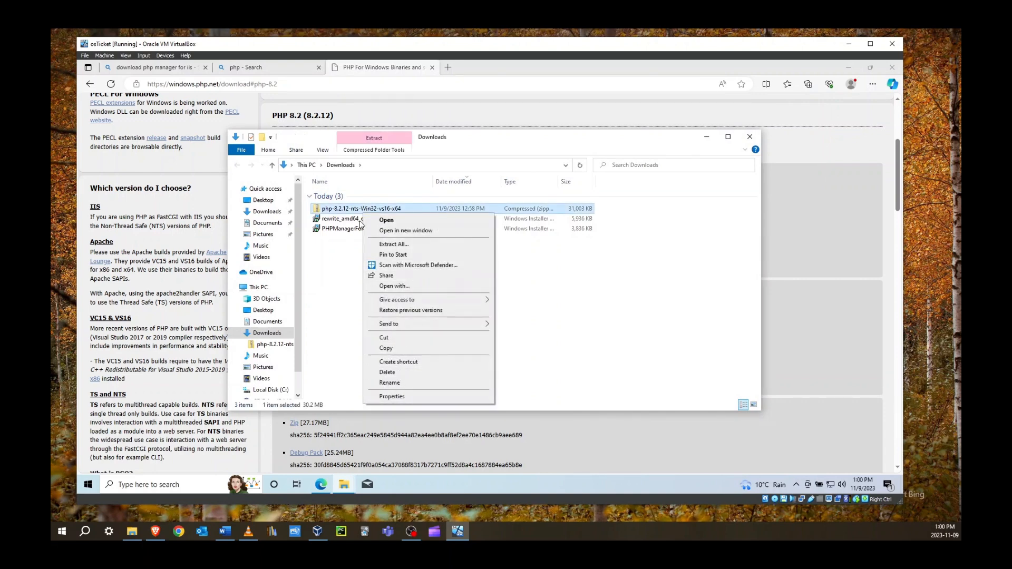
click(393, 244)
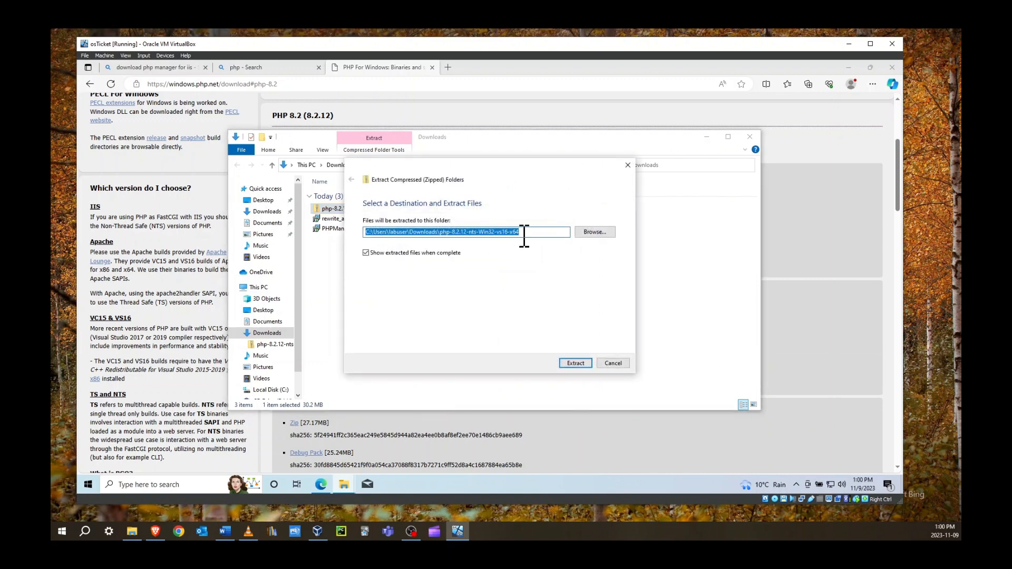
click(584, 235)
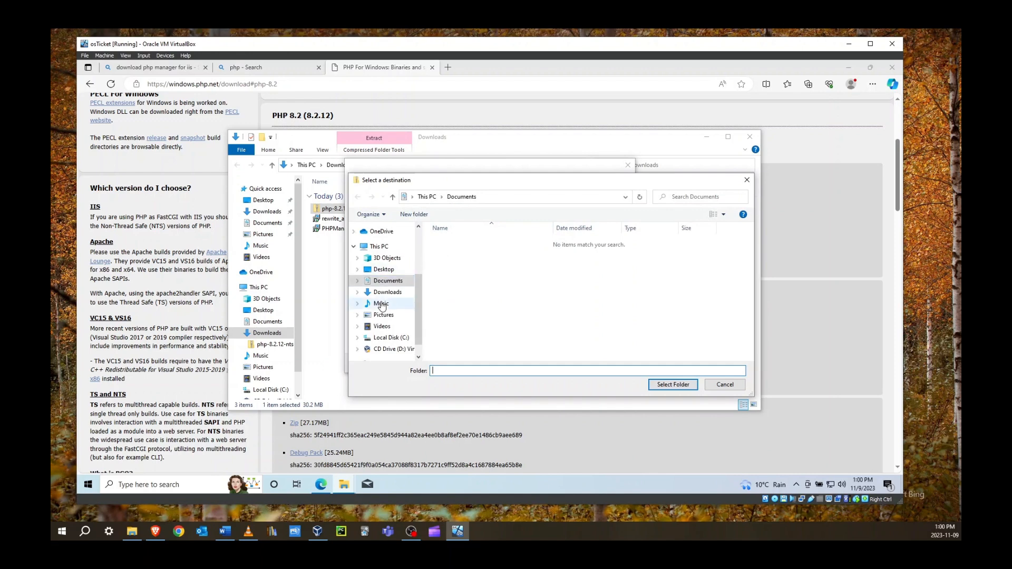
scroll(382, 305, down, 1)
click(391, 322)
click(448, 262)
click(671, 386)
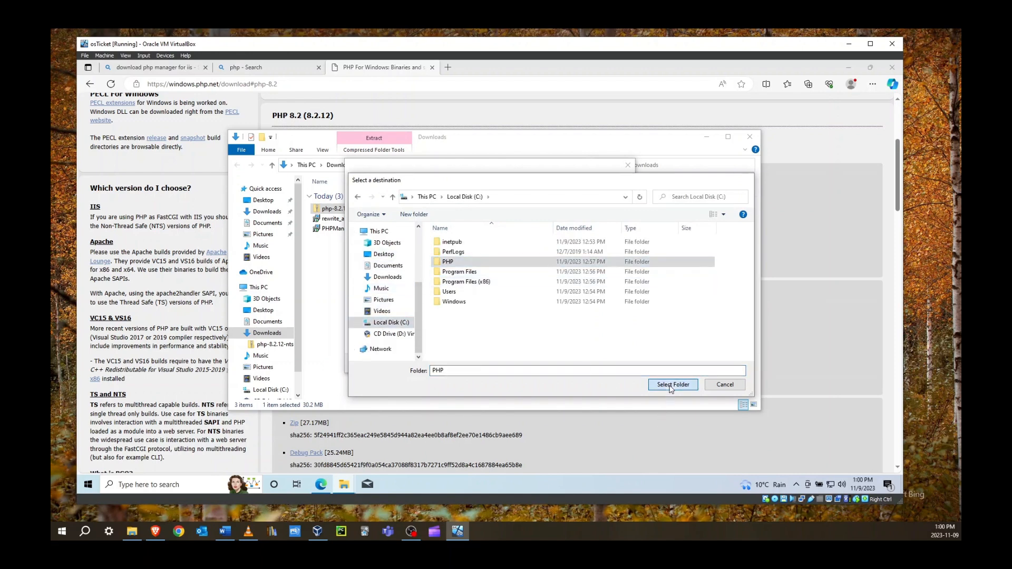
click(576, 365)
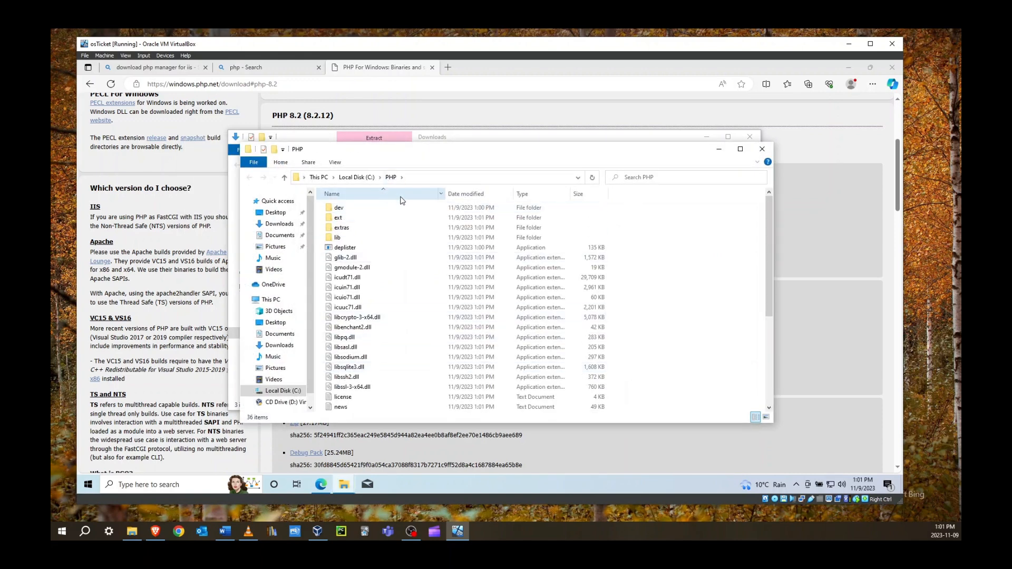
click(762, 149)
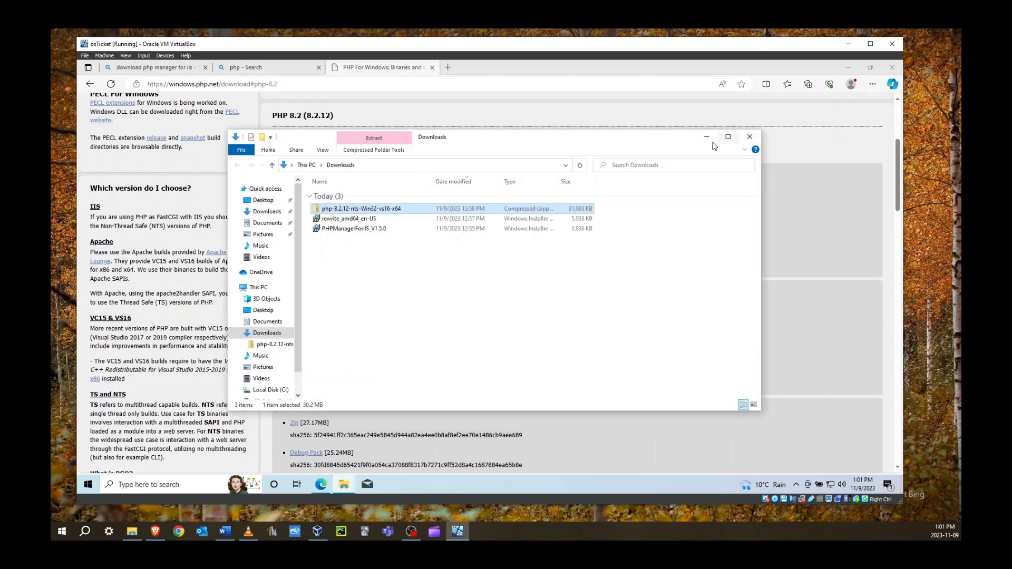
click(749, 138)
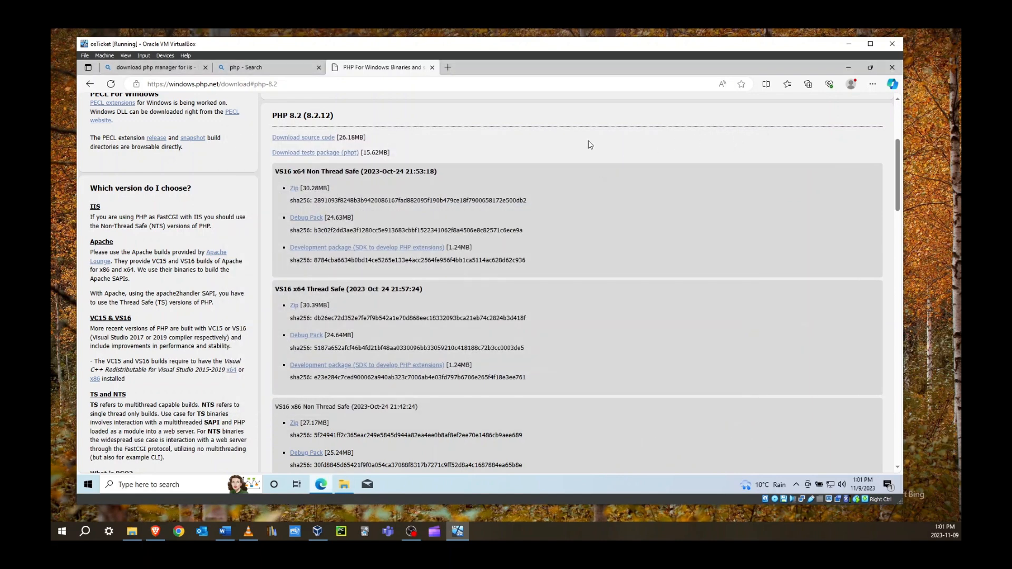
Search 'mysql download' and download the 288.6M MySQL Installer 8.0.35 MSI without signing in
click(318, 84)
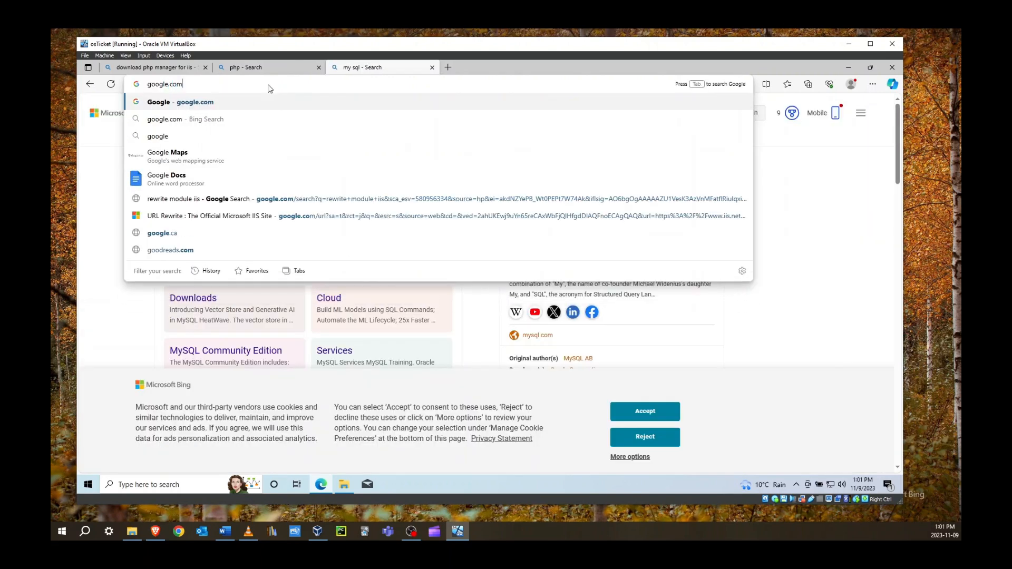
key(Return)
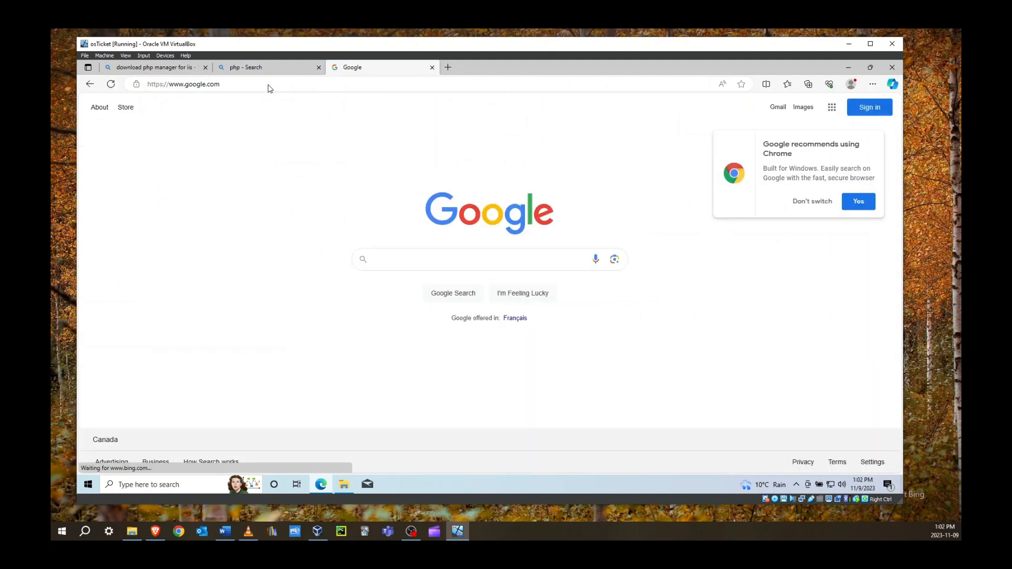
text(m)
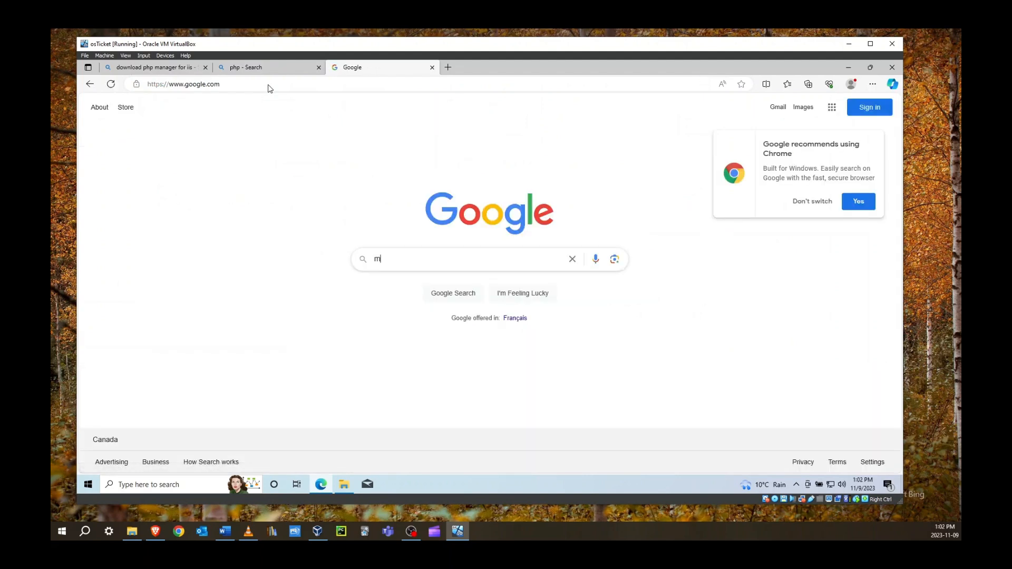
text(ysql download)
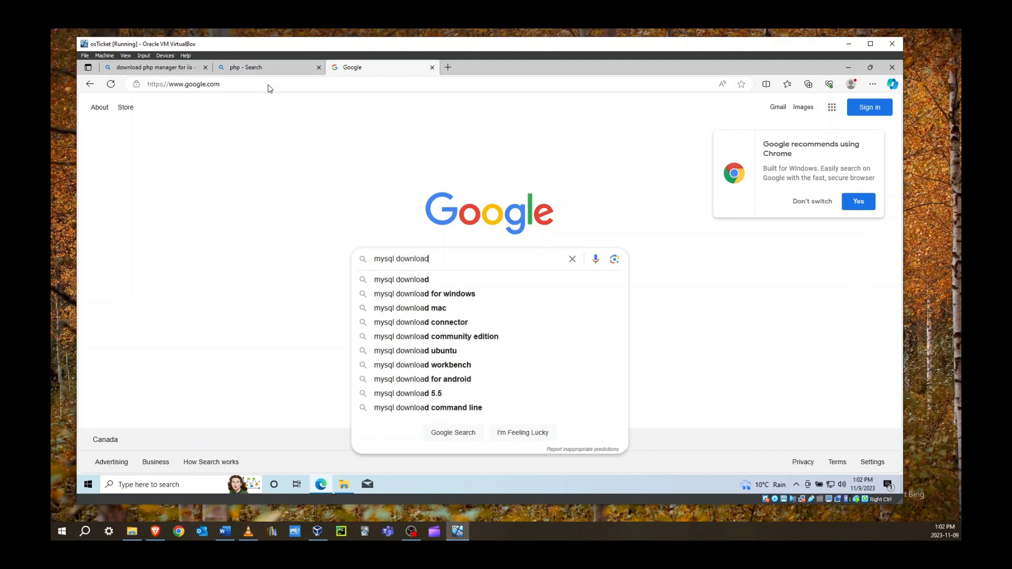
key(Return)
click(217, 251)
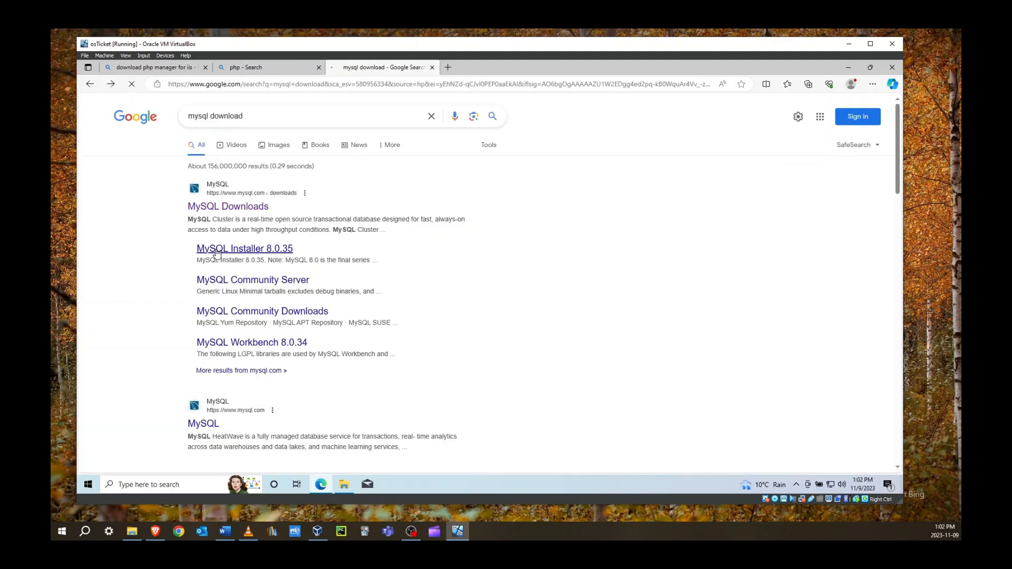
scroll(241, 261, down, 1)
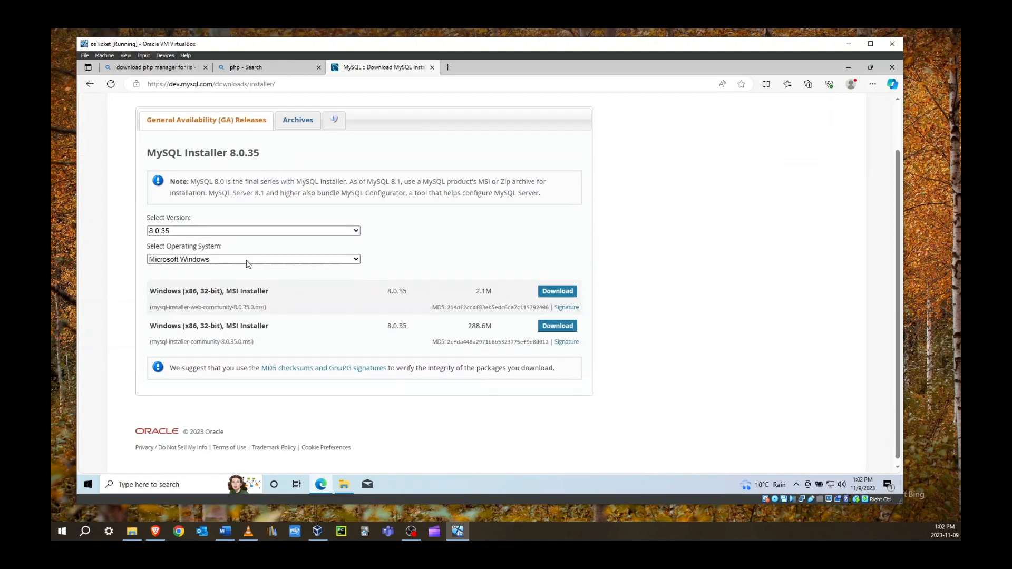
click(554, 327)
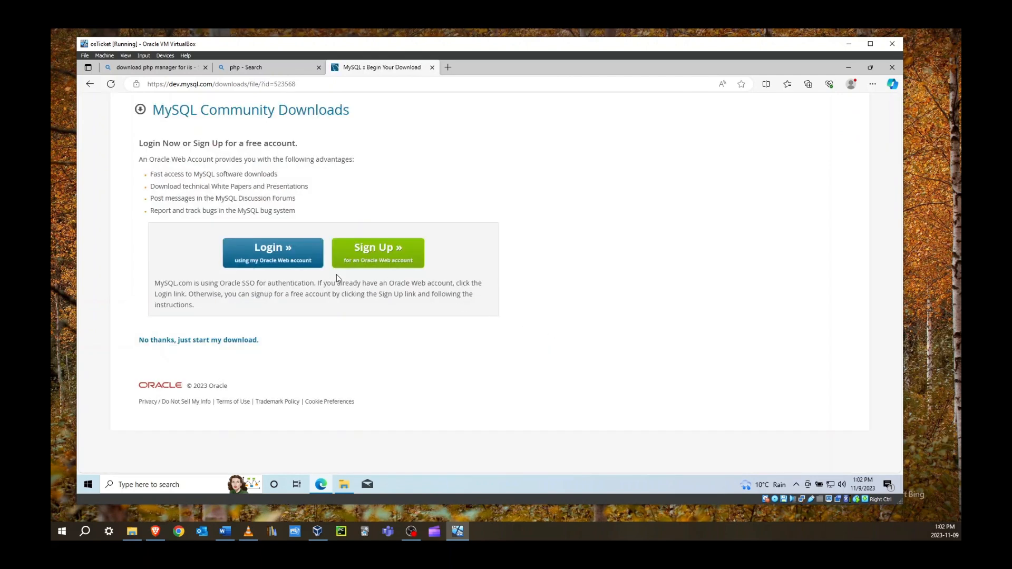
click(194, 341)
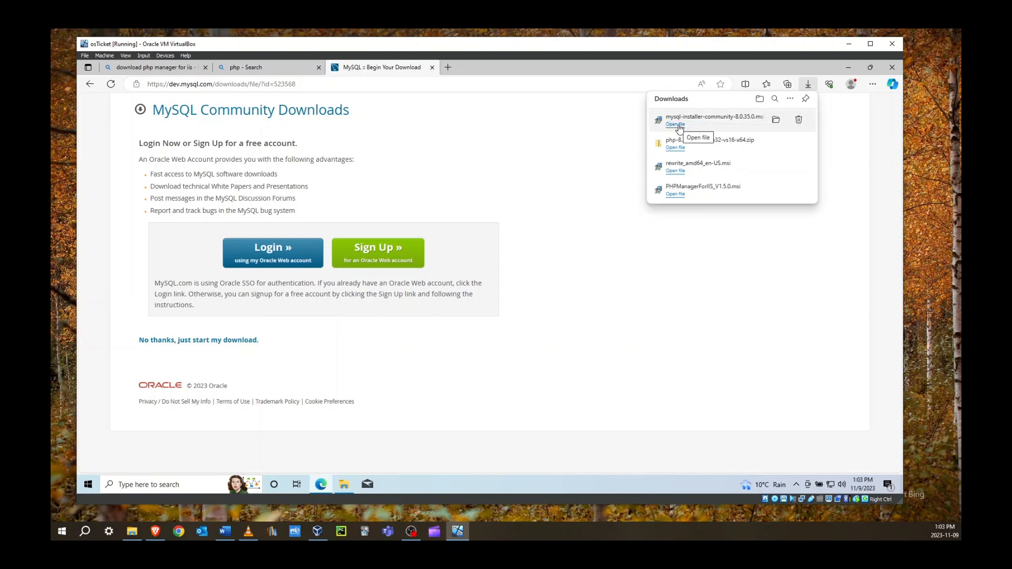
Open the downloaded MySQL installer and approve both User Account Control prompts
click(676, 125)
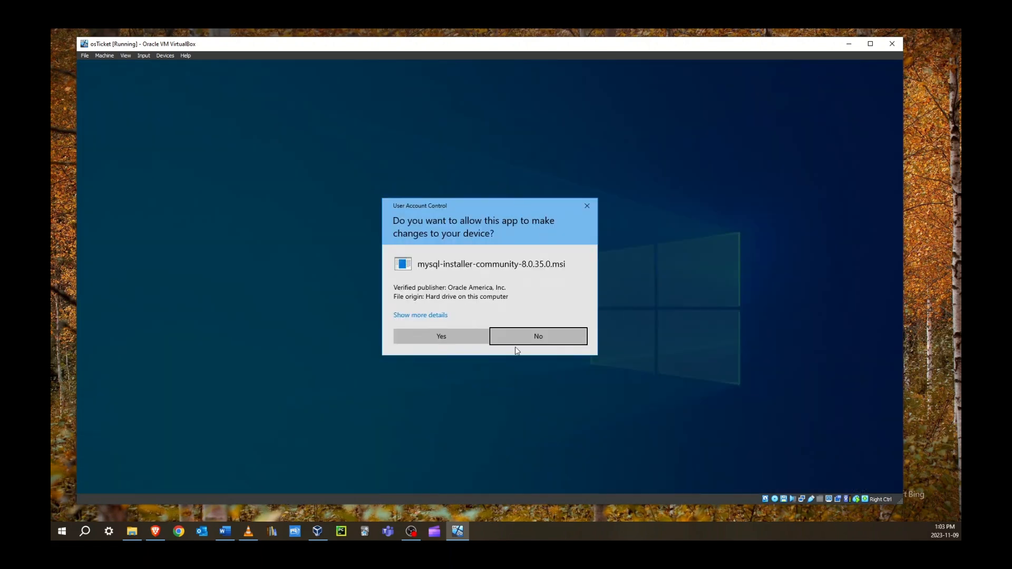
click(451, 333)
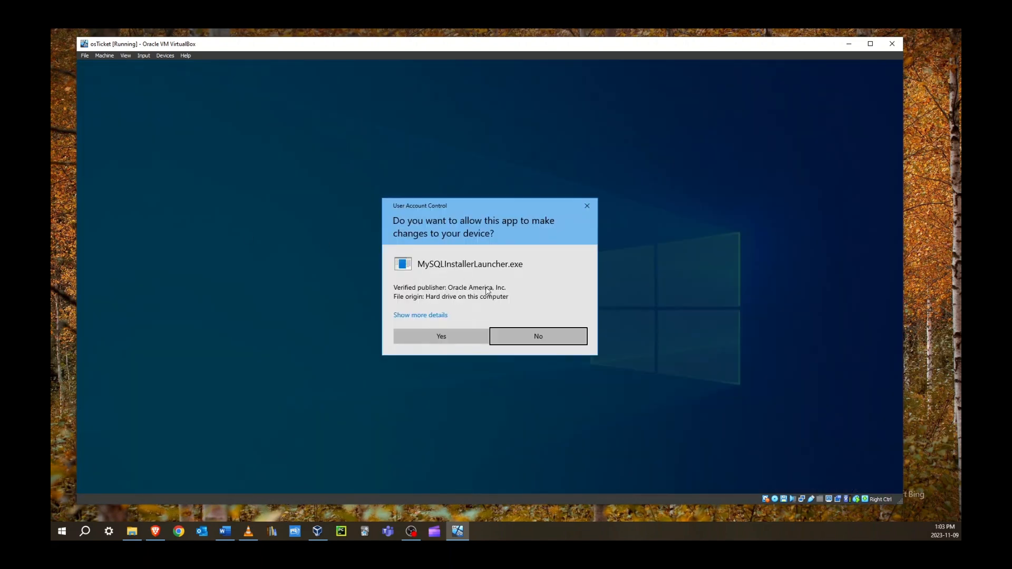
click(445, 340)
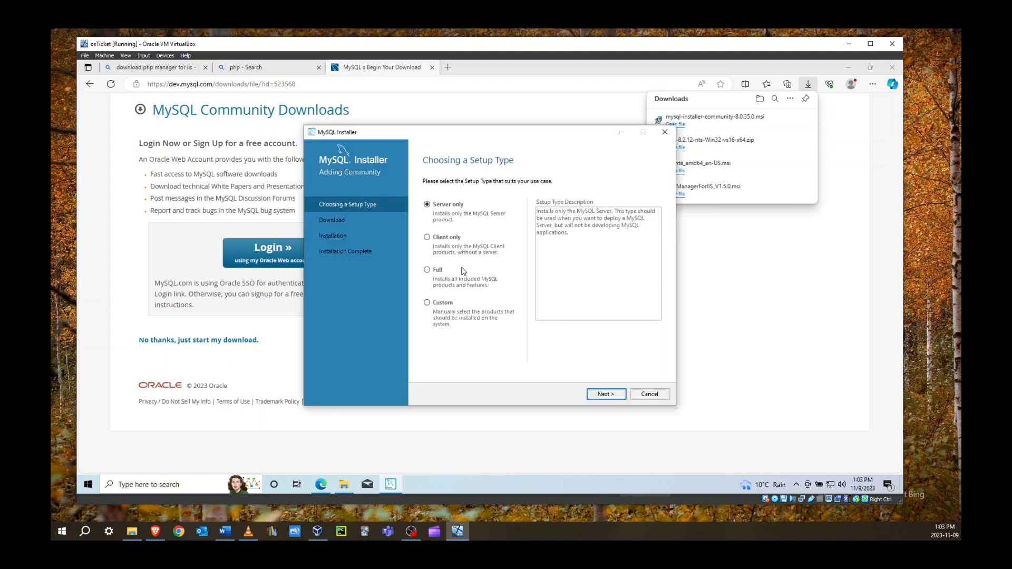
Choose the Server only setup and install the required Visual C++ 2015-2019 redistributable
click(602, 394)
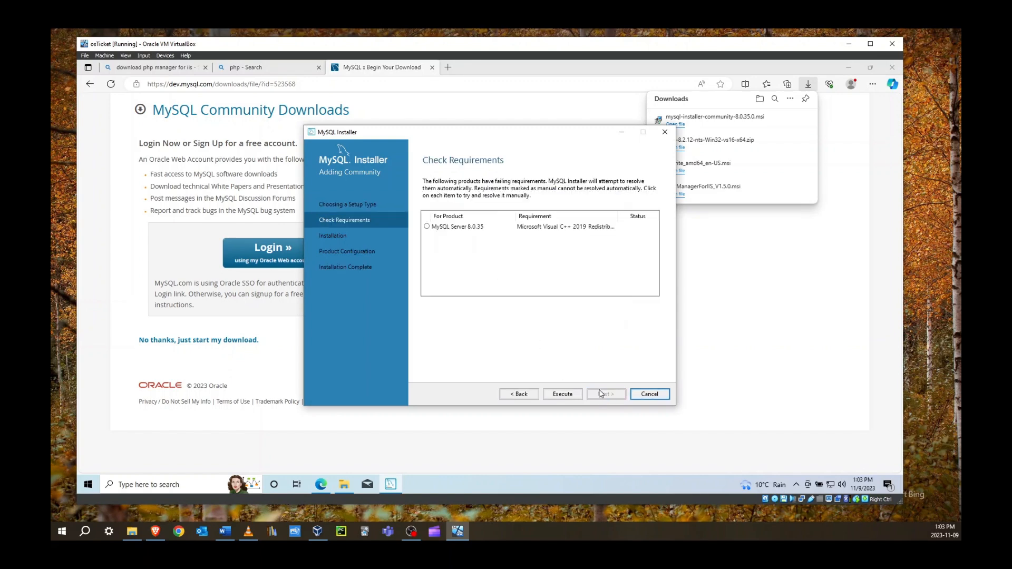
click(429, 227)
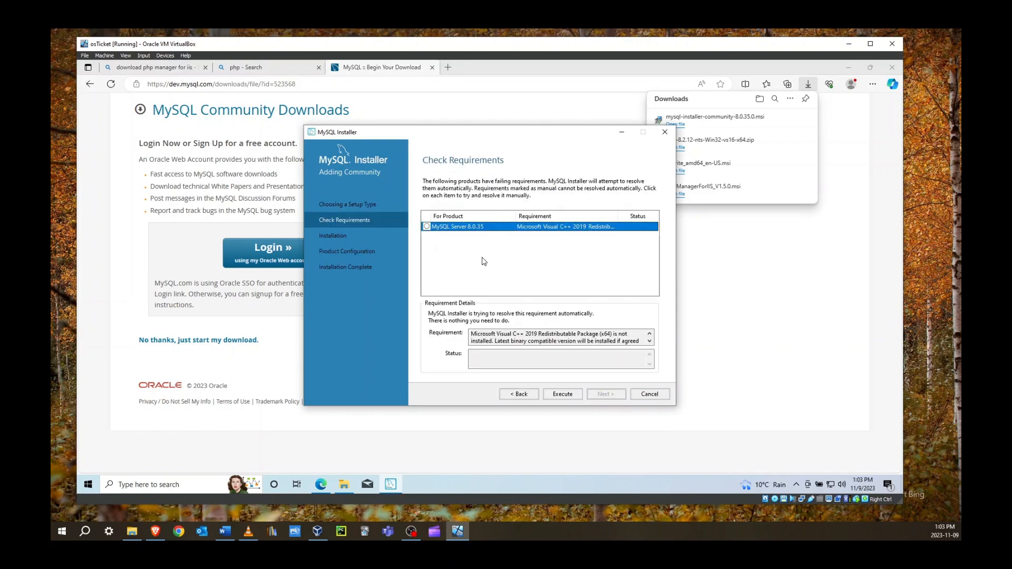
click(562, 395)
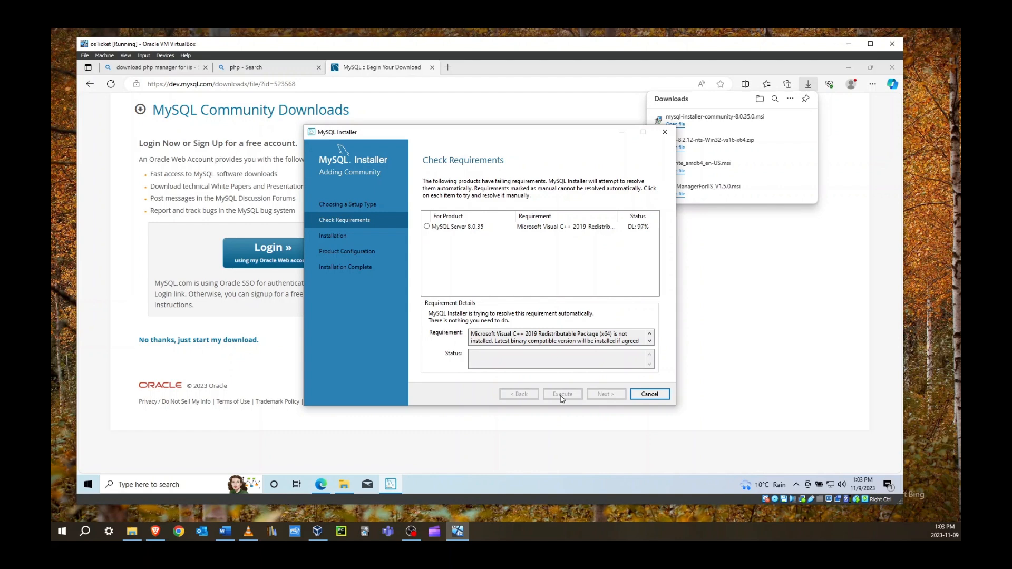
click(442, 311)
click(542, 327)
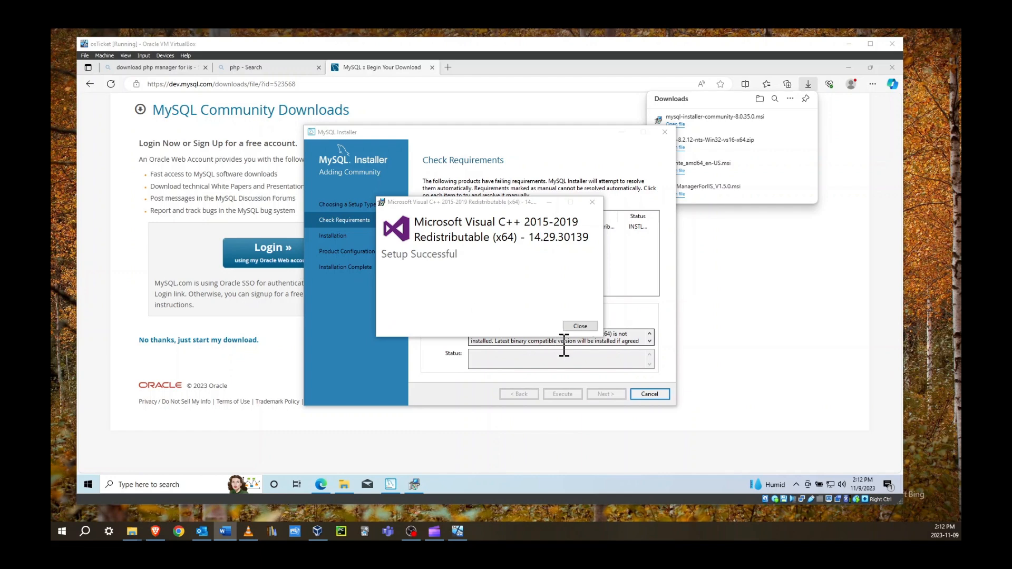
click(578, 327)
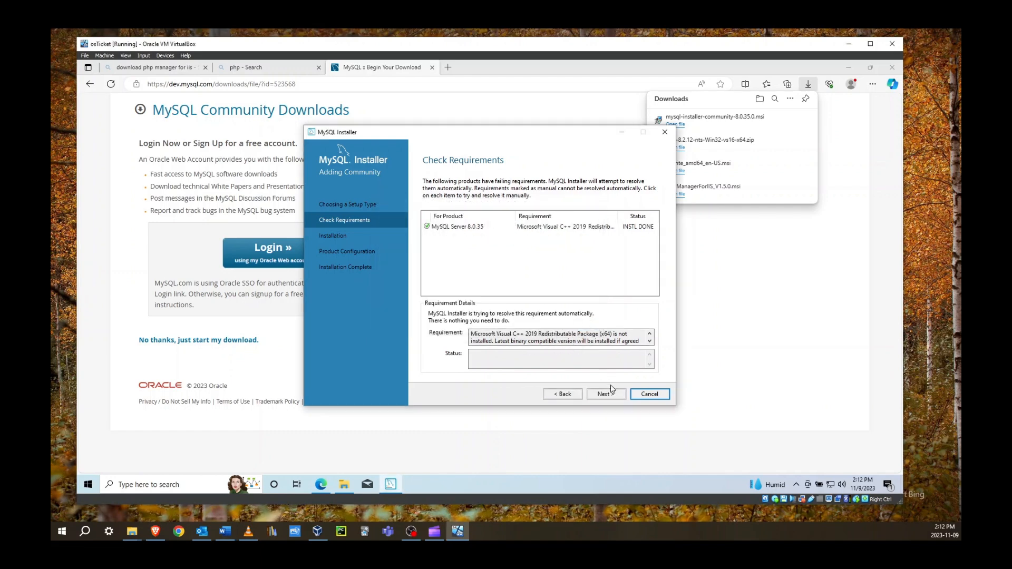
Execute the installation of MySQL Server 8.0.35
click(606, 395)
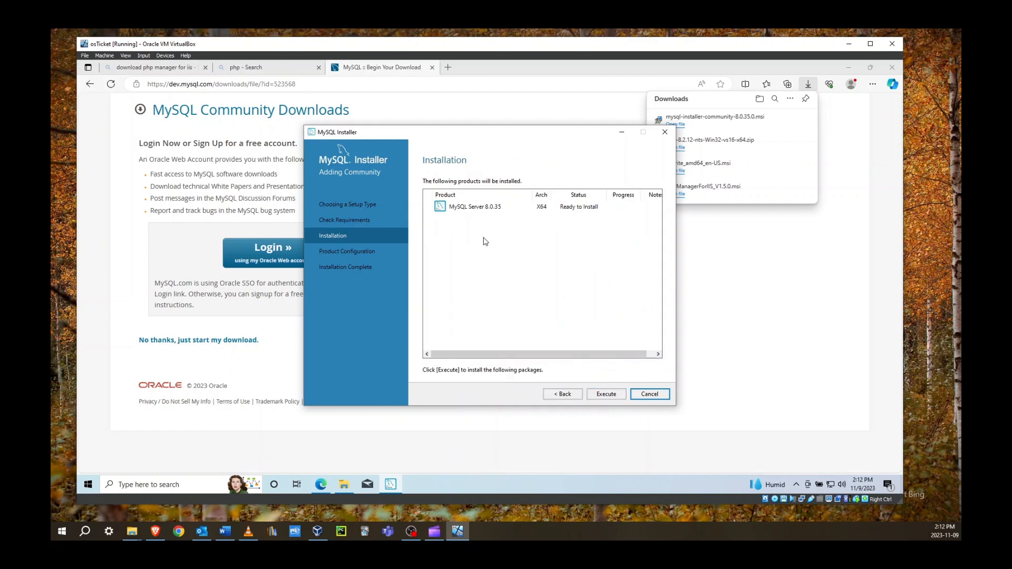
click(474, 208)
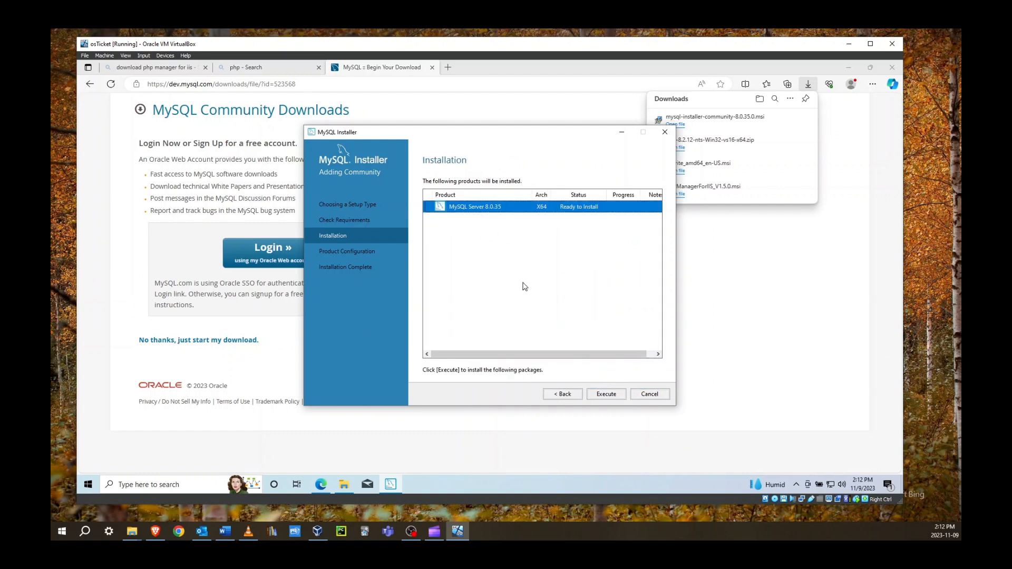
click(607, 396)
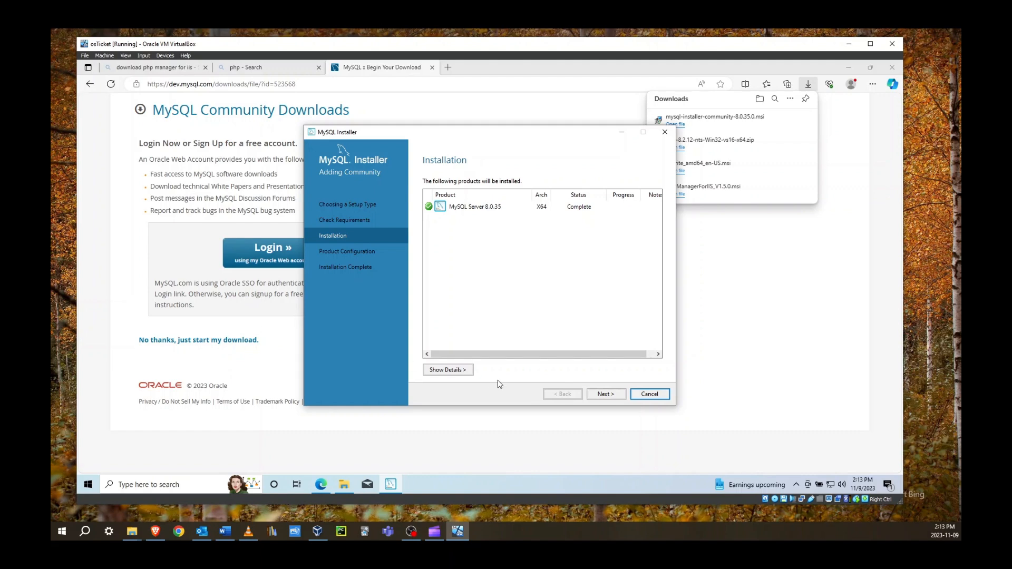
Keep the default networking and strong password encryption, and set the MySQL root password
click(619, 399)
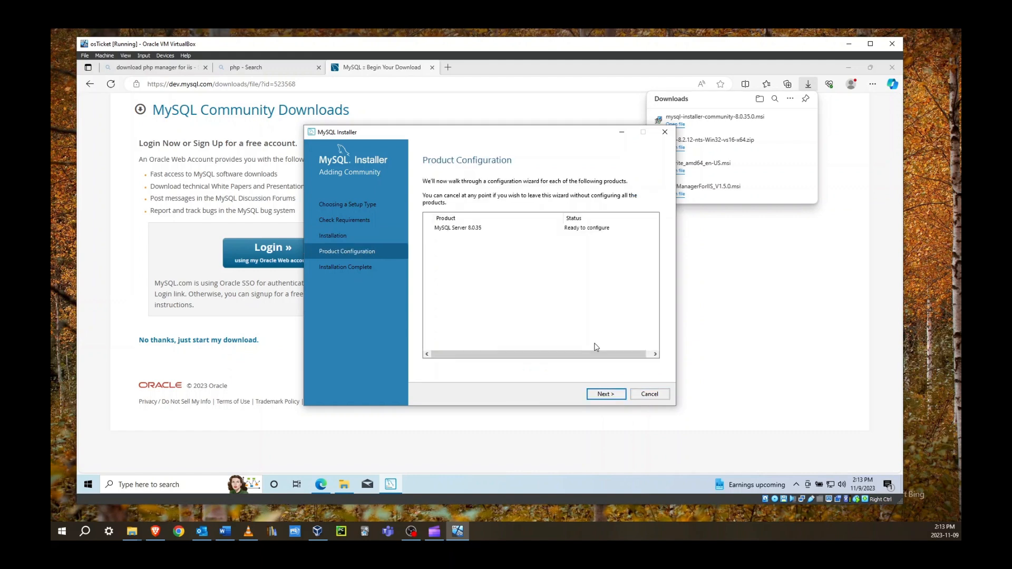
click(608, 397)
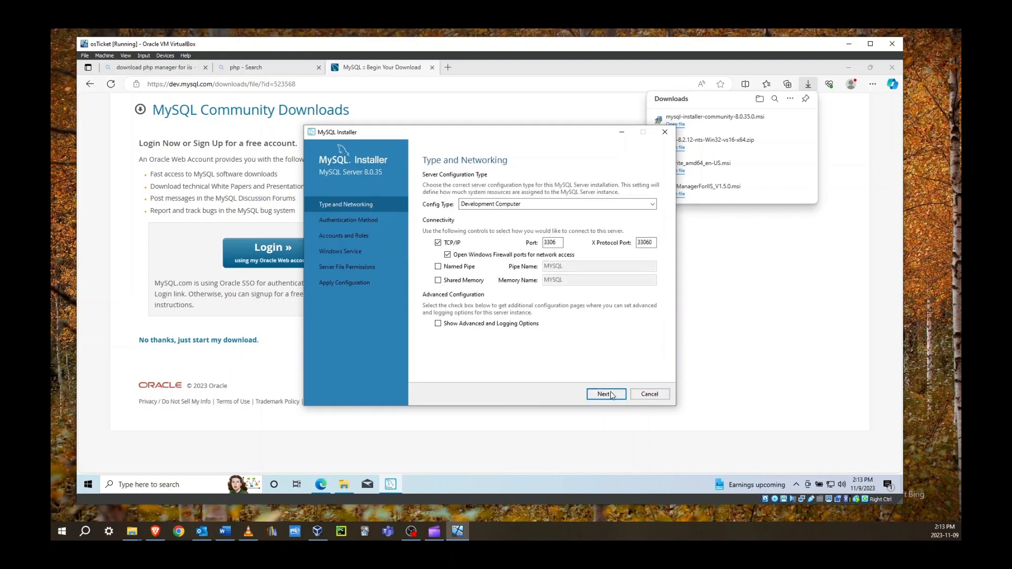
click(607, 395)
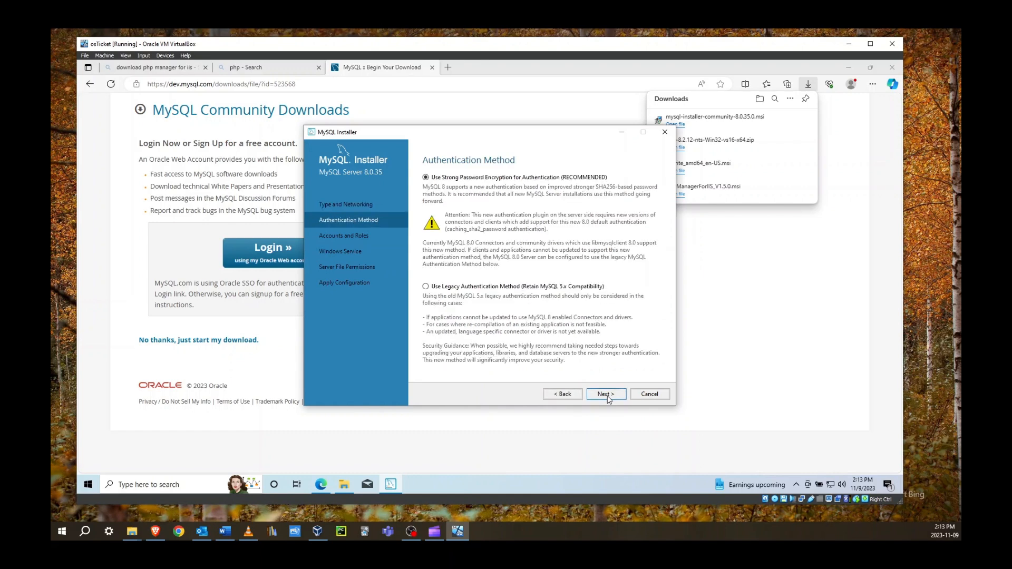
click(606, 395)
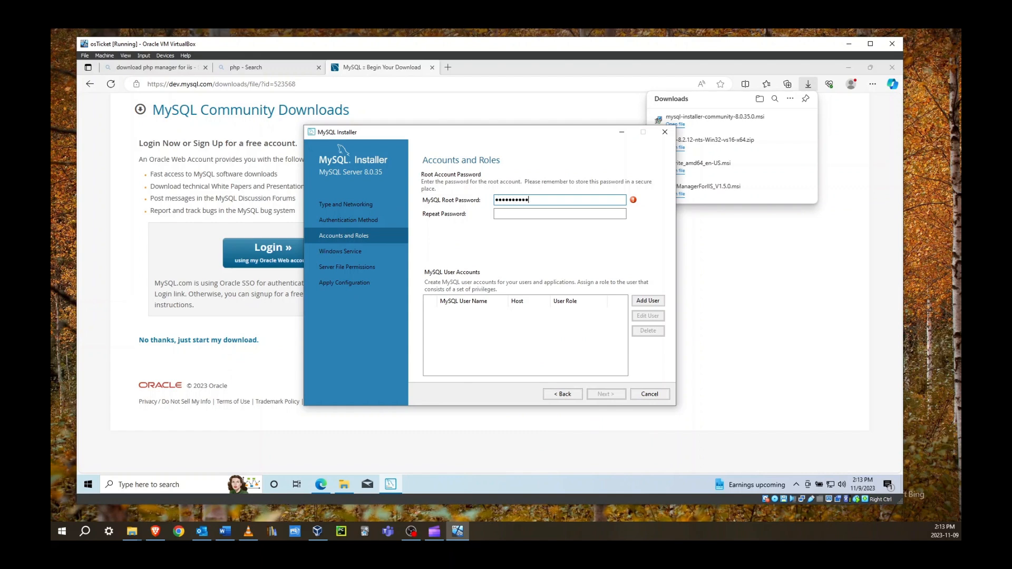
text(P)
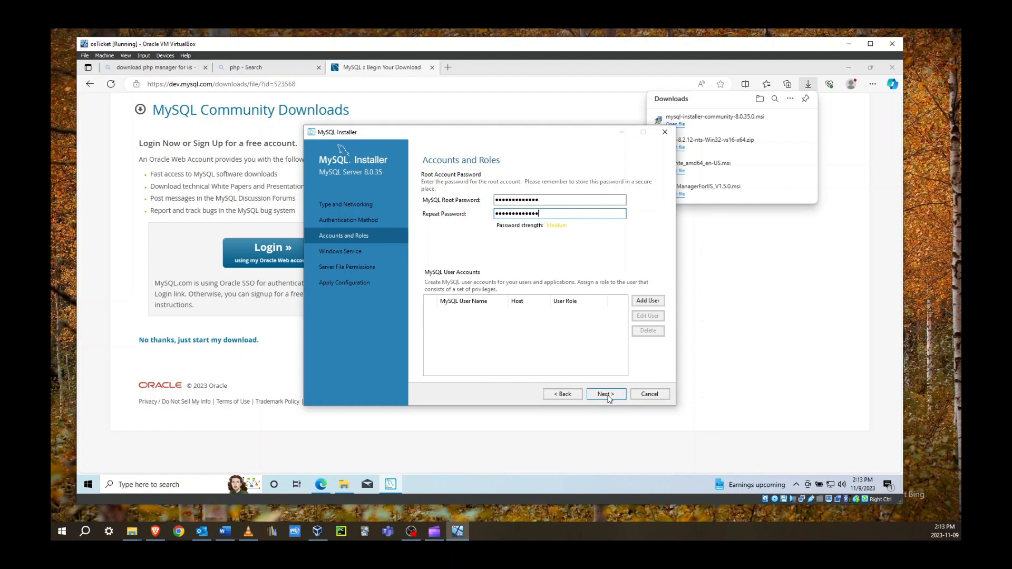
click(607, 395)
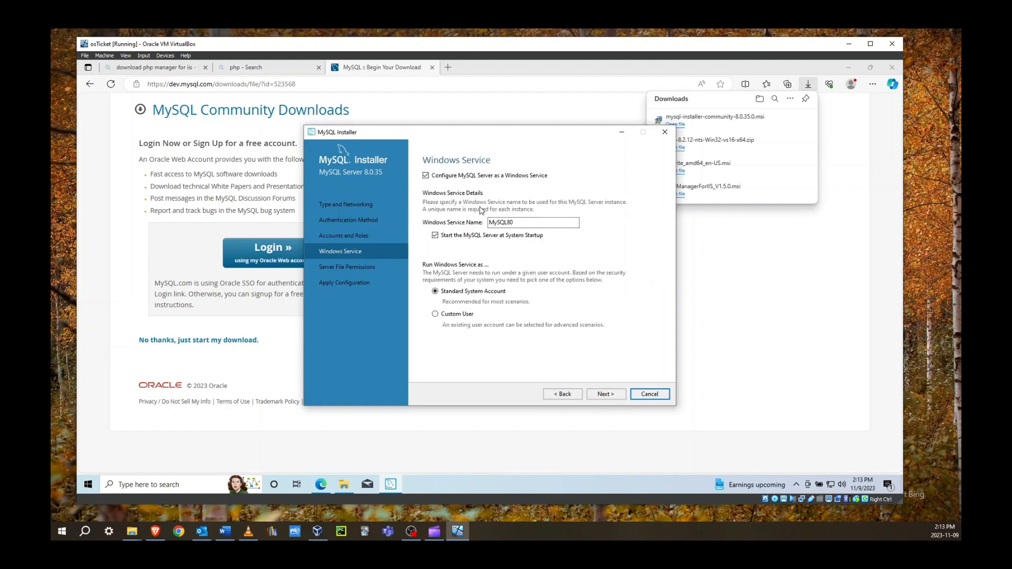
Keep default Windows service and file permissions, apply the configuration, and close the installer
click(605, 394)
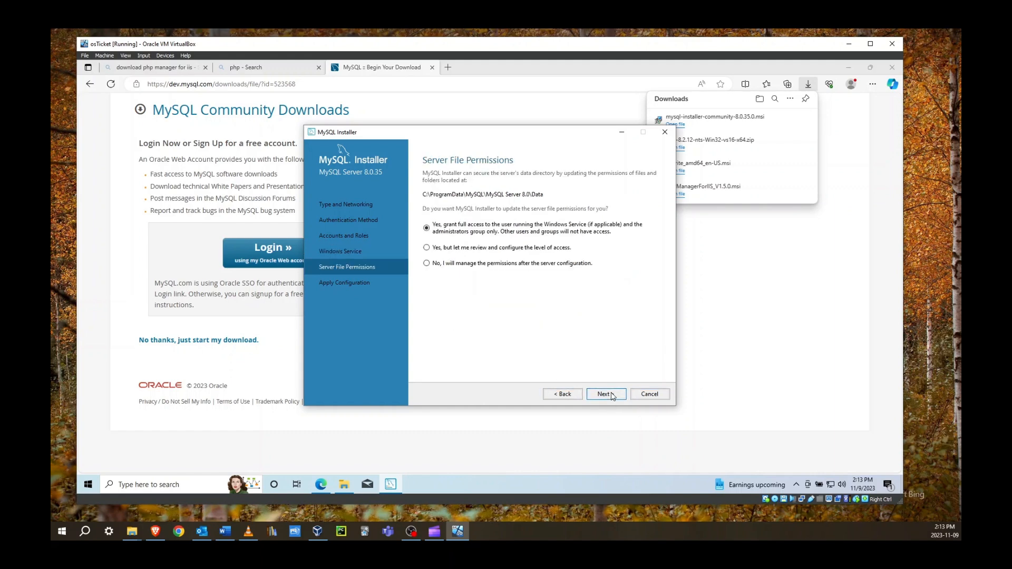
click(605, 394)
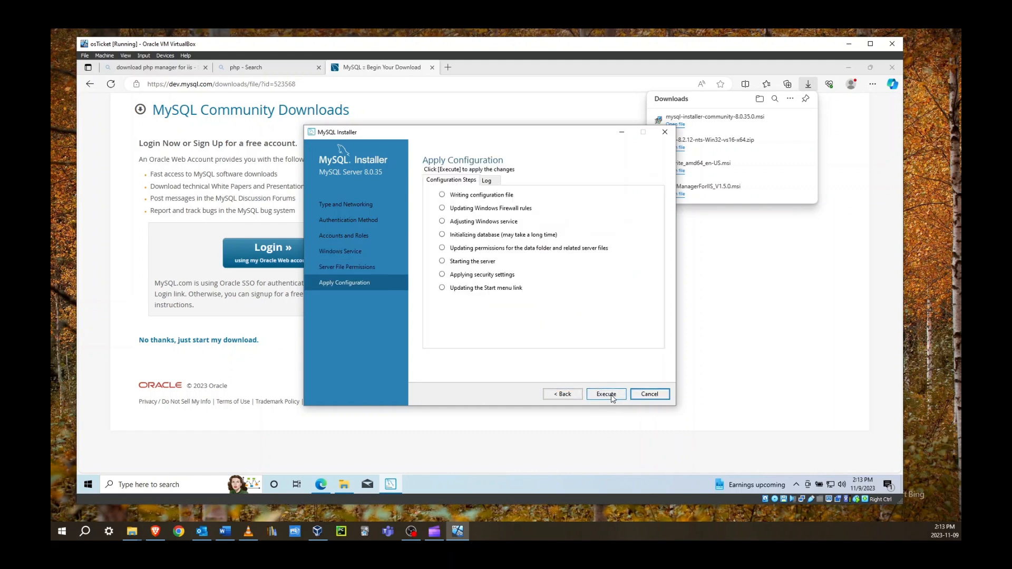
click(608, 394)
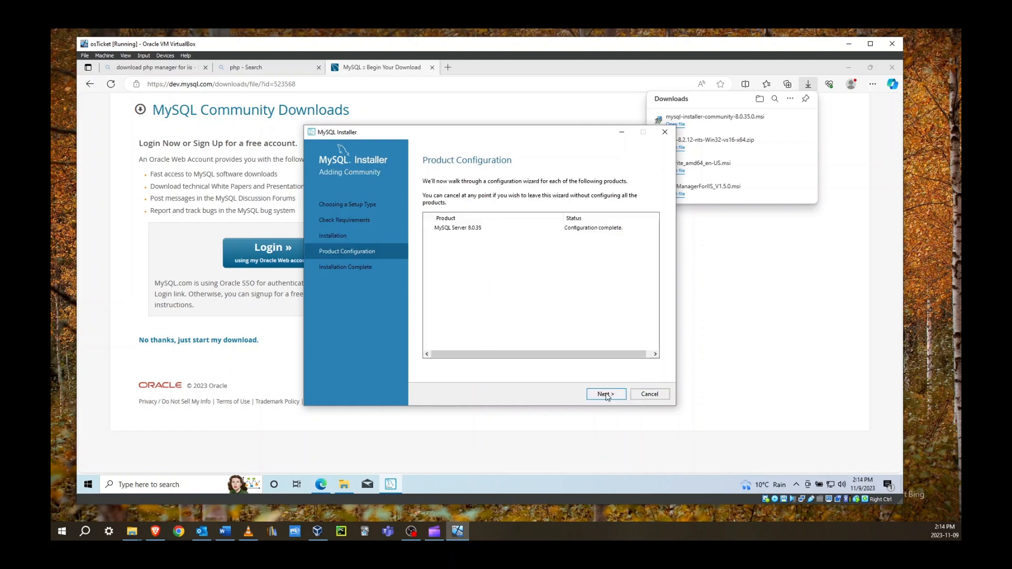
click(606, 394)
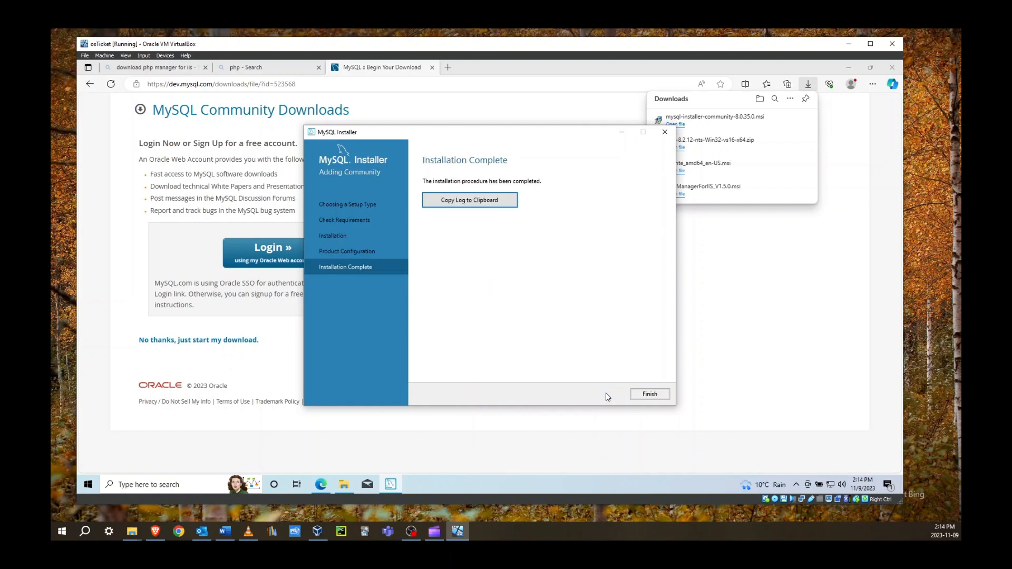
click(642, 396)
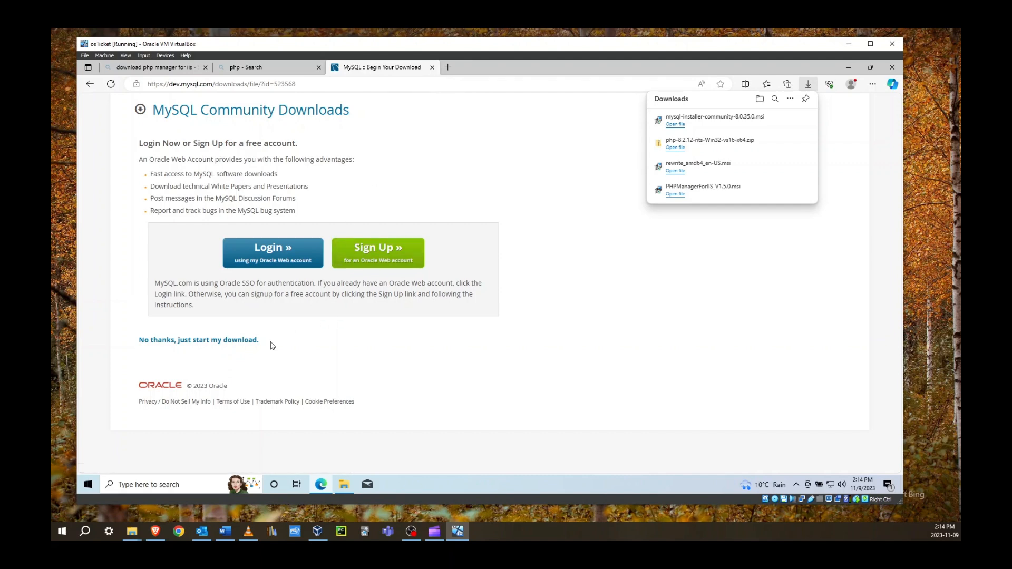
Relaunch IIS Manager as administrator and open the OSTICKET server's PHP Manager, which shows PHP not enabled
click(196, 484)
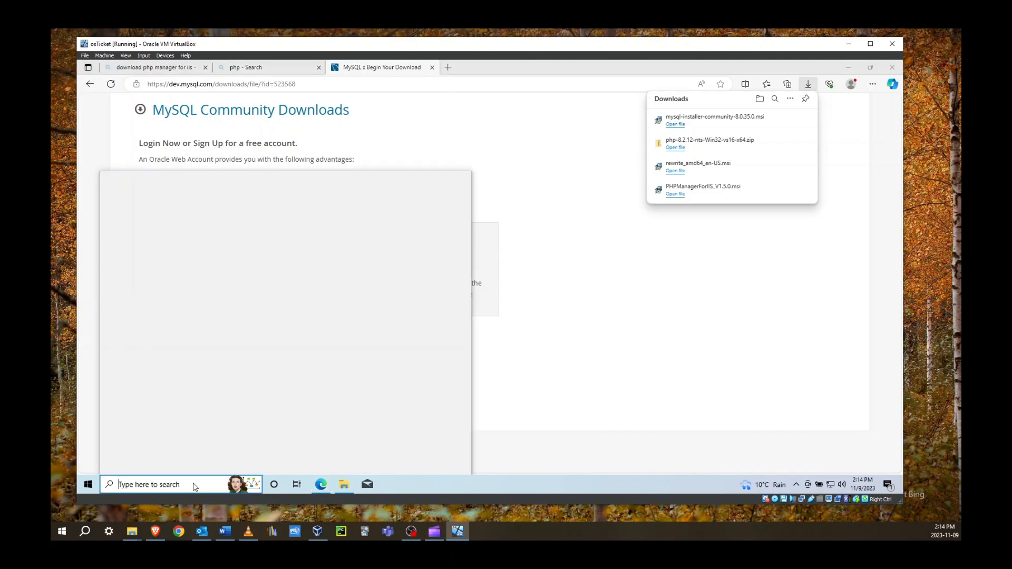
text(iis)
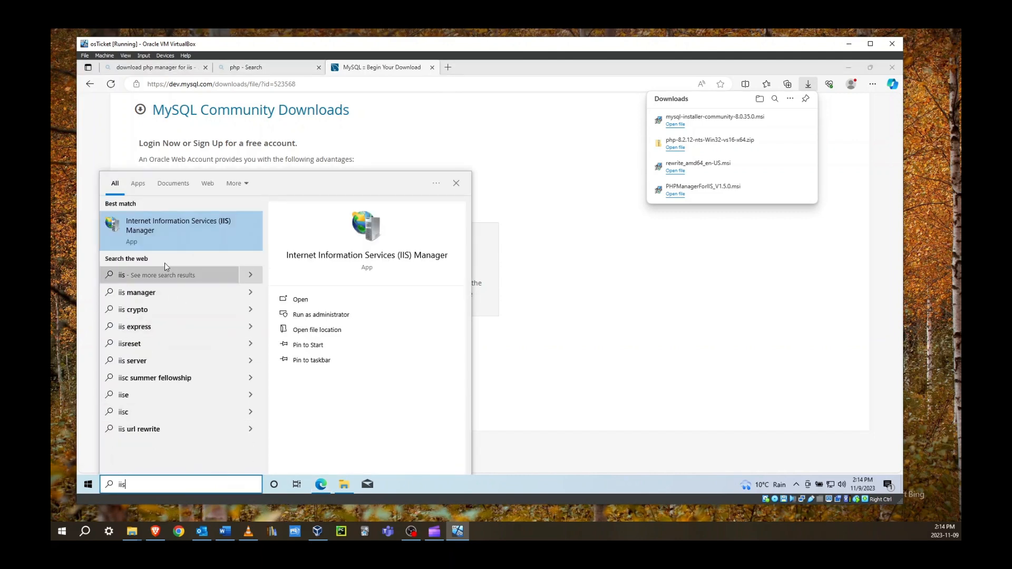
click(164, 231)
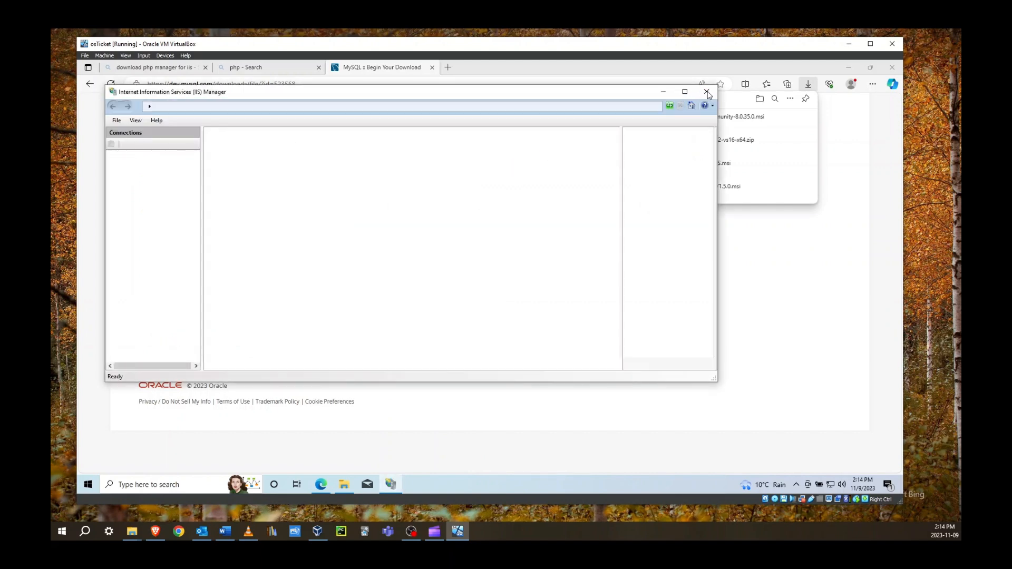
click(707, 92)
click(182, 487)
text(iis)
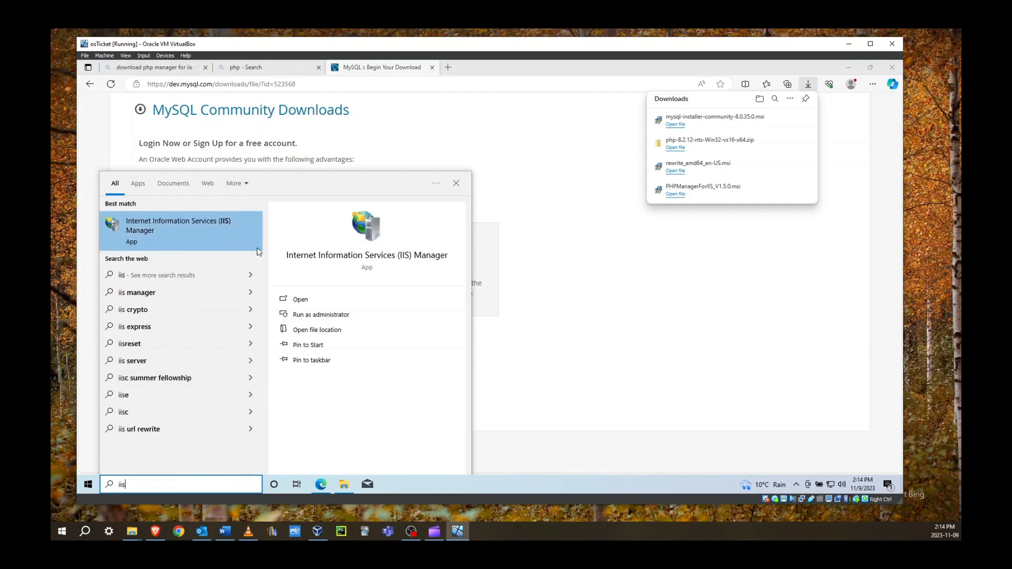
click(306, 315)
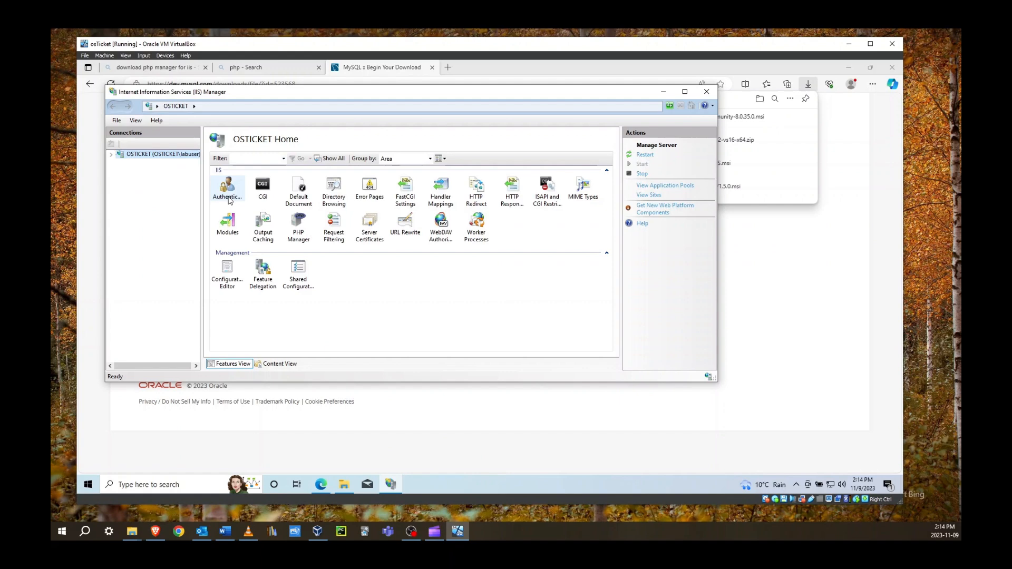
click(302, 234)
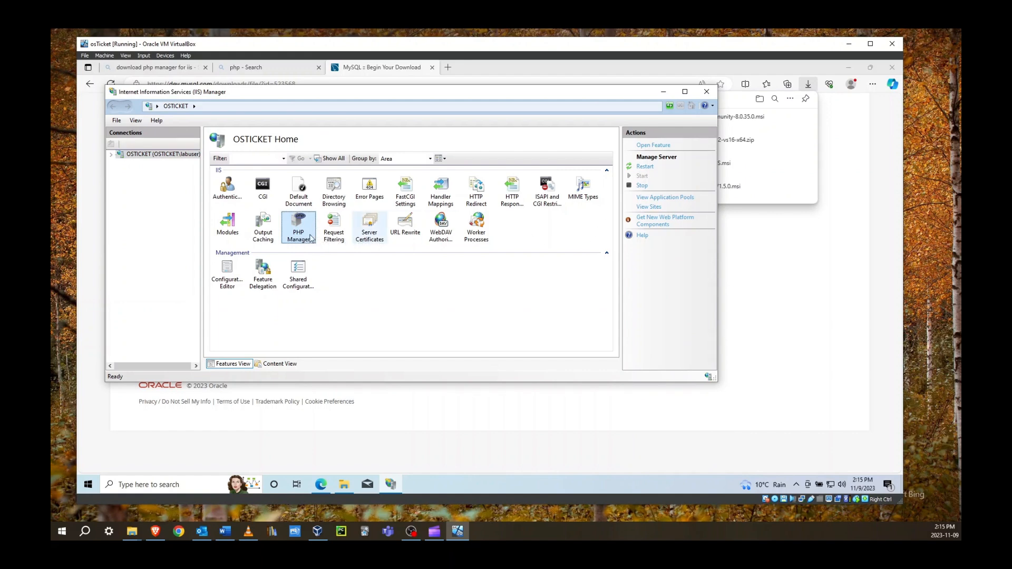
double_click(292, 233)
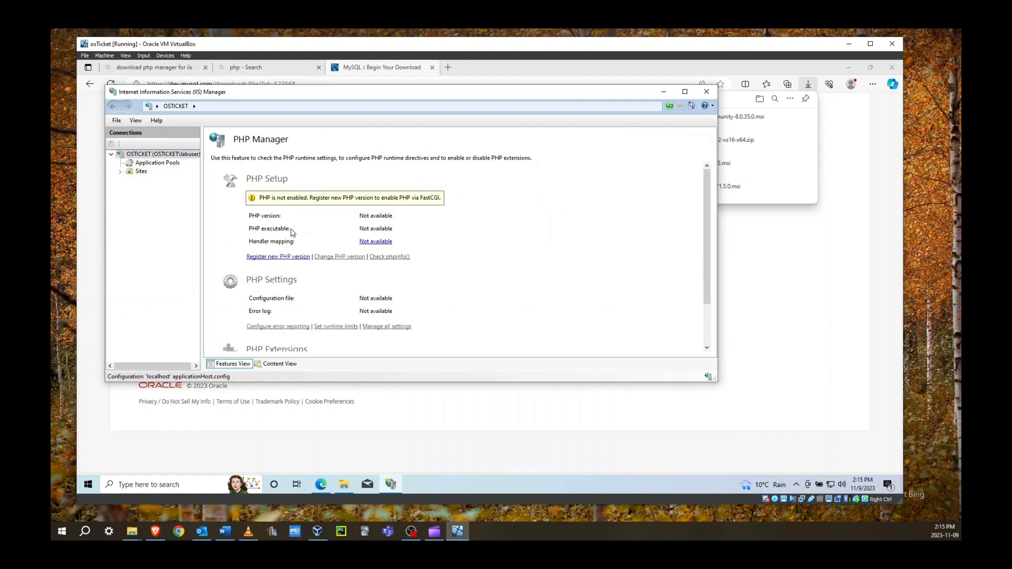
Register C:\PHP\php-cgi.exe as a new PHP version in PHP Manager
click(278, 258)
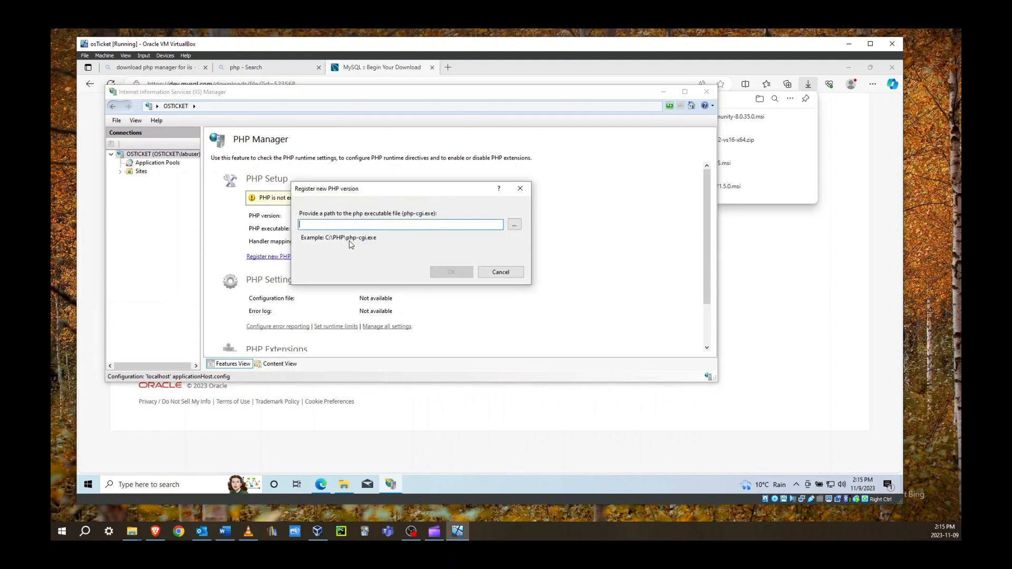
click(515, 226)
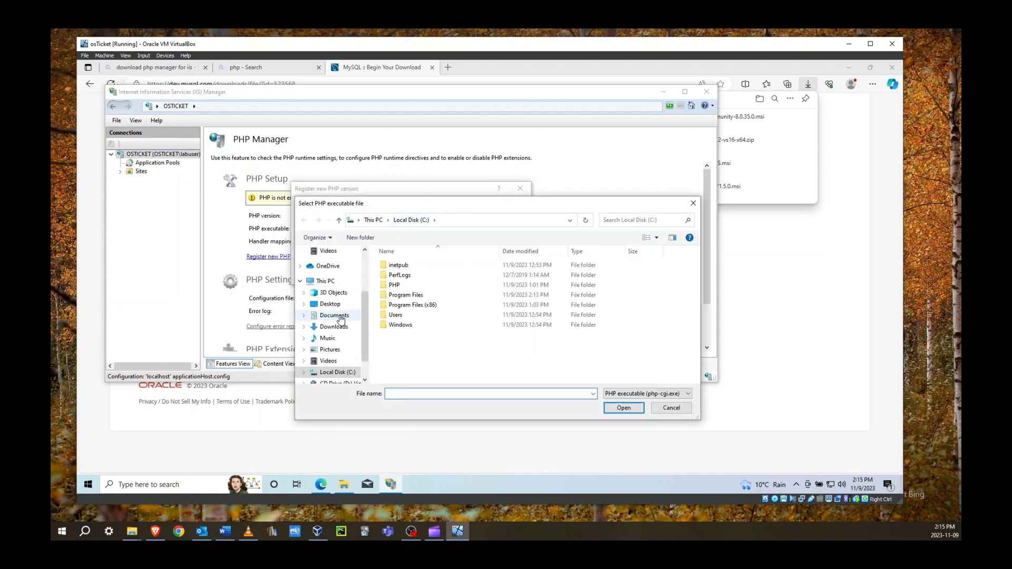
double_click(395, 285)
click(400, 305)
click(624, 408)
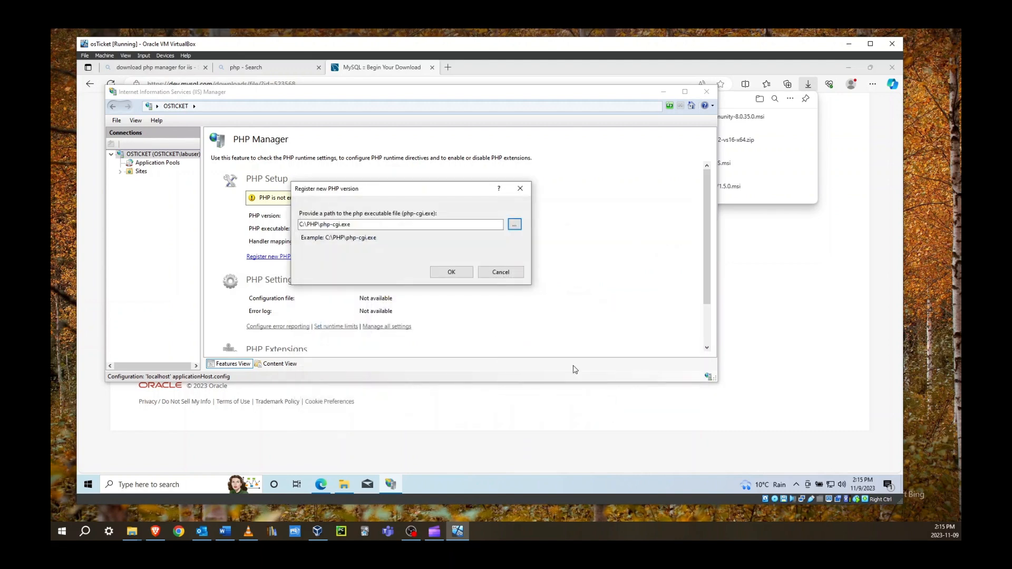
click(451, 271)
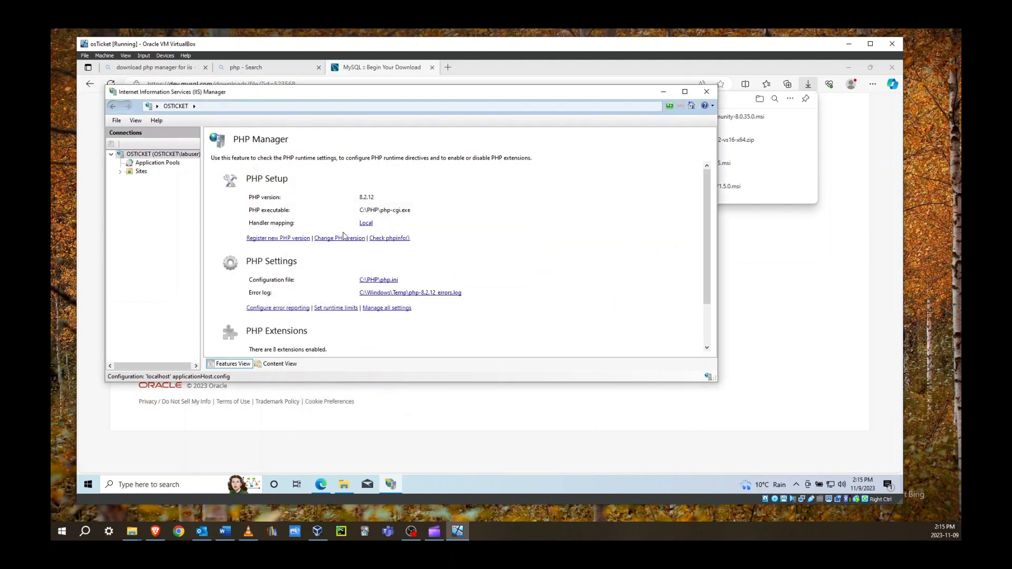
Return to the OSTICKET server home page and restart the web server
scroll(343, 235, down, 2)
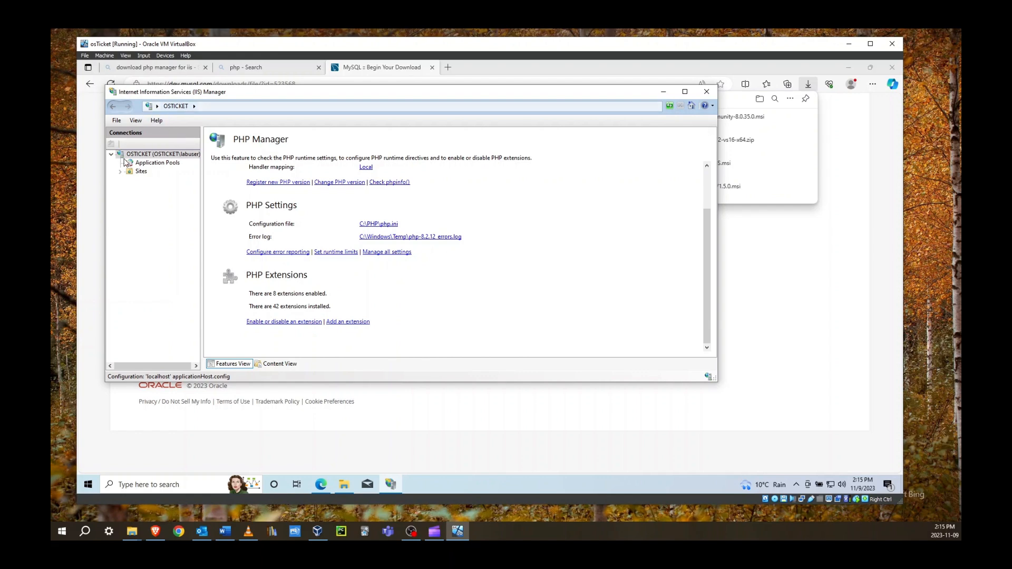
double_click(138, 154)
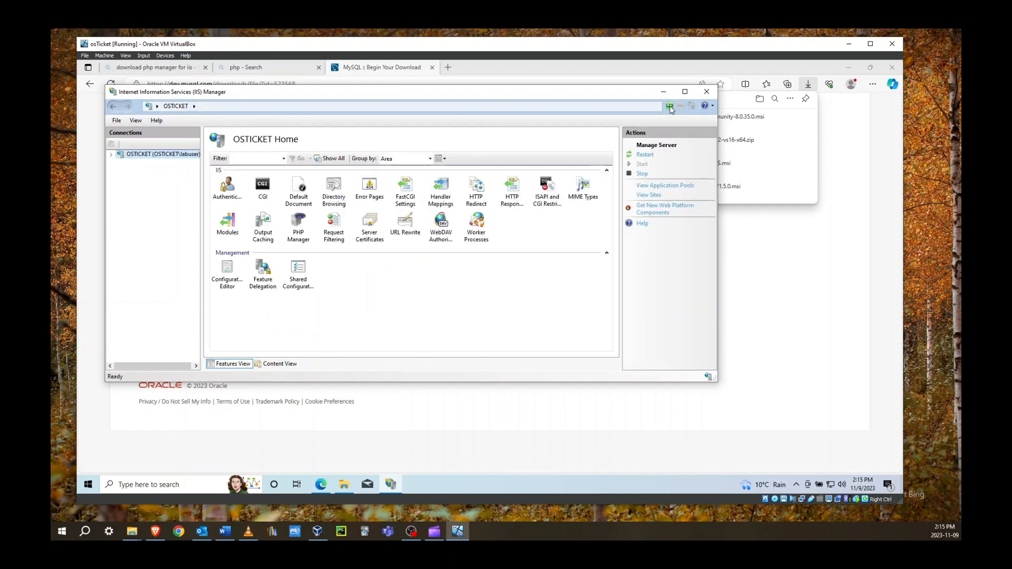
click(645, 156)
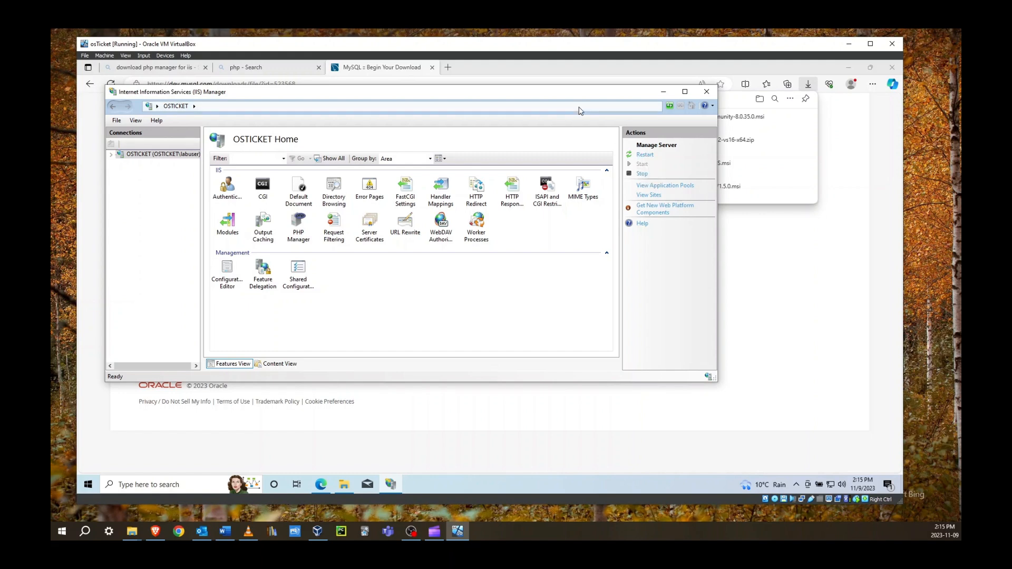
Search Google for 'download osticket' in a new tab and open the osTicket download page
click(447, 65)
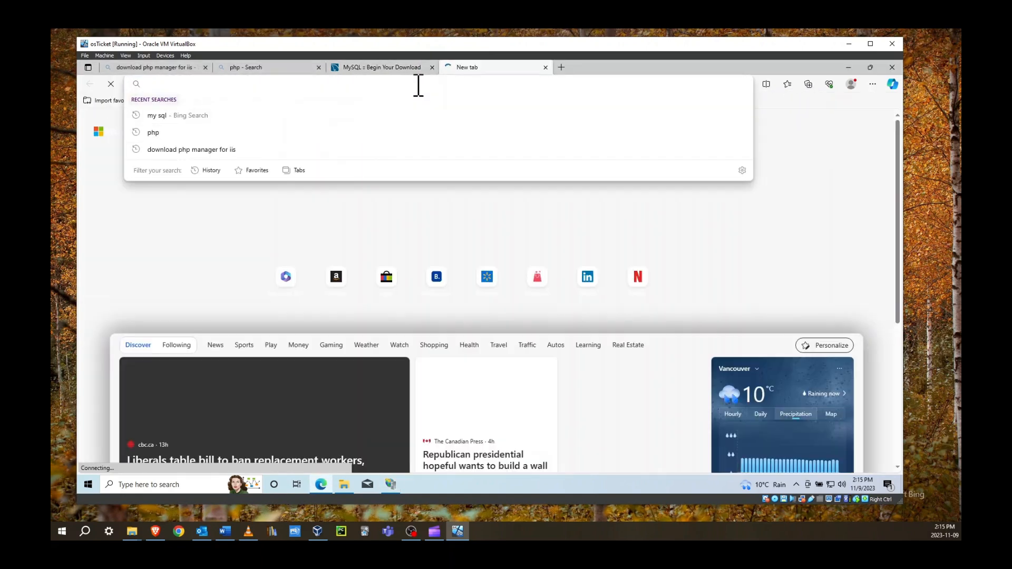
text(google.co)
key(Return)
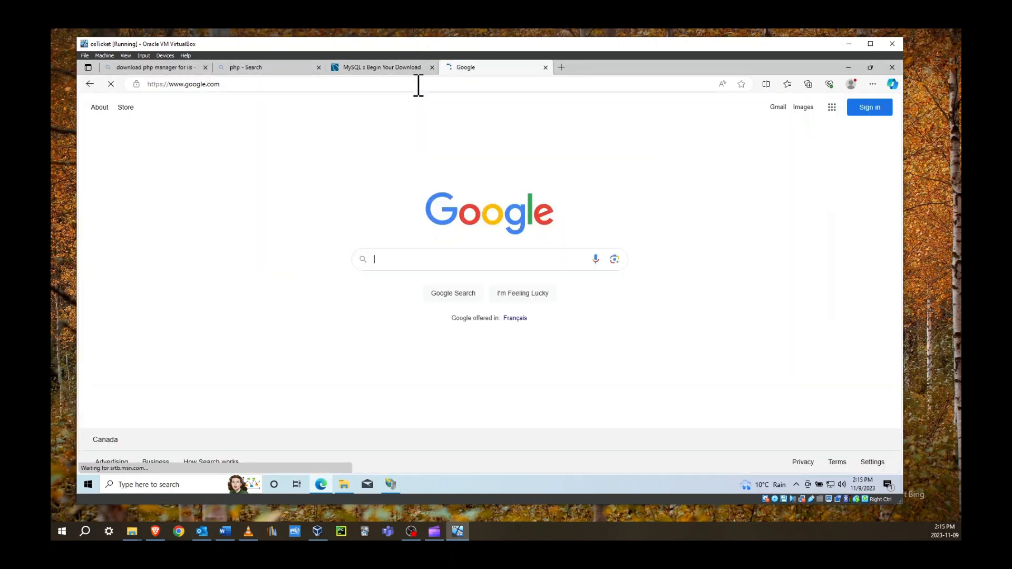
text(download osticke)
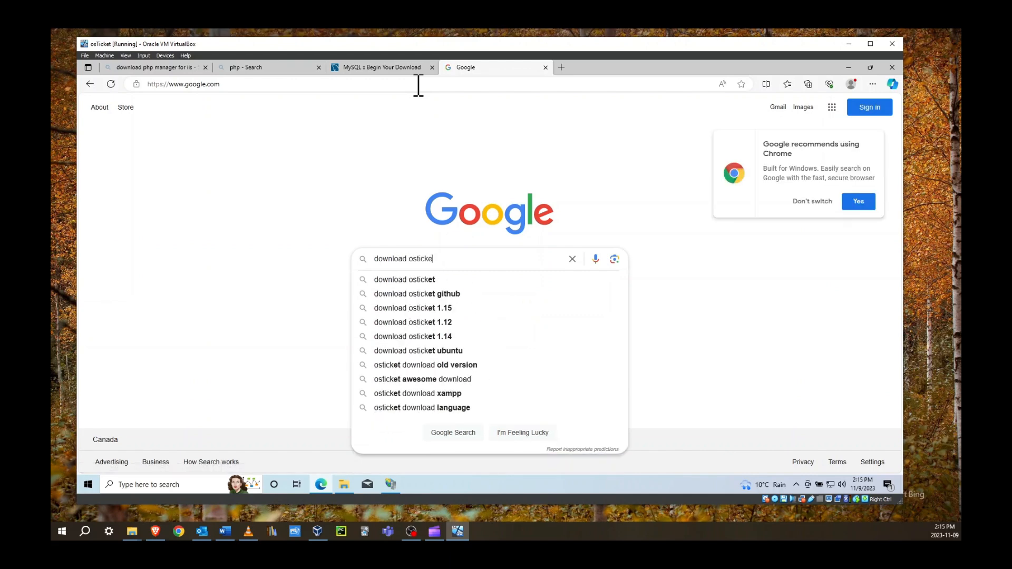
text(t)
key(Return)
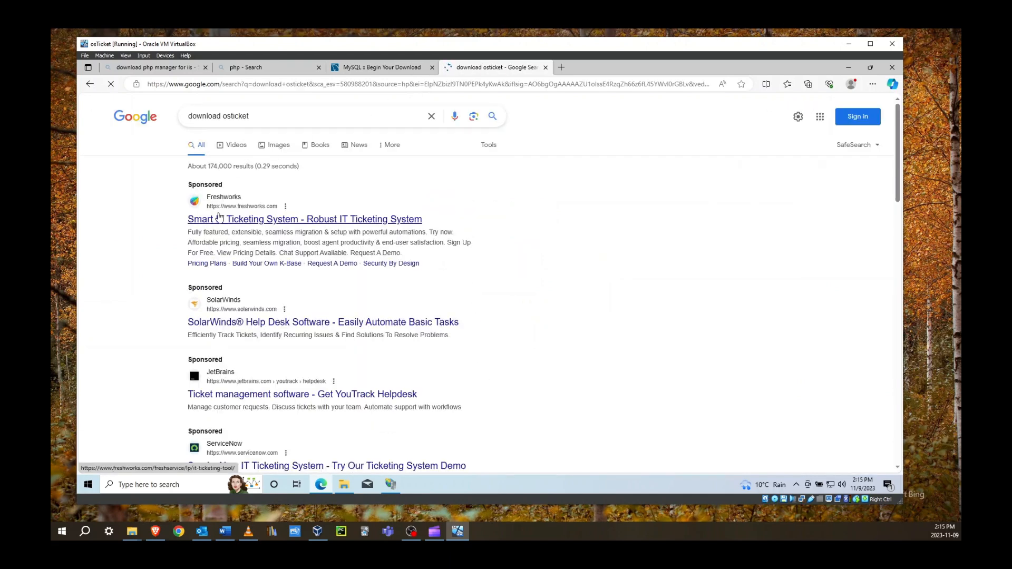
scroll(279, 288, down, 4)
scroll(278, 289, down, 2)
click(245, 185)
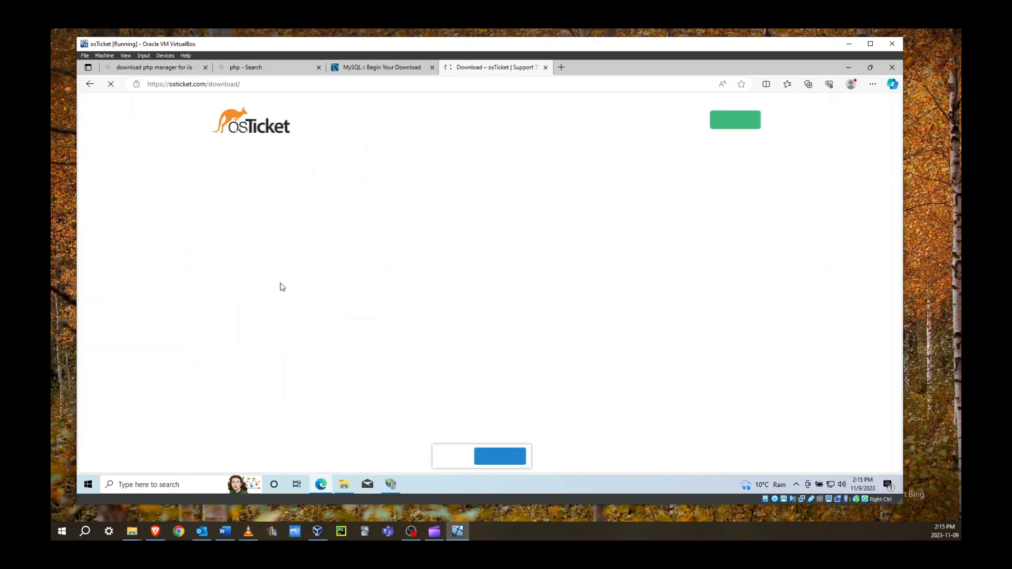
Choose osTicket Core v1.18.1, add the English (Great Britain) language pack, and advance to Plugins
scroll(259, 239, down, 4)
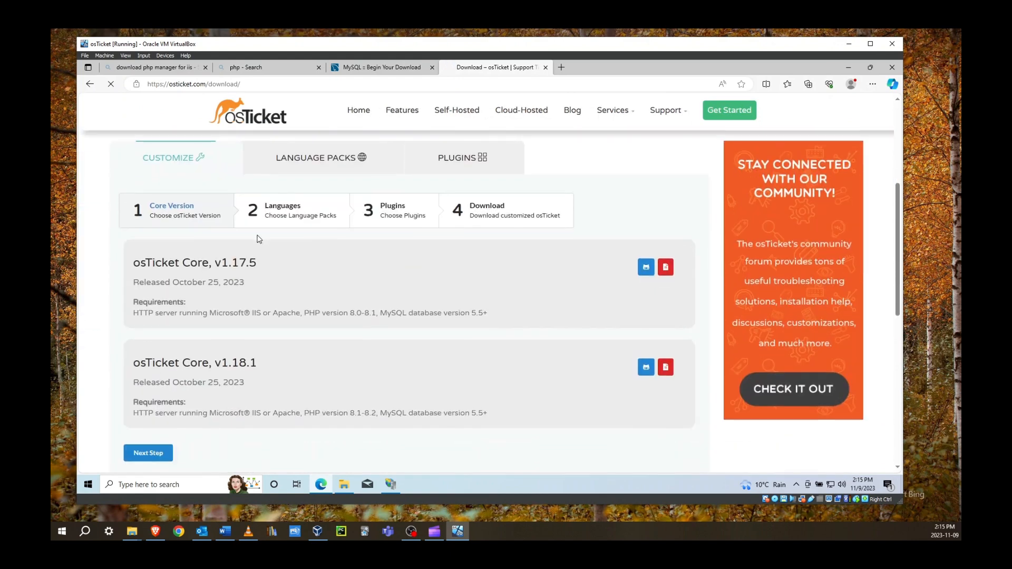
scroll(259, 239, down, 1)
click(279, 316)
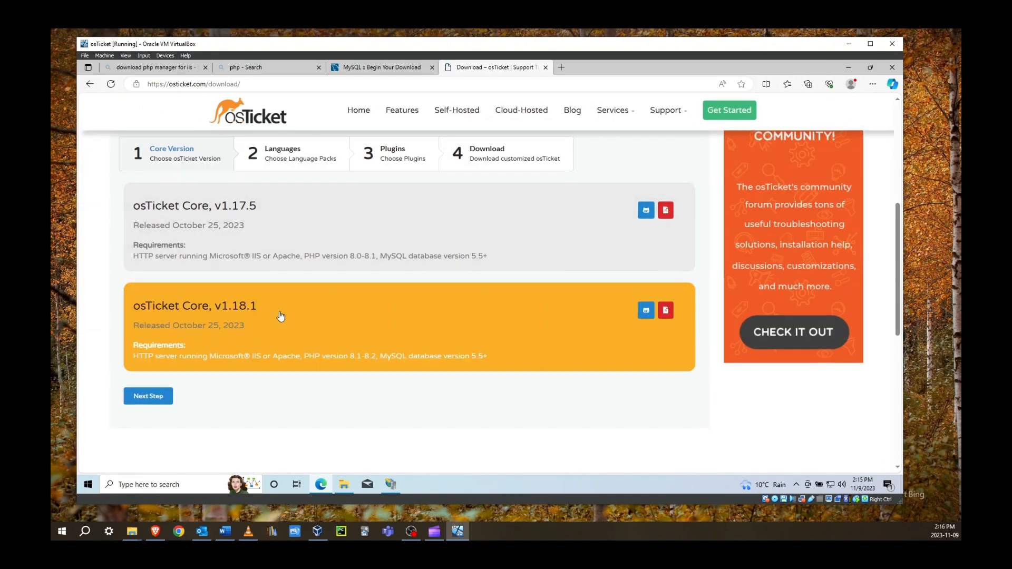
click(148, 396)
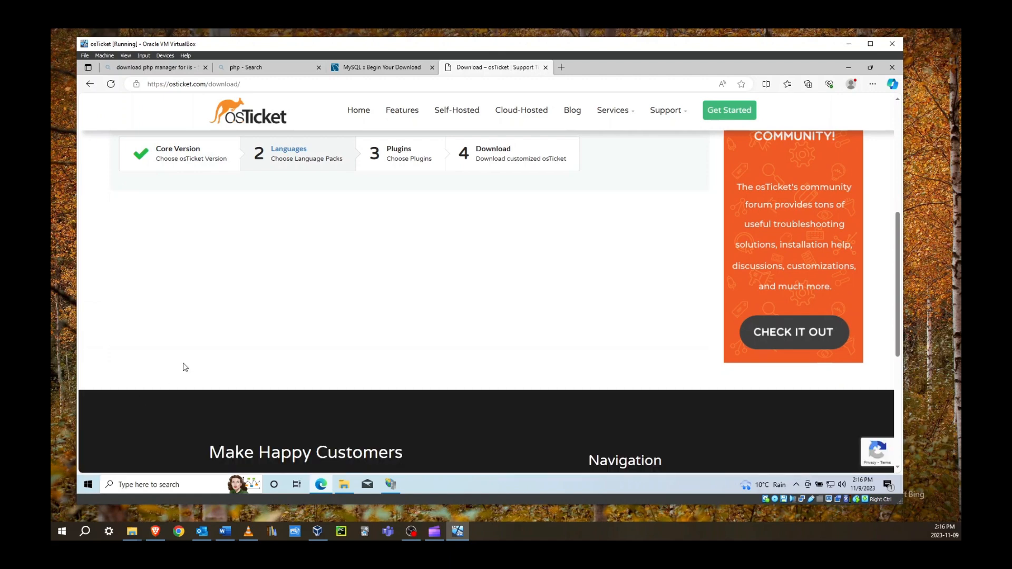
scroll(218, 324, down, 3)
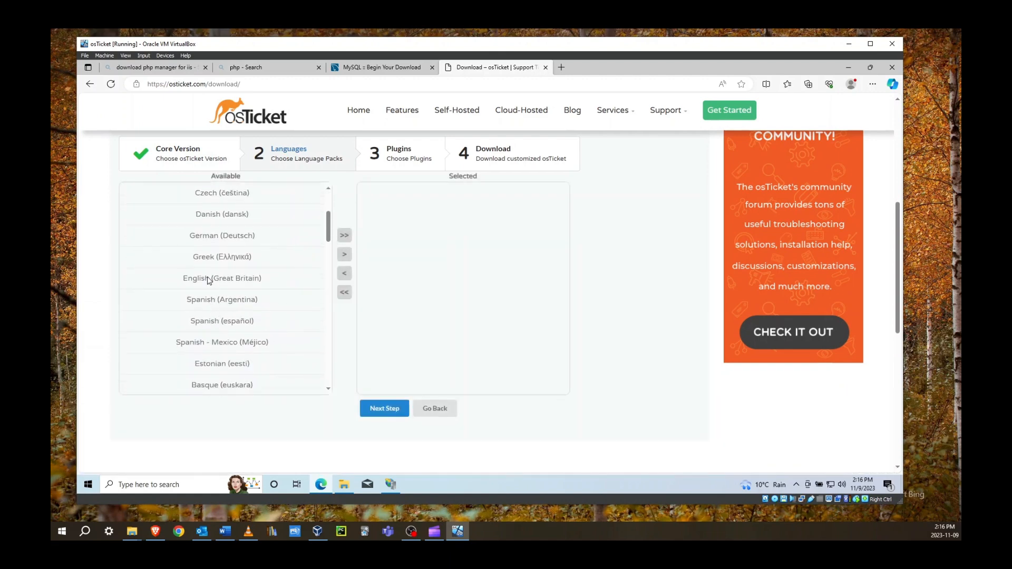
click(209, 280)
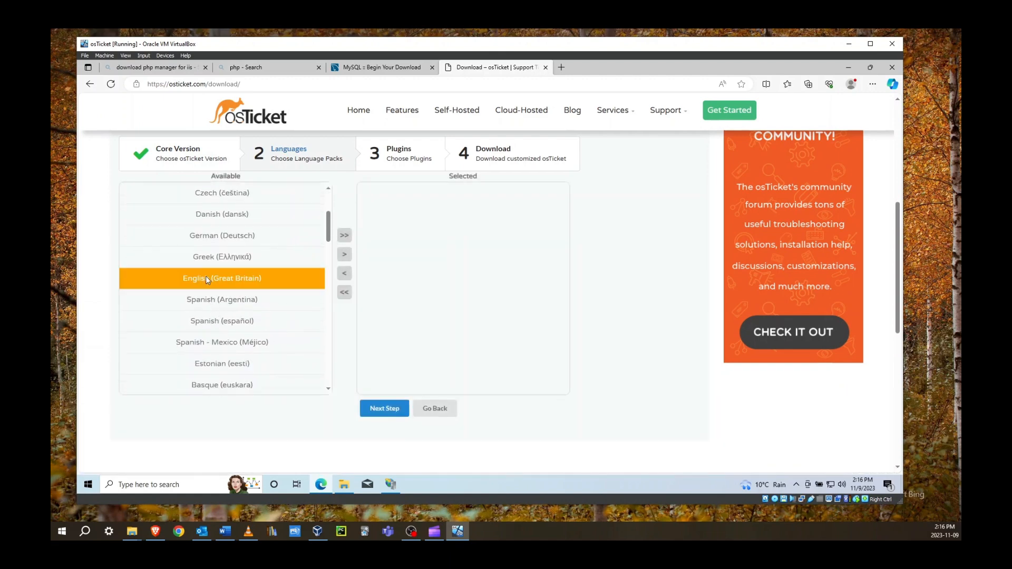
click(344, 256)
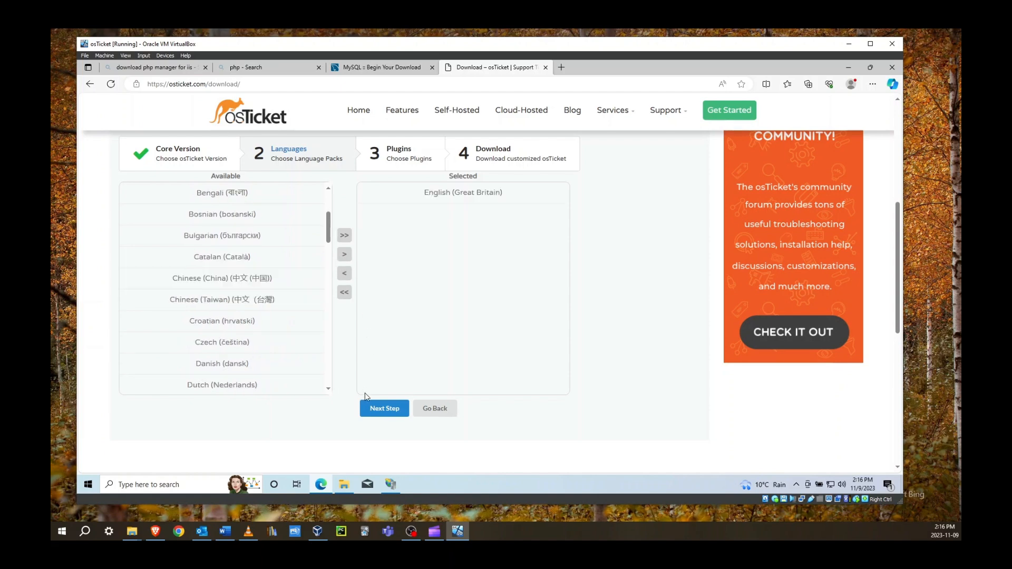
click(392, 409)
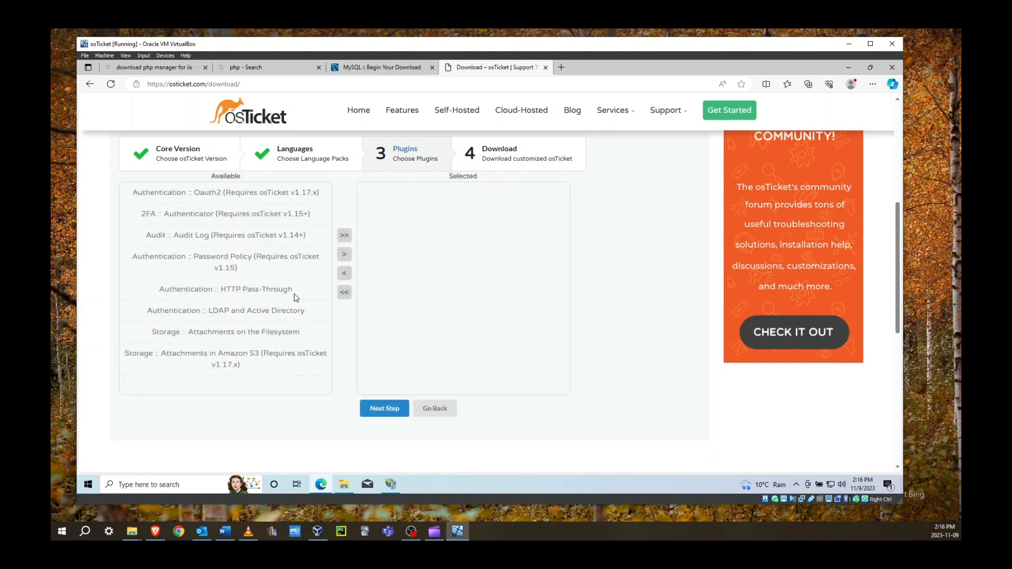
Skip plugins and the mailing-list signup so the 48.5 MB osTicket zip downloads, then view Downloads
click(392, 412)
scroll(467, 274, down, 1)
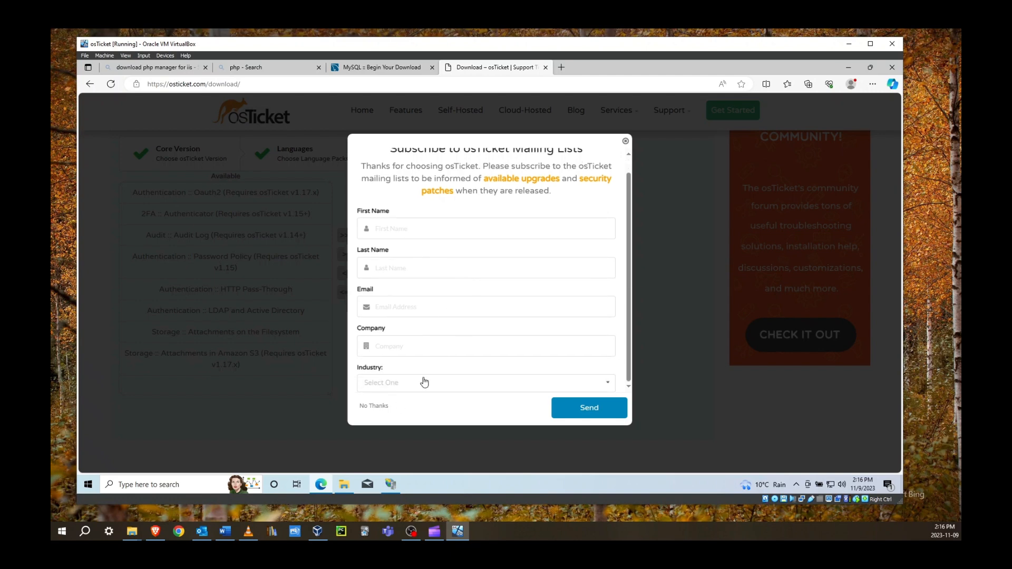
click(380, 406)
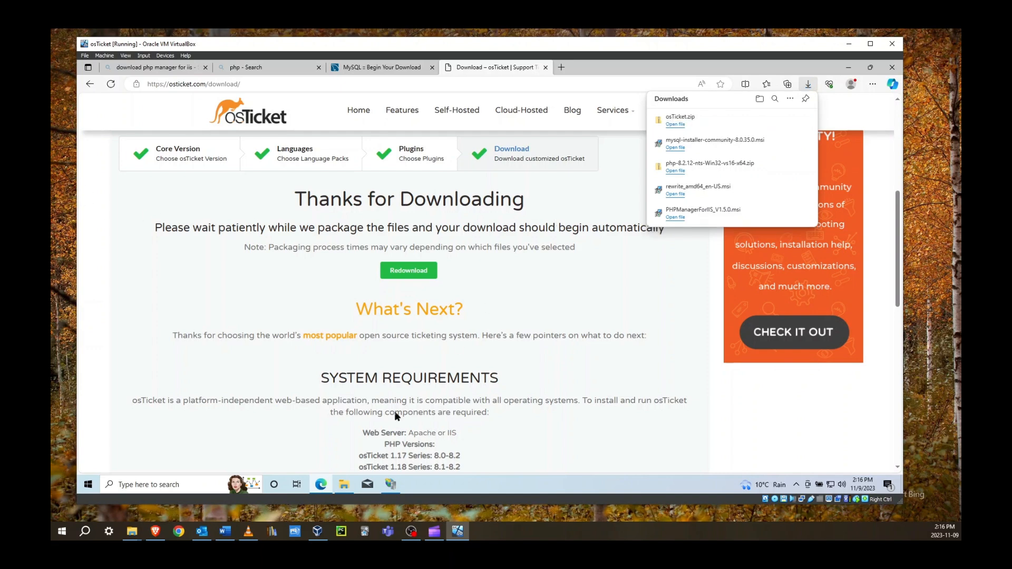
click(346, 478)
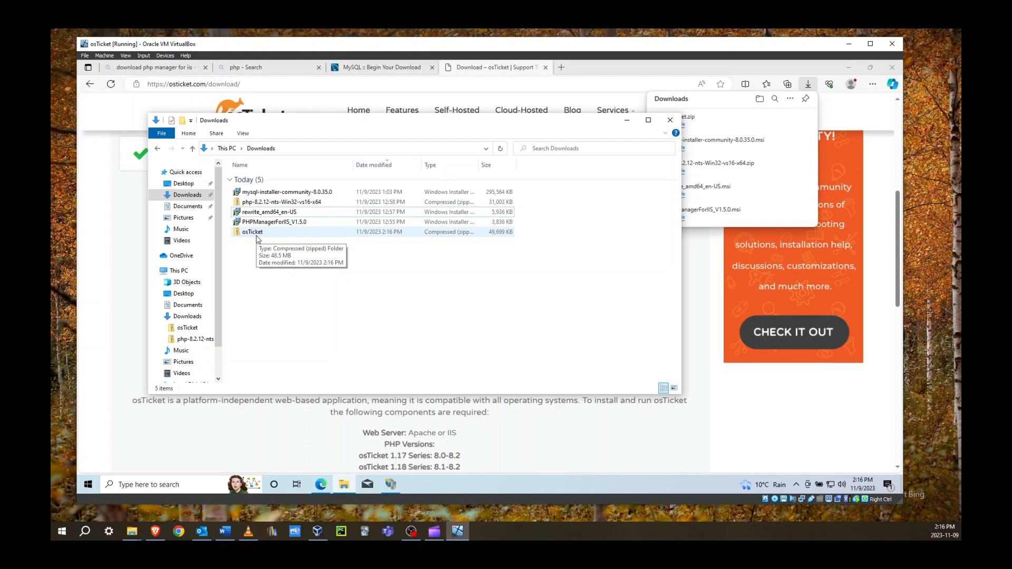
Open the osTicket zip, browse into osTicket-v1.18.1's upload folder, and start Extract all
double_click(256, 232)
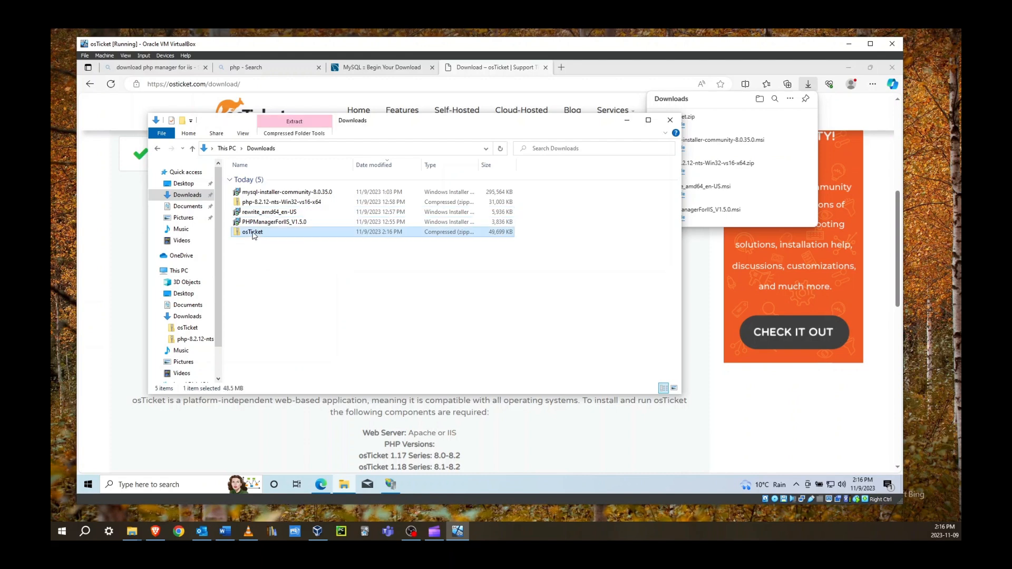
click(260, 191)
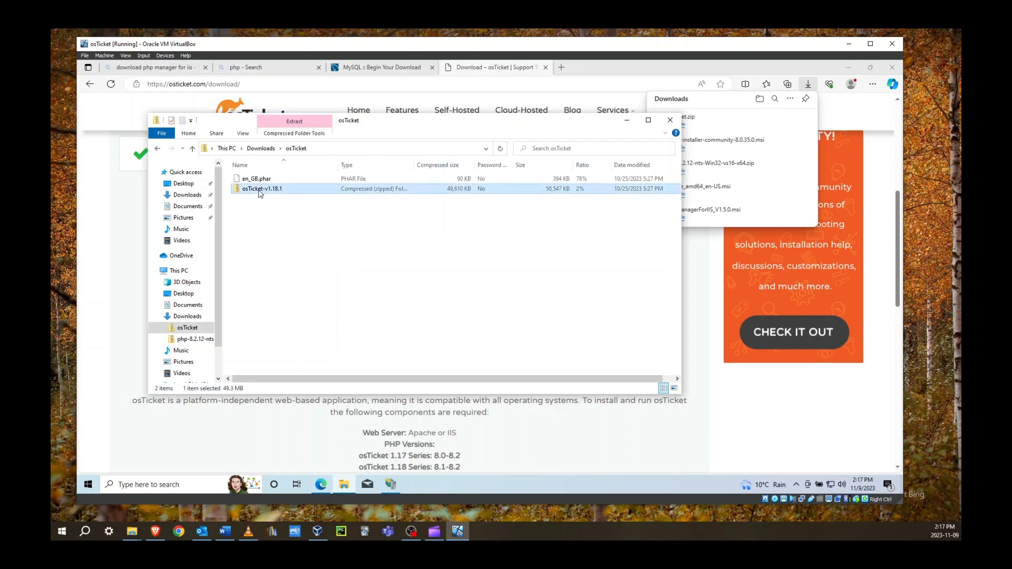
double_click(257, 191)
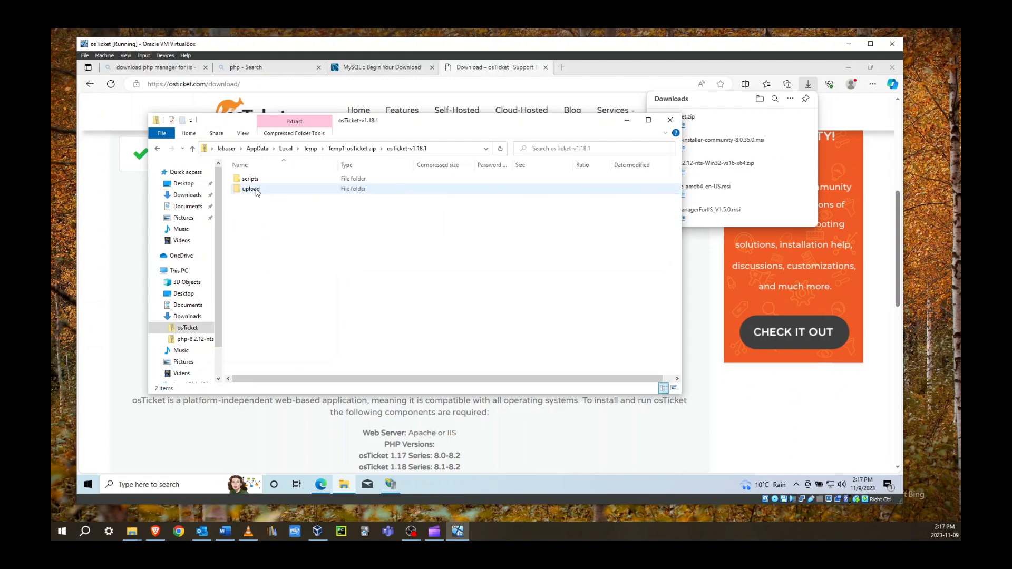
click(256, 191)
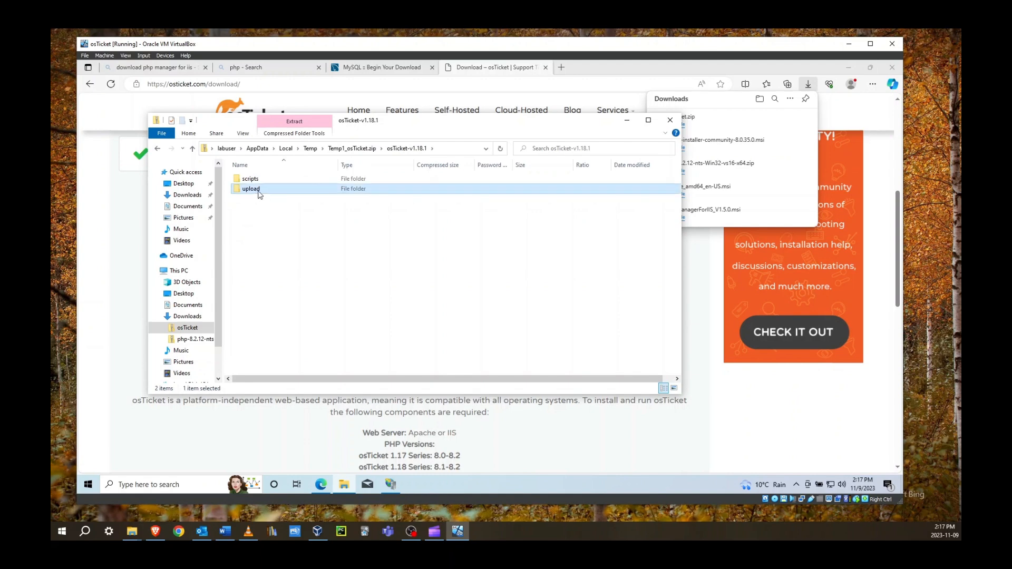
right_click(262, 194)
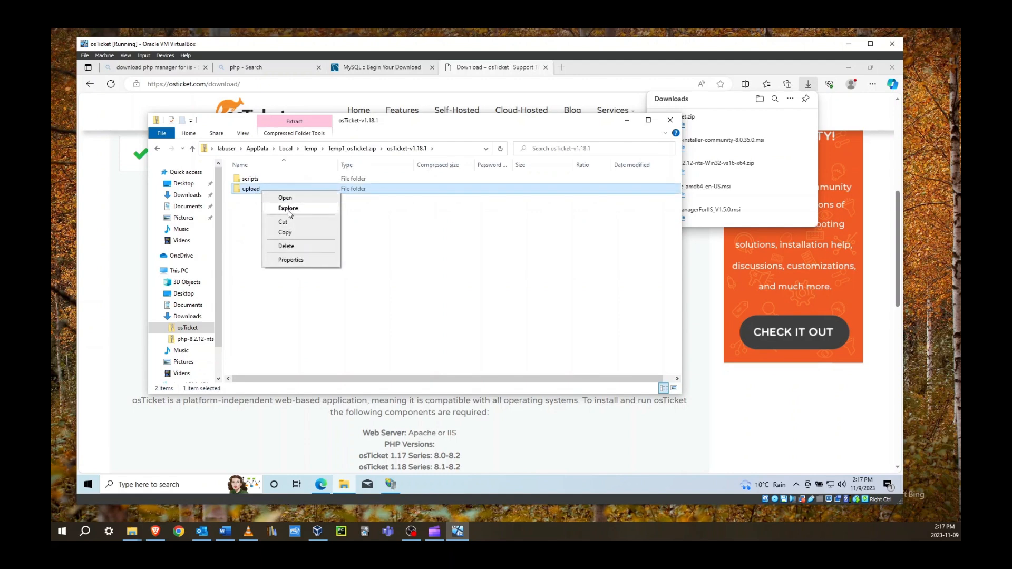
double_click(248, 195)
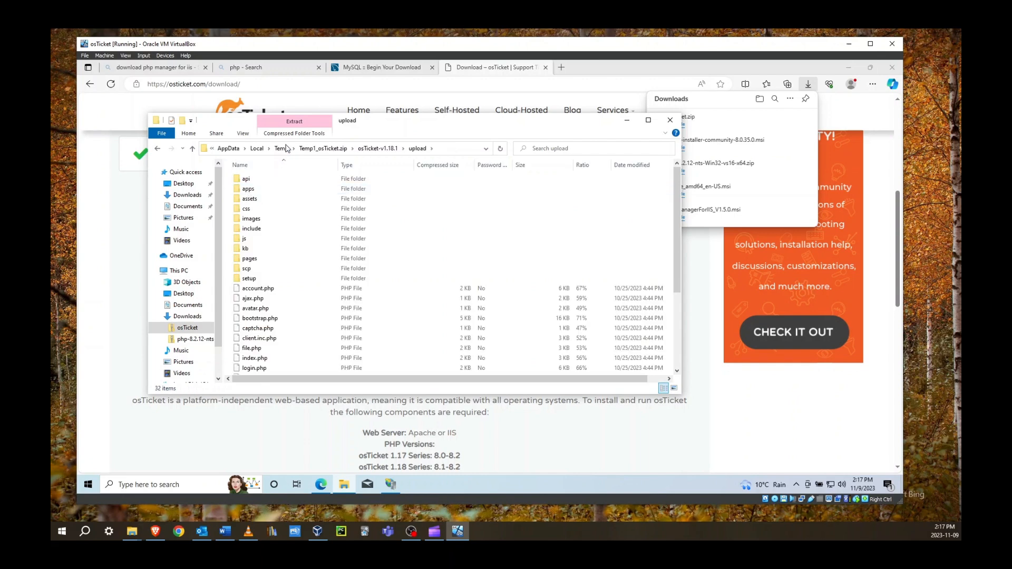
click(295, 121)
click(297, 158)
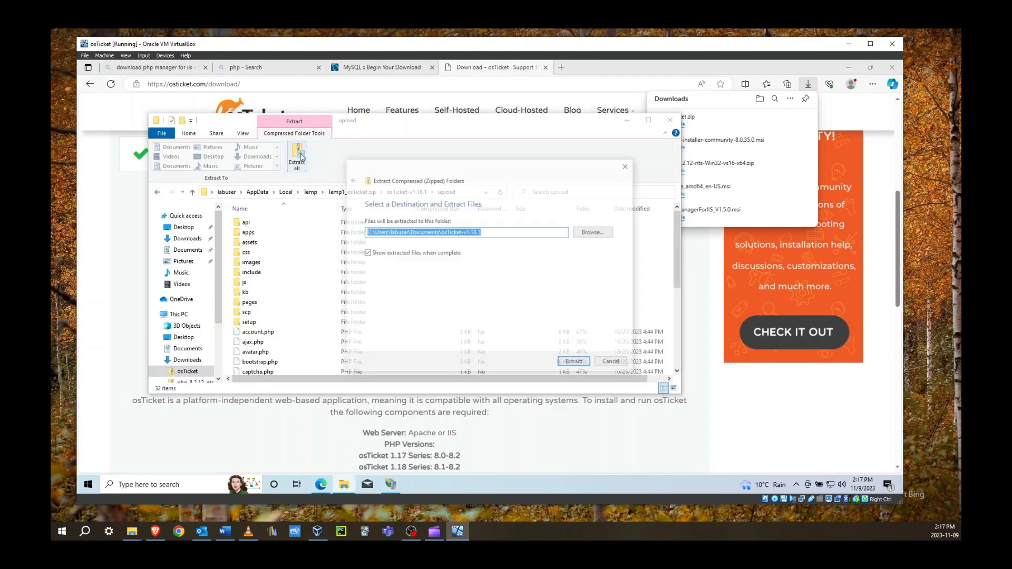
Extract into C:\inetpub\wwwroot, granting administrator permission for all items
click(599, 233)
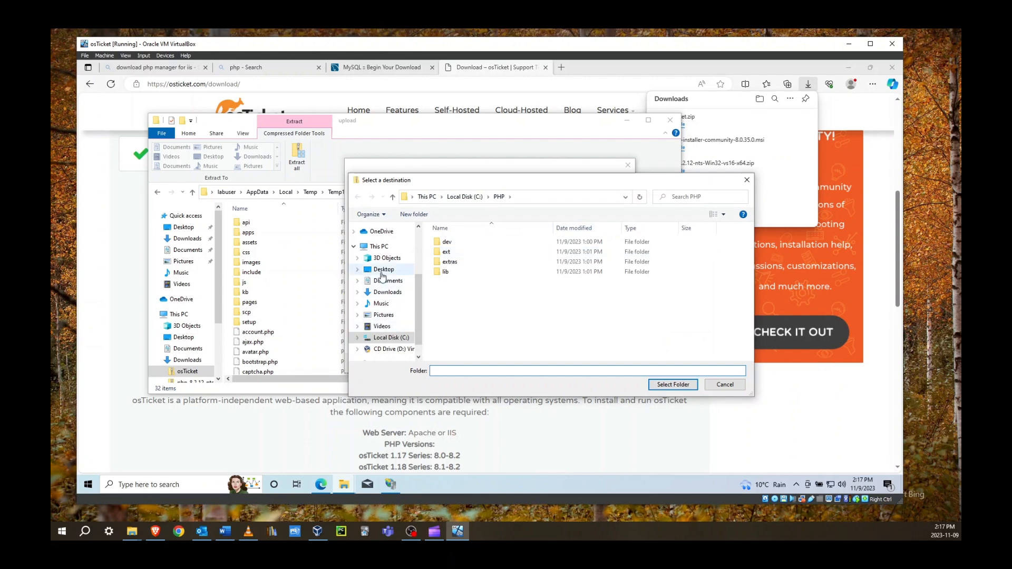
scroll(382, 276, down, 1)
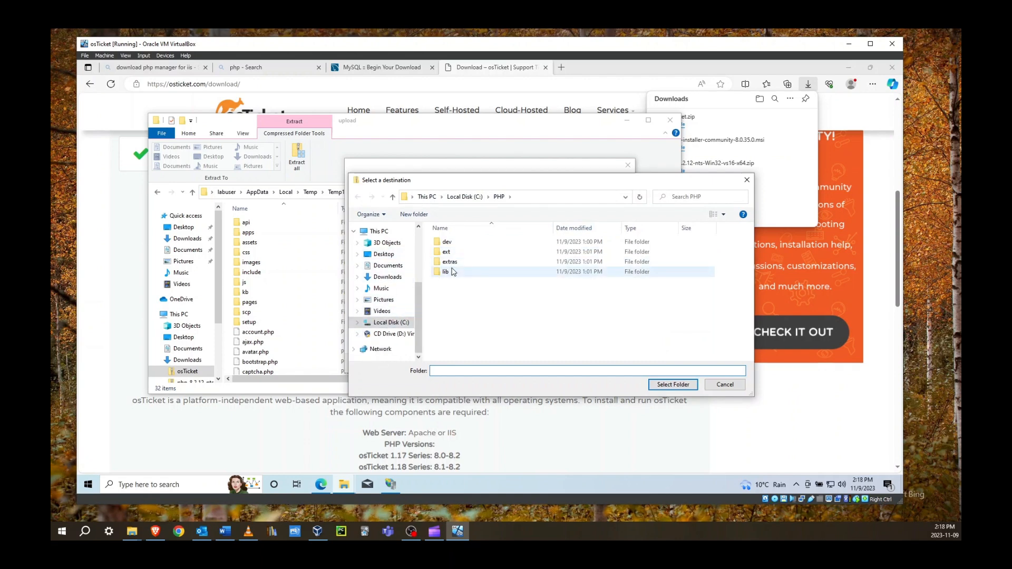
click(465, 197)
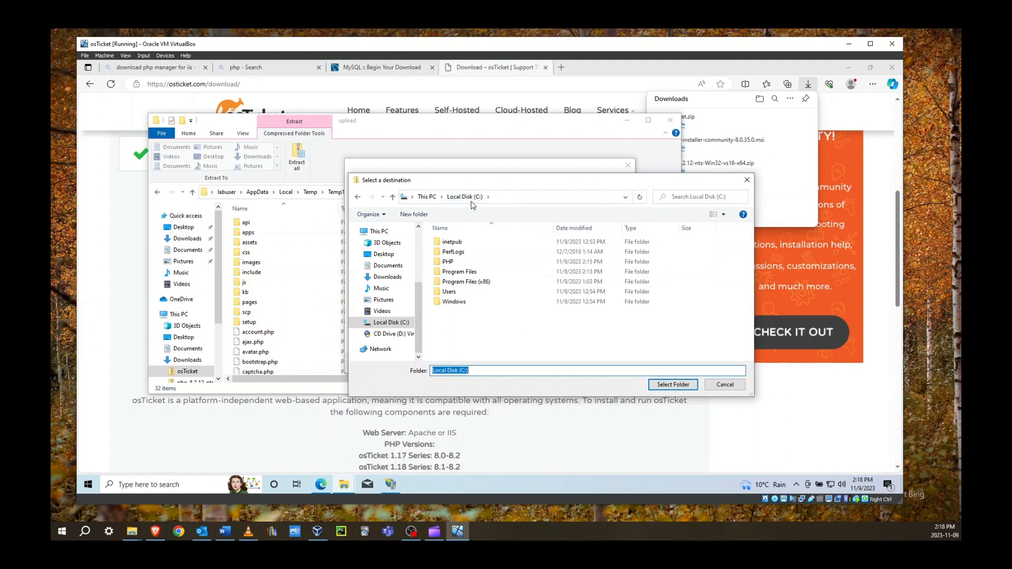
double_click(451, 244)
double_click(447, 283)
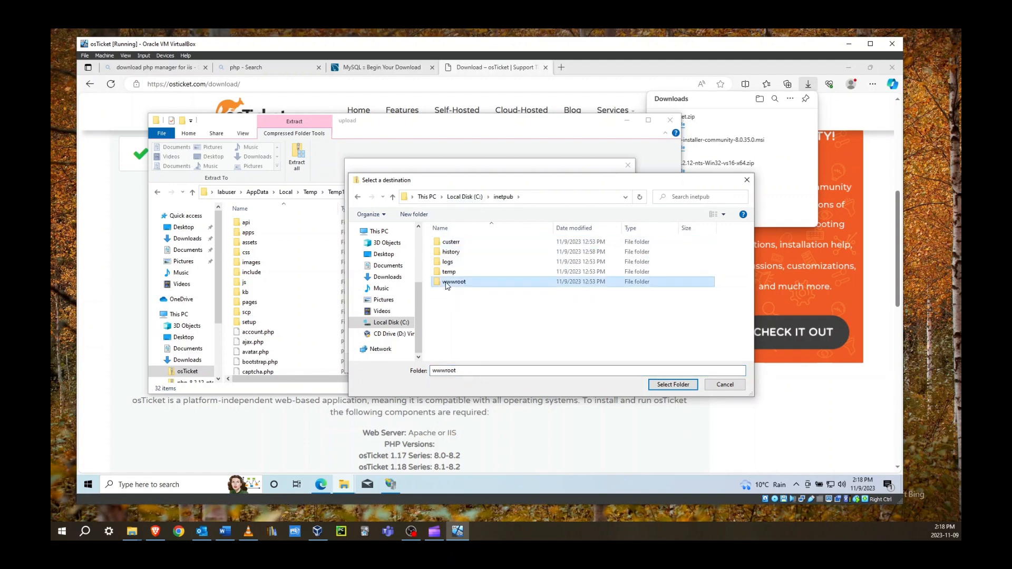
click(672, 384)
click(574, 367)
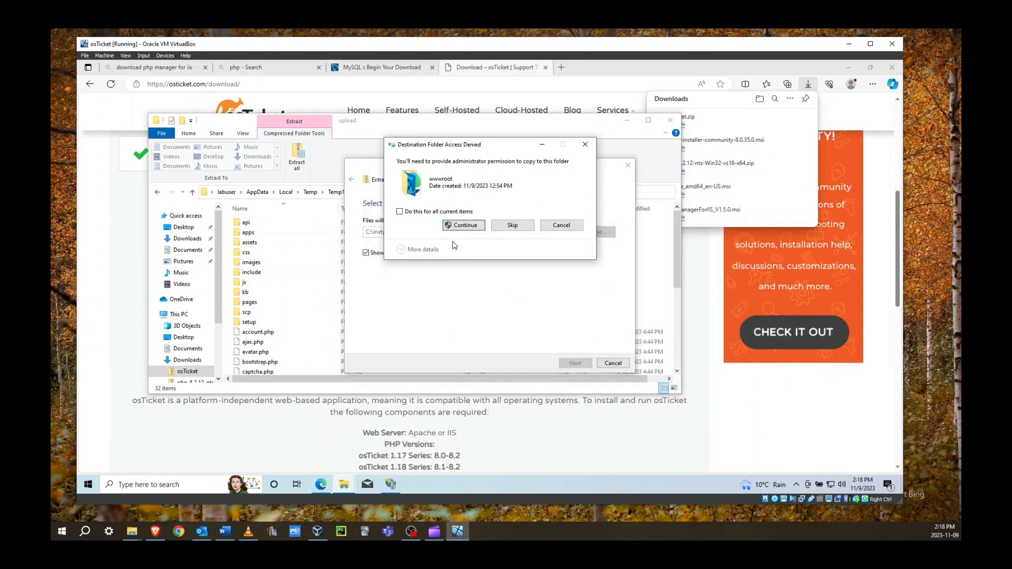
click(441, 212)
click(461, 226)
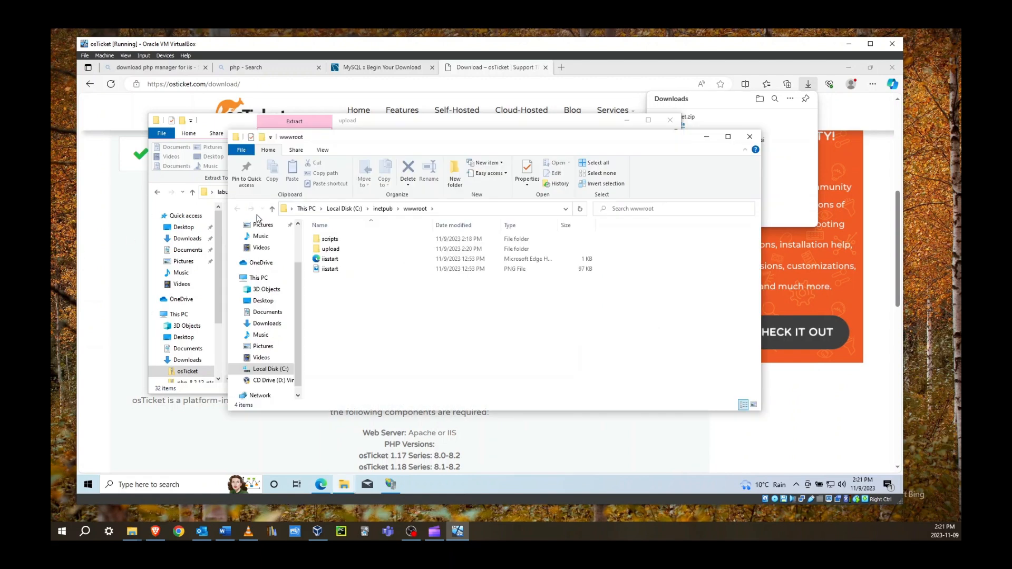
Rename the upload folder in wwwroot to 'osTicket', approving the administrator prompt
click(330, 253)
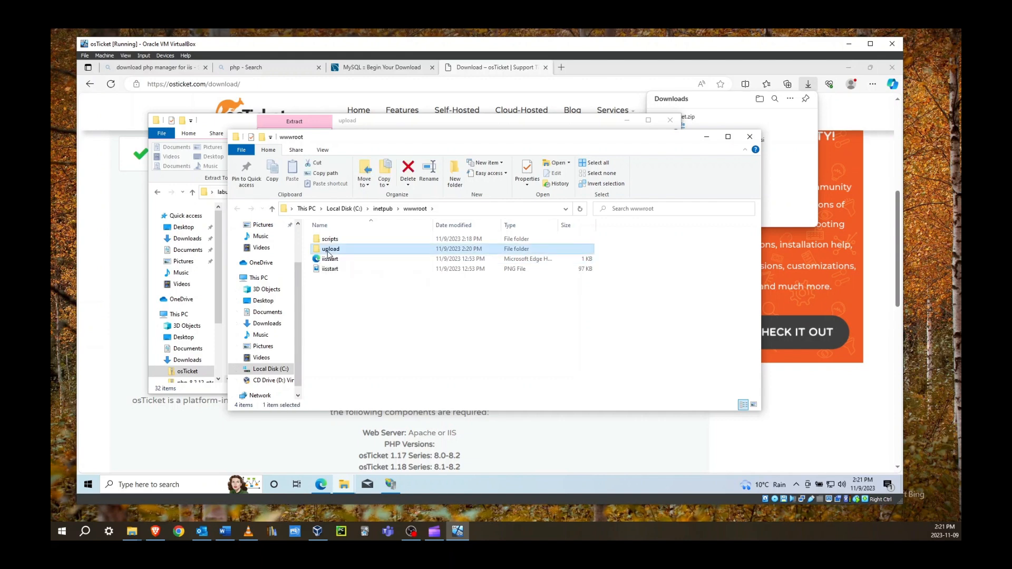
click(328, 252)
text(osTicke)
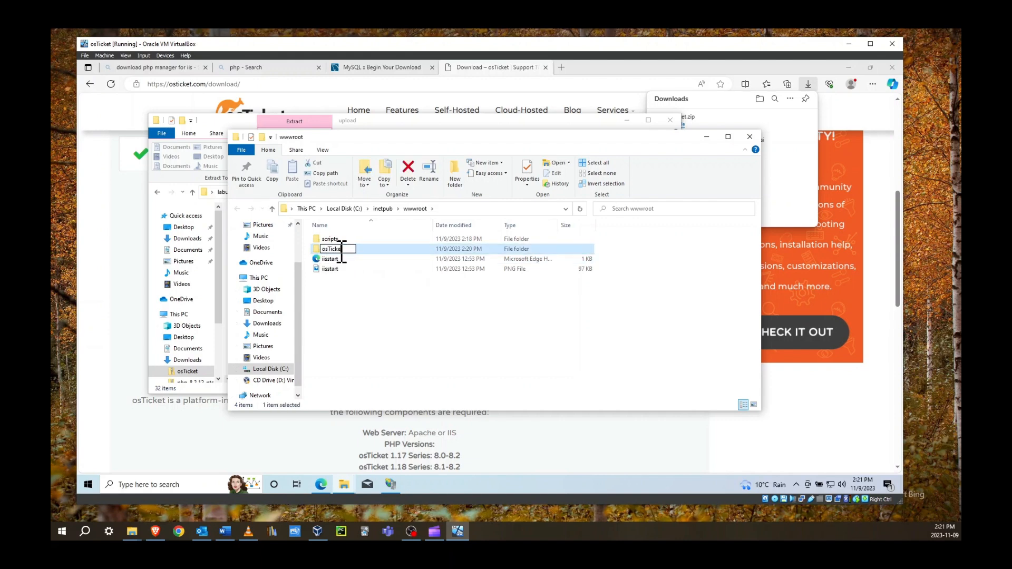
text(t)
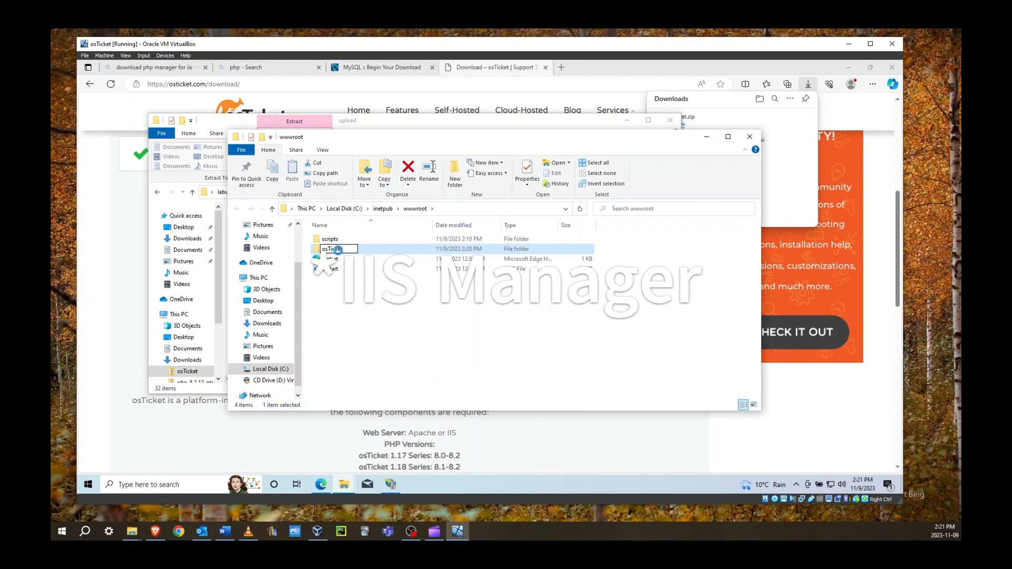
key(Return)
click(471, 311)
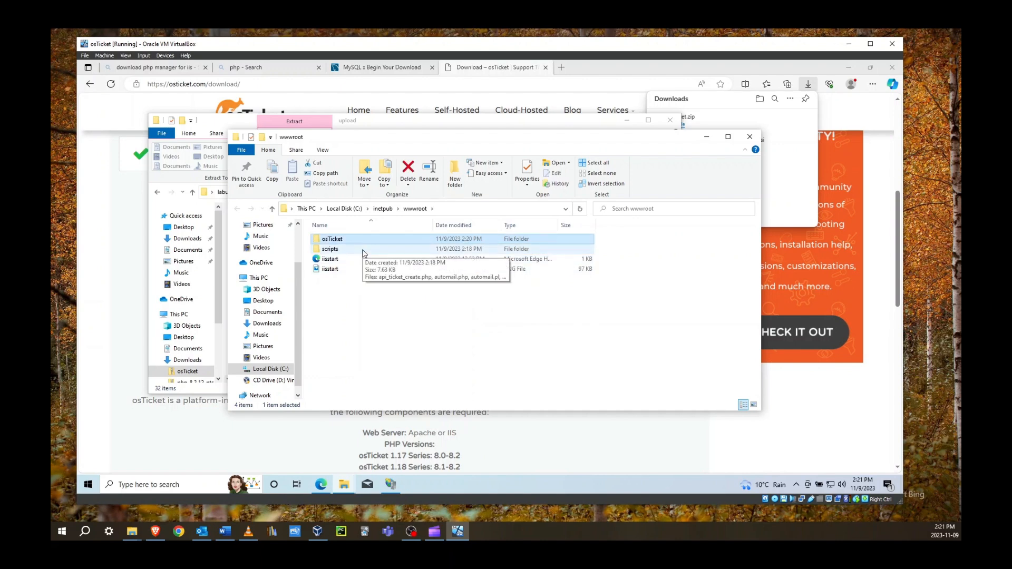
Close IIS Manager and reopen it with administrator rights via an 'iis' search
click(390, 485)
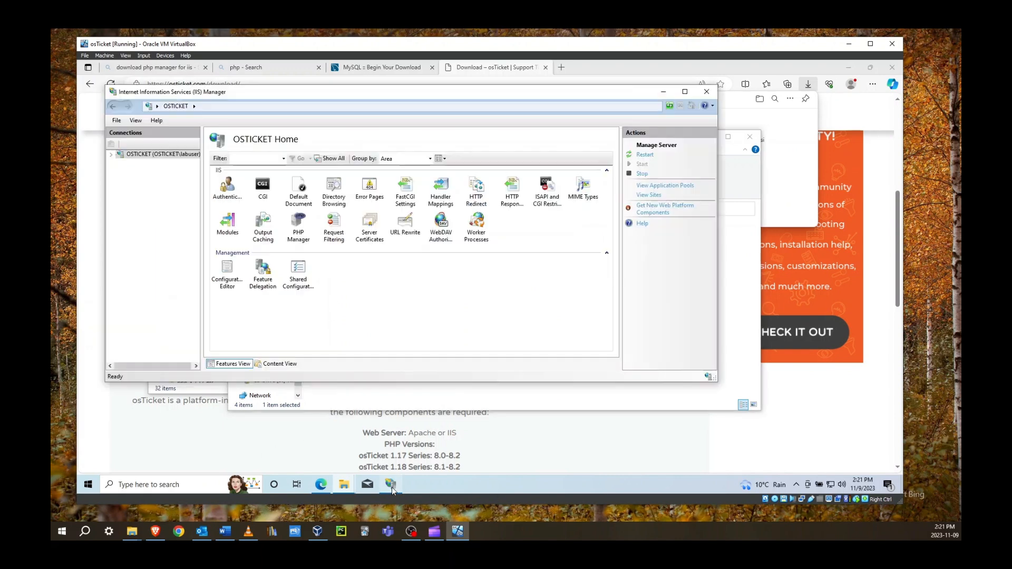
click(707, 92)
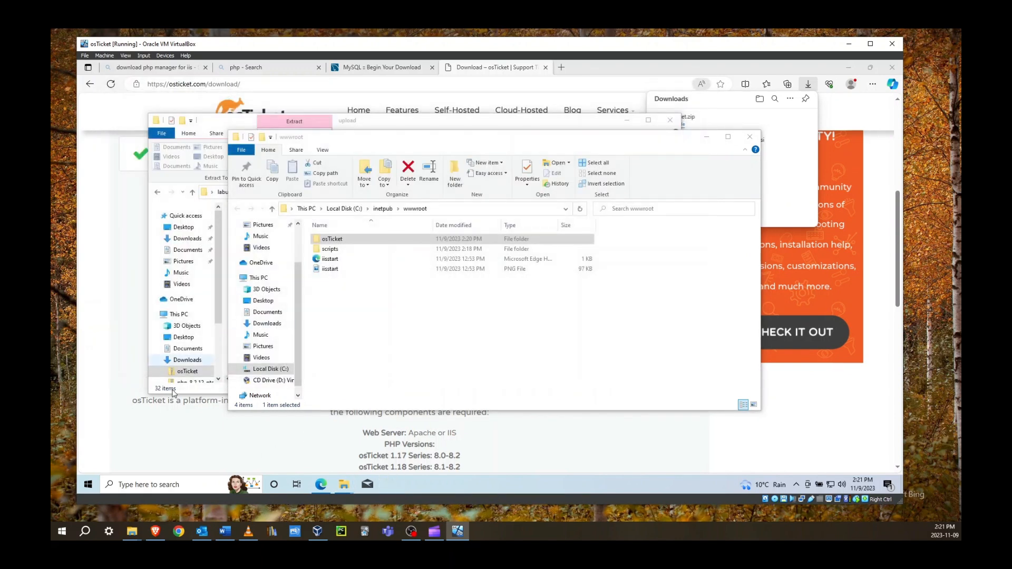
click(157, 484)
text(iis)
click(305, 316)
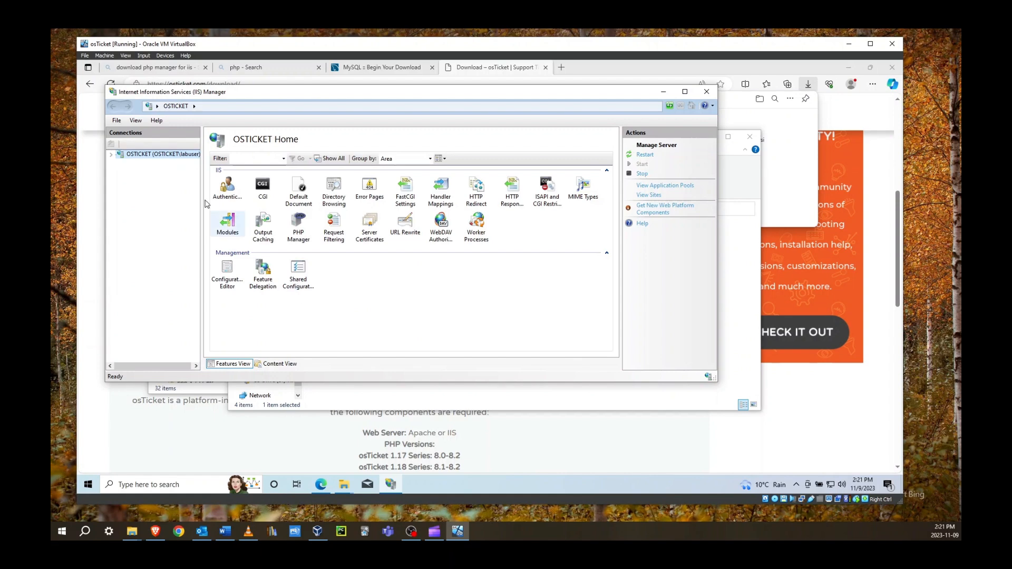
Expand OSTICKET > Sites > Default Web Site, select osTicket, and browse it on *:80 (http)
click(112, 154)
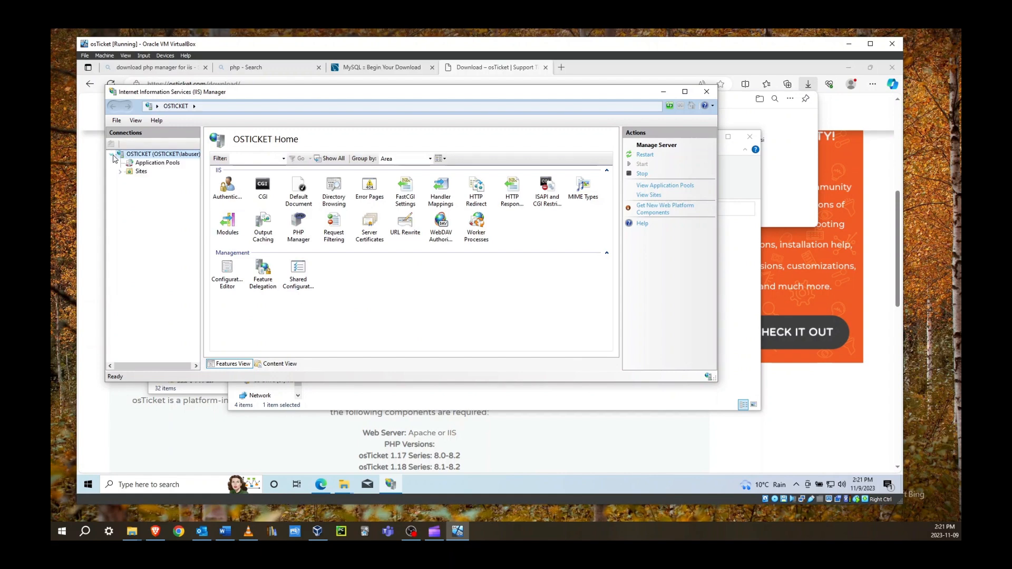
click(120, 171)
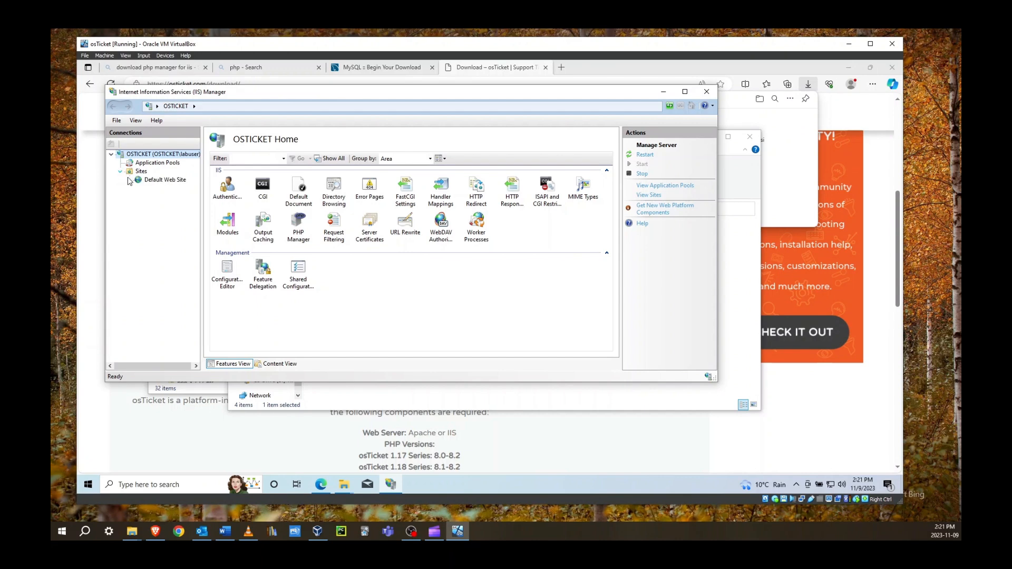
click(129, 180)
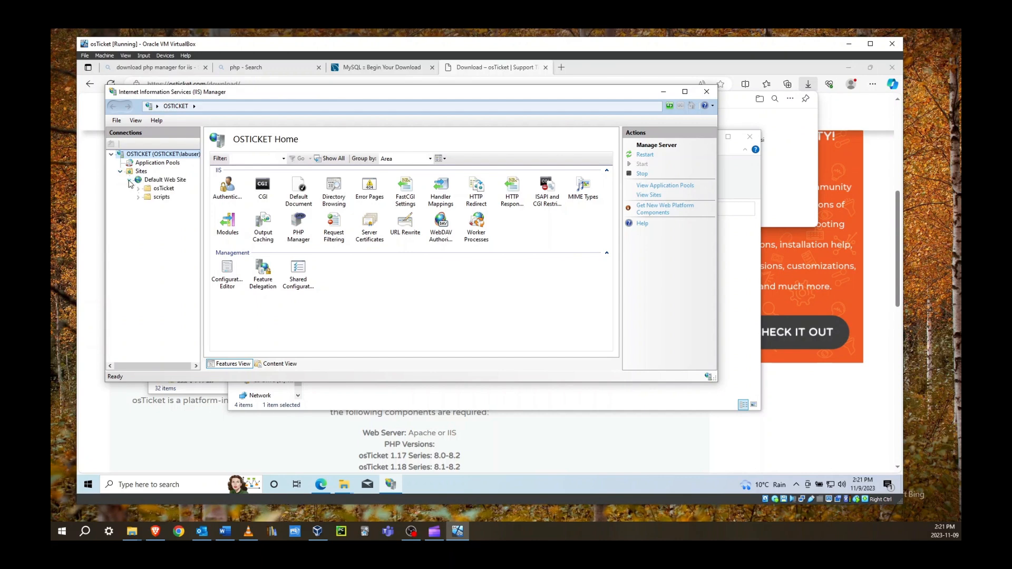
click(163, 188)
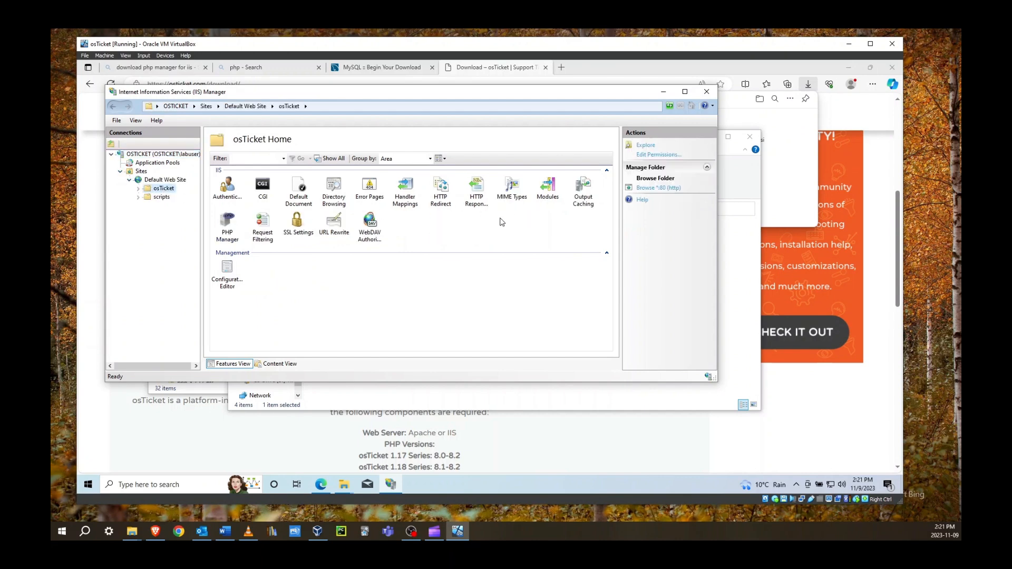
click(650, 189)
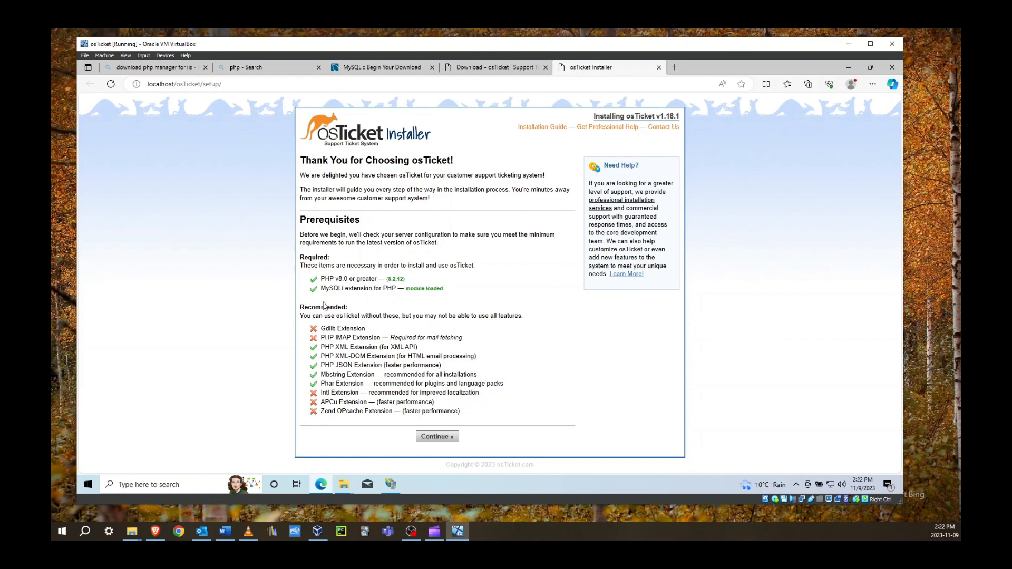
Open the osTicket site's PHP Manager and its list of PHP extensions
click(391, 484)
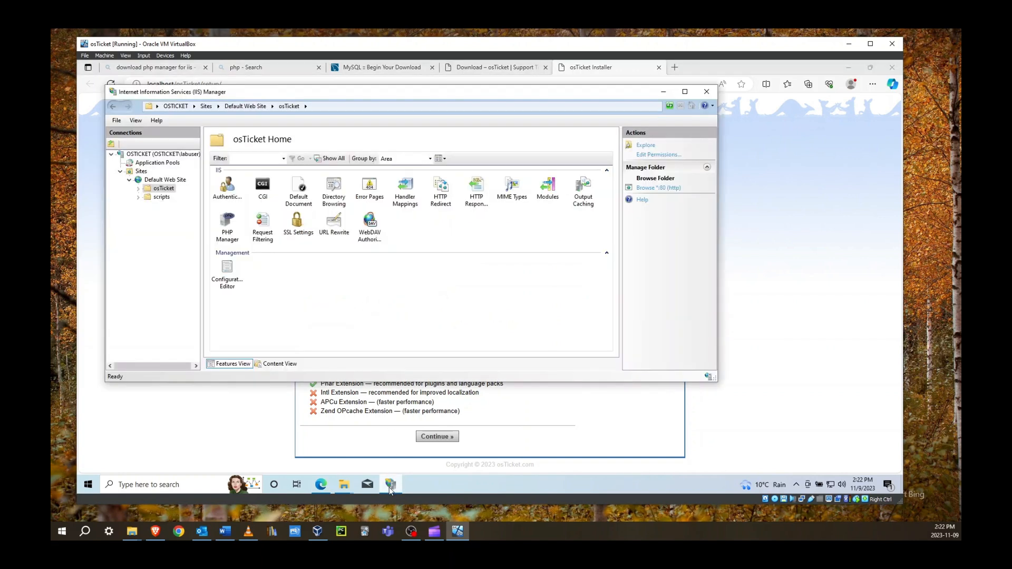
double_click(231, 238)
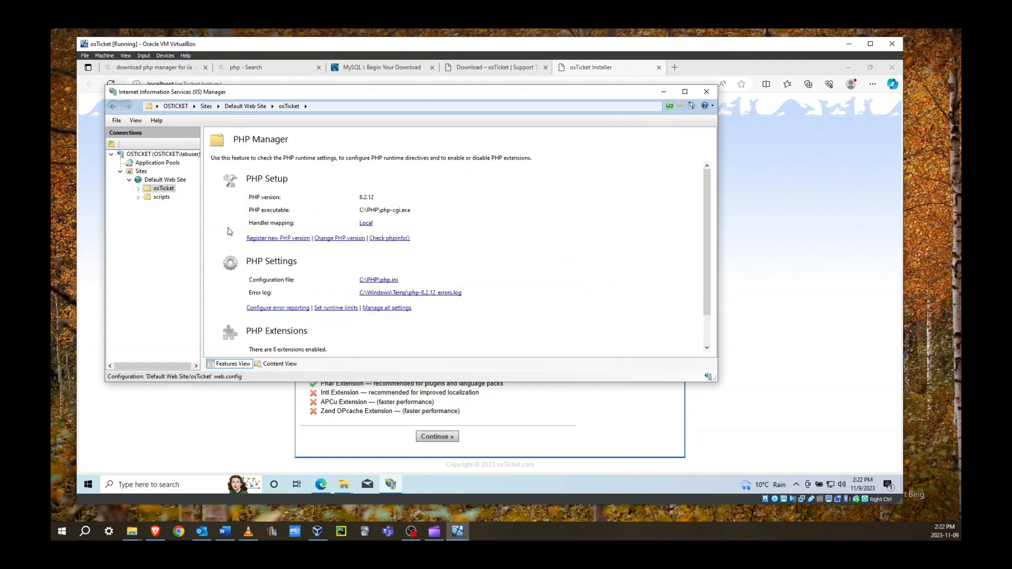
scroll(241, 254, down, 2)
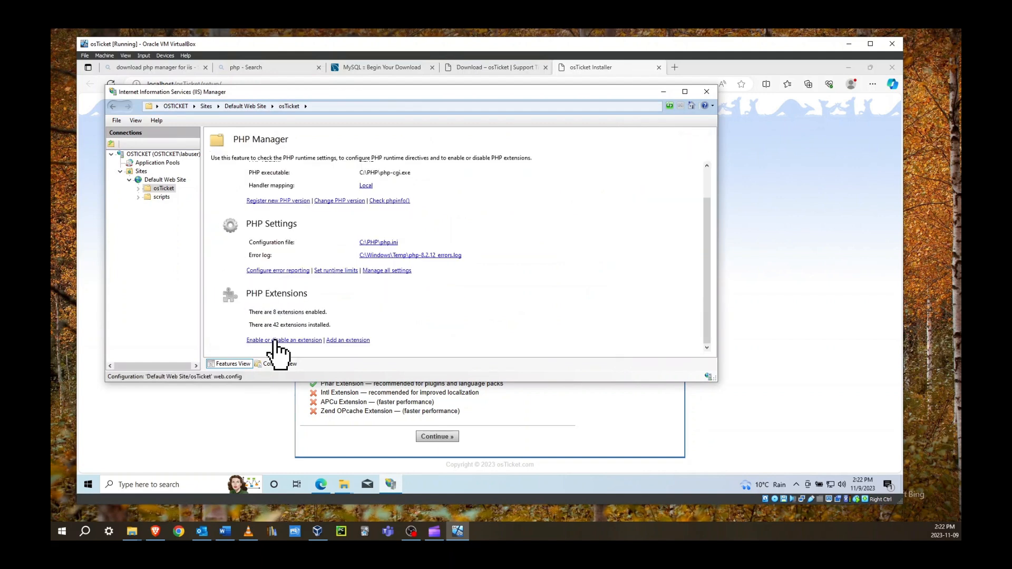
click(274, 340)
scroll(274, 258, down, 3)
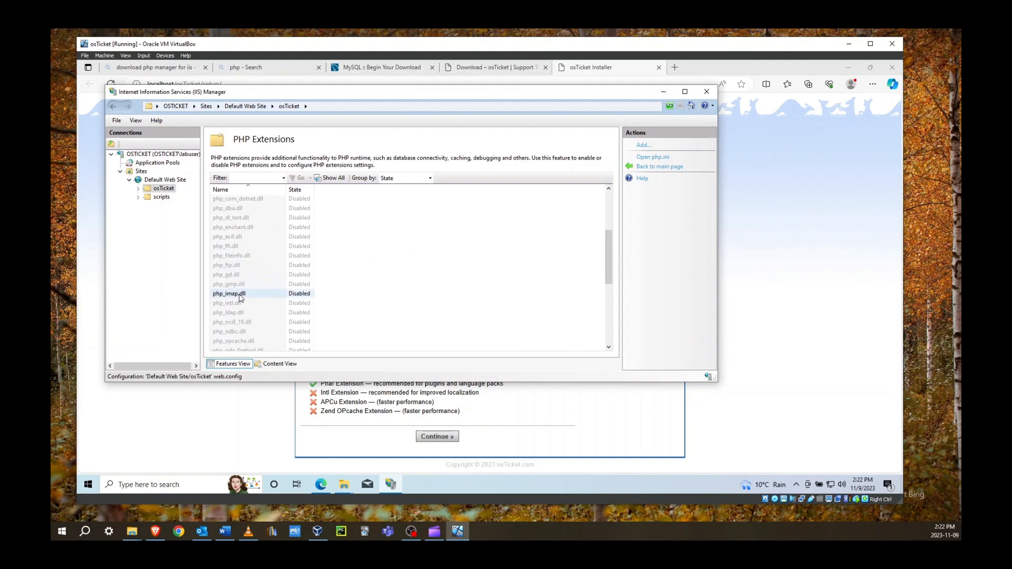
Enable the php_imap.dll, php_intl.dll and php_opcache.dll extensions
right_click(238, 298)
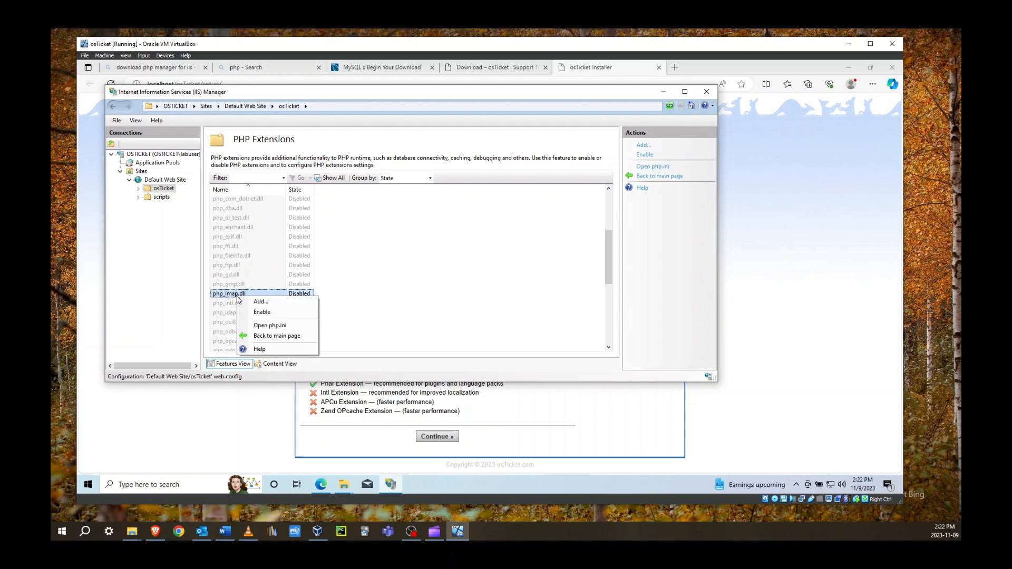
click(262, 312)
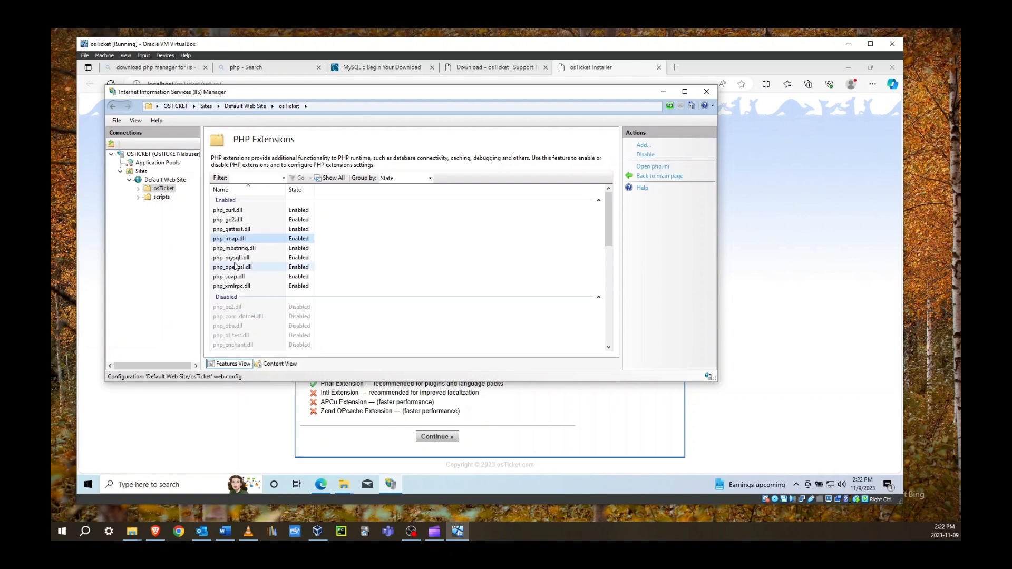
scroll(236, 266, down, 5)
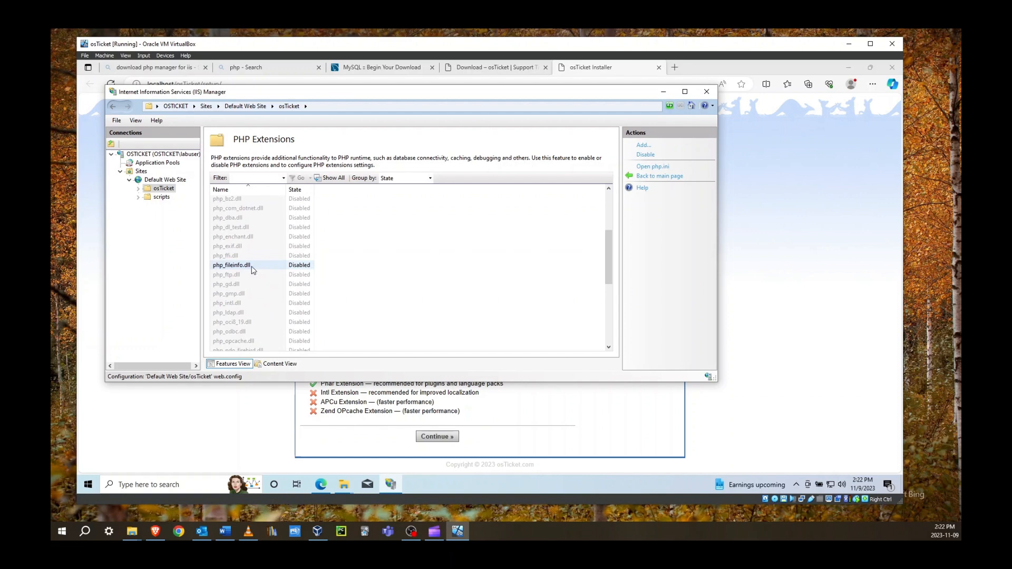
right_click(232, 305)
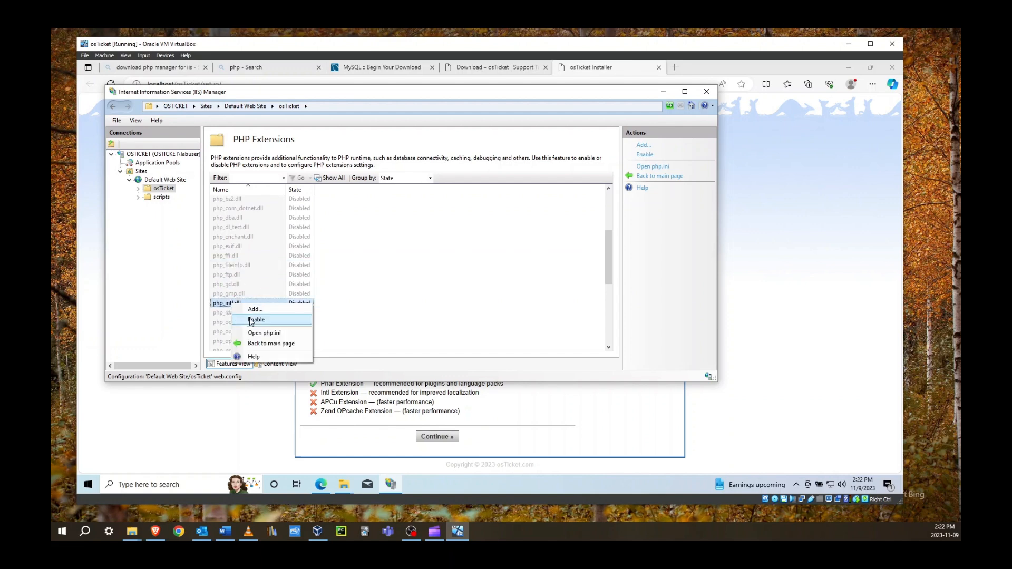
click(251, 321)
scroll(249, 317, down, 7)
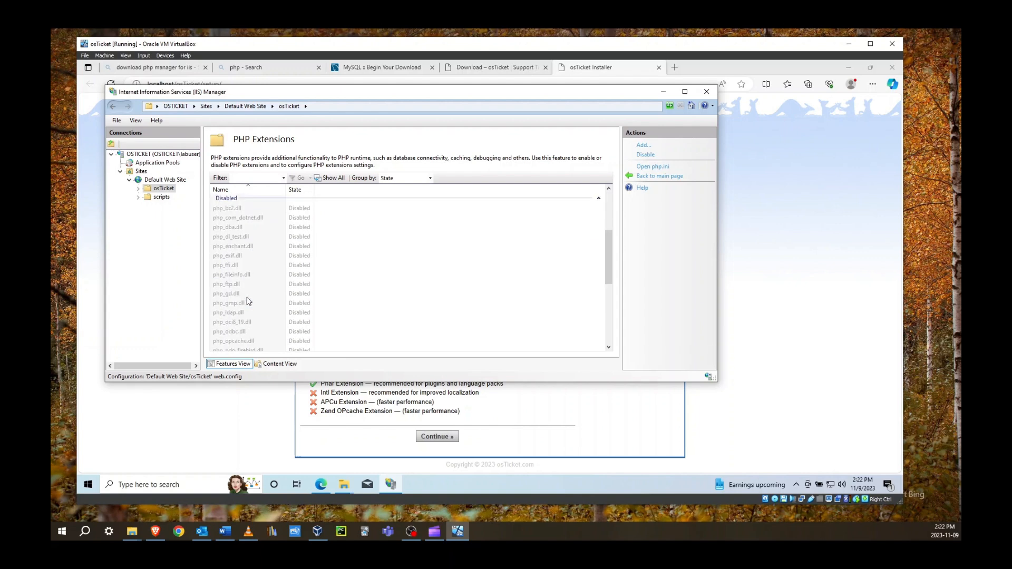
scroll(244, 316, up, 1)
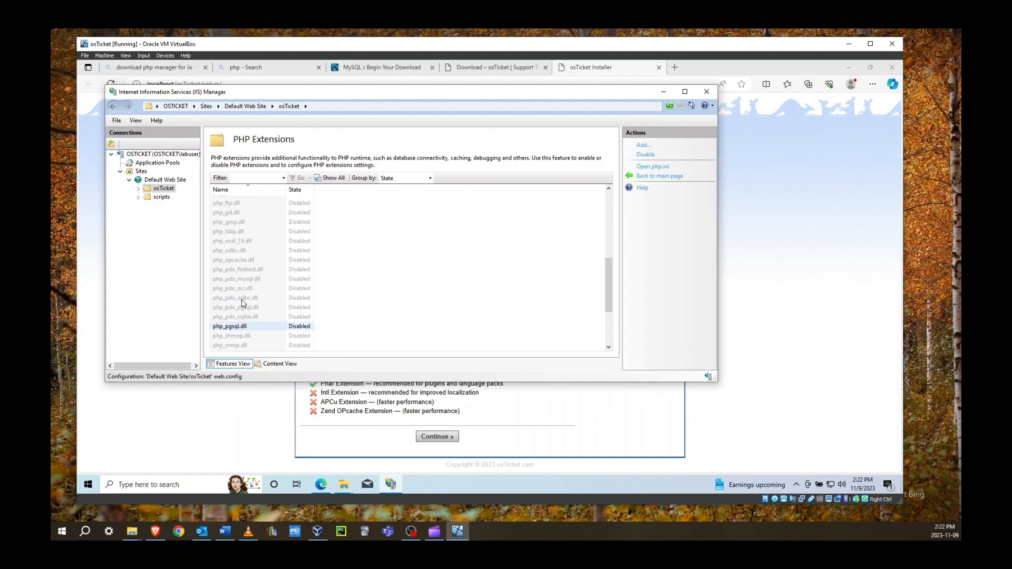
right_click(240, 260)
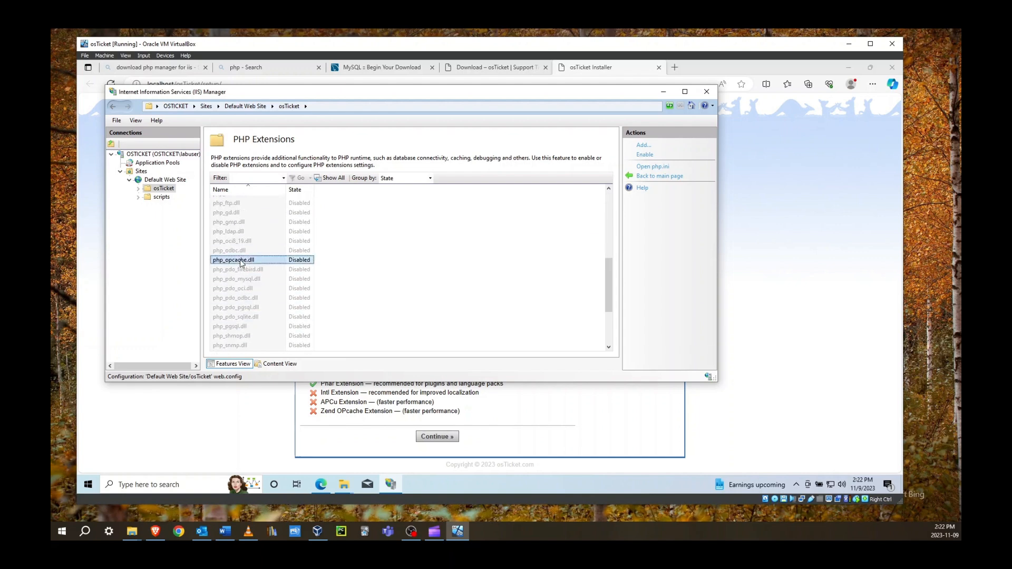
click(266, 278)
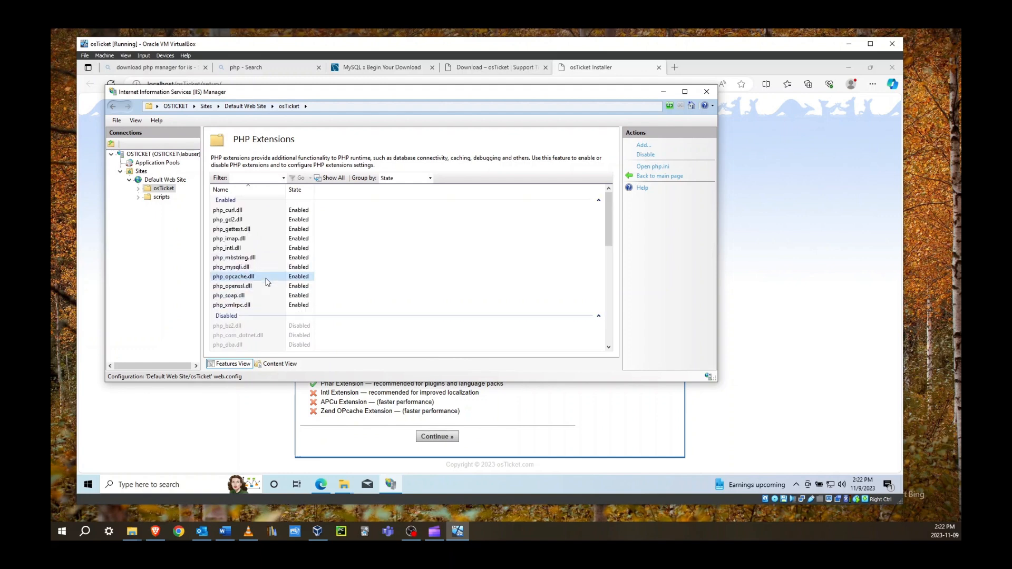
click(259, 416)
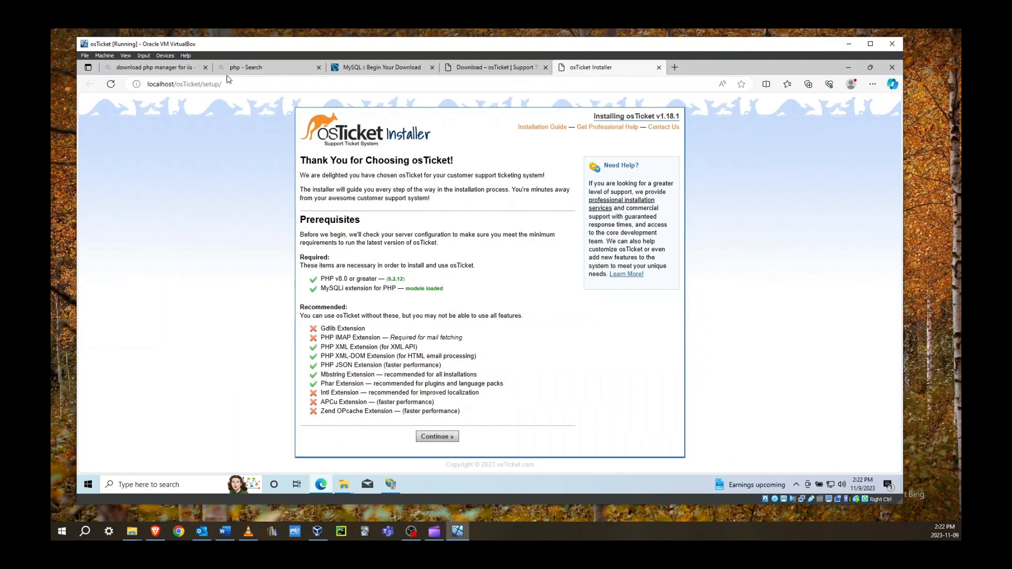
Refresh the osTicket prerequisites check and continue on to install.php
click(111, 84)
click(446, 442)
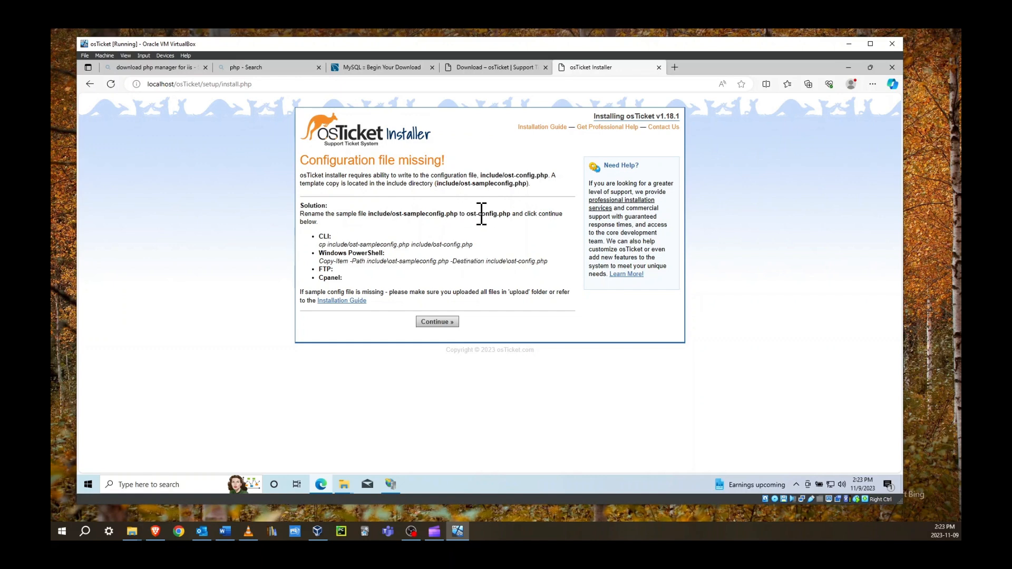
Close the upload folder window and navigate to C:\inetpub\wwwroot\osTicket\include
mouse_move(345, 483)
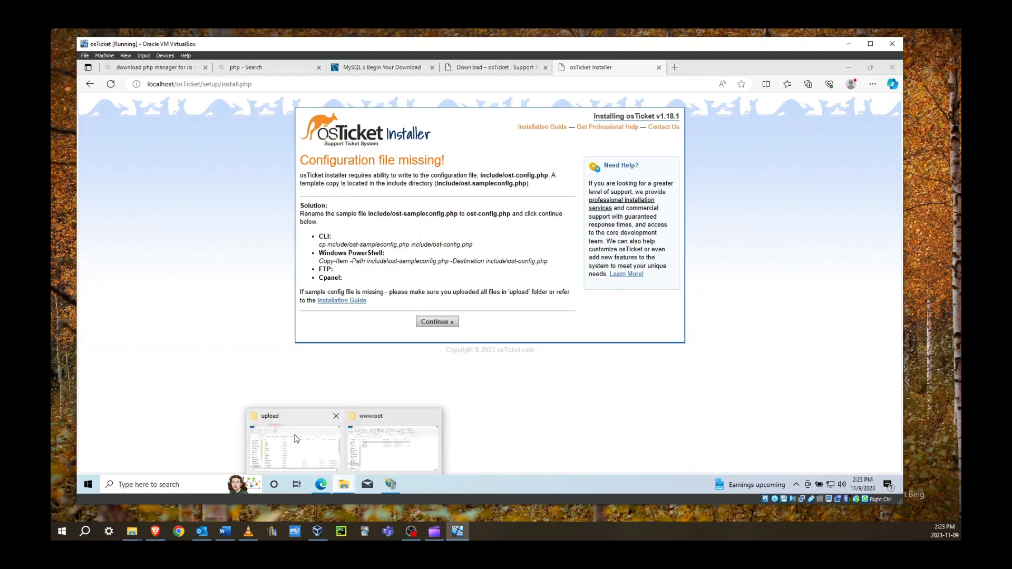
click(300, 435)
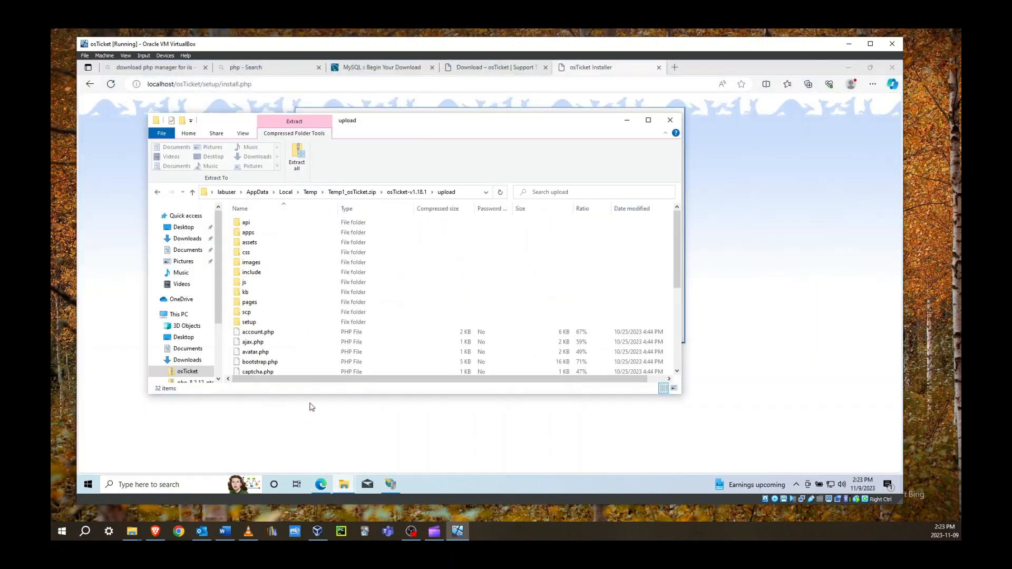
click(671, 119)
click(335, 491)
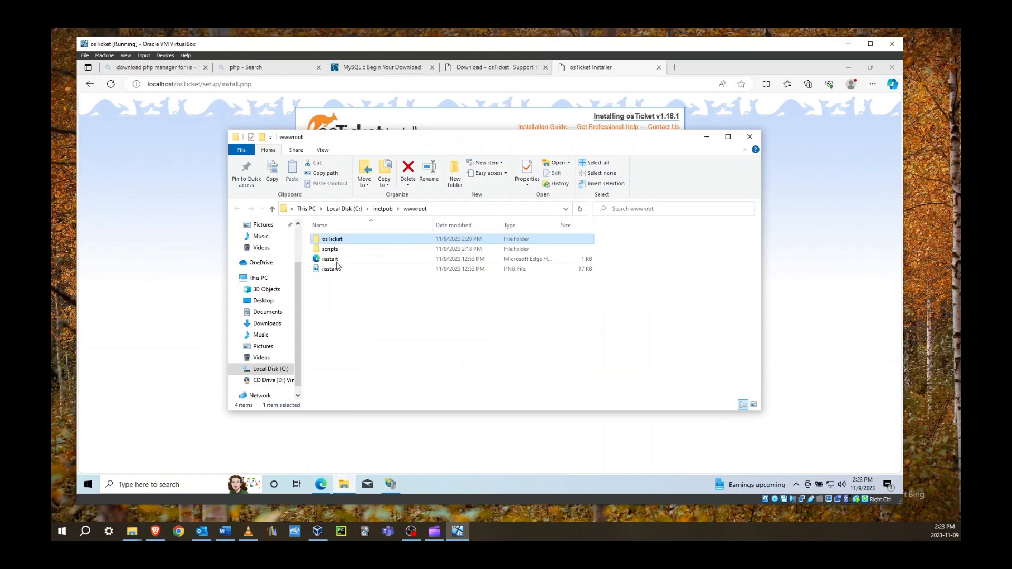
drag(423, 139, 434, 213)
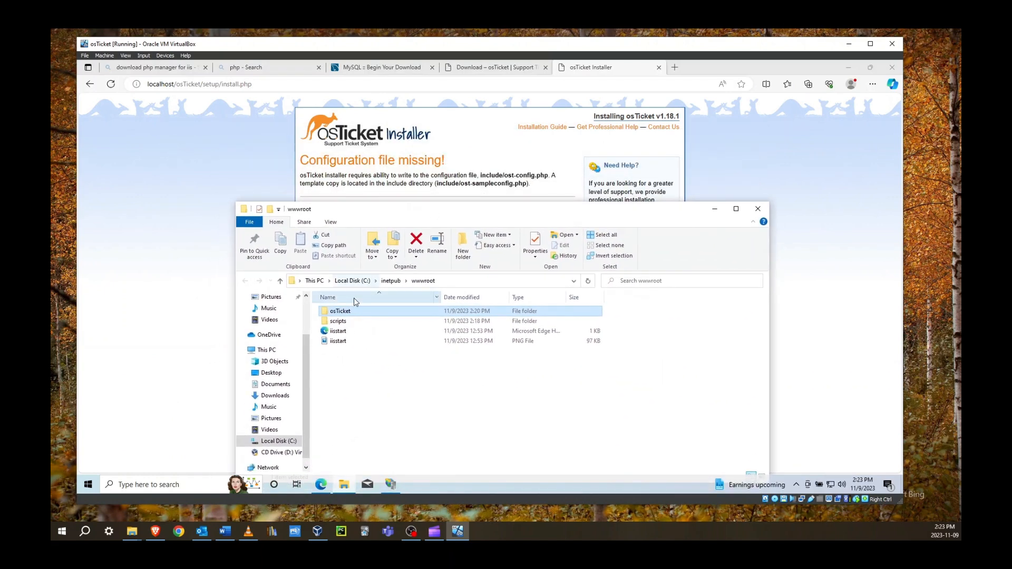
click(390, 281)
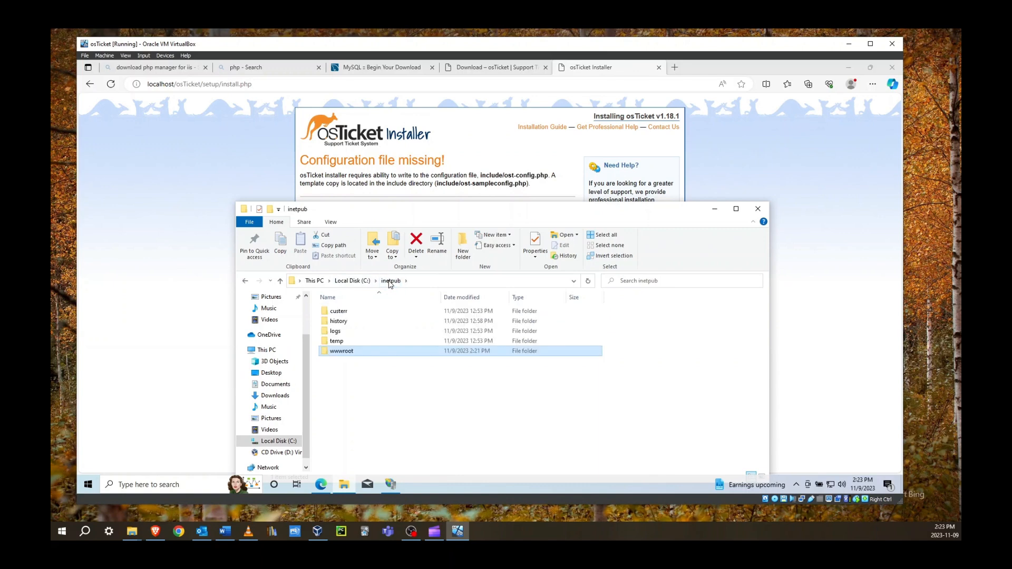
double_click(346, 352)
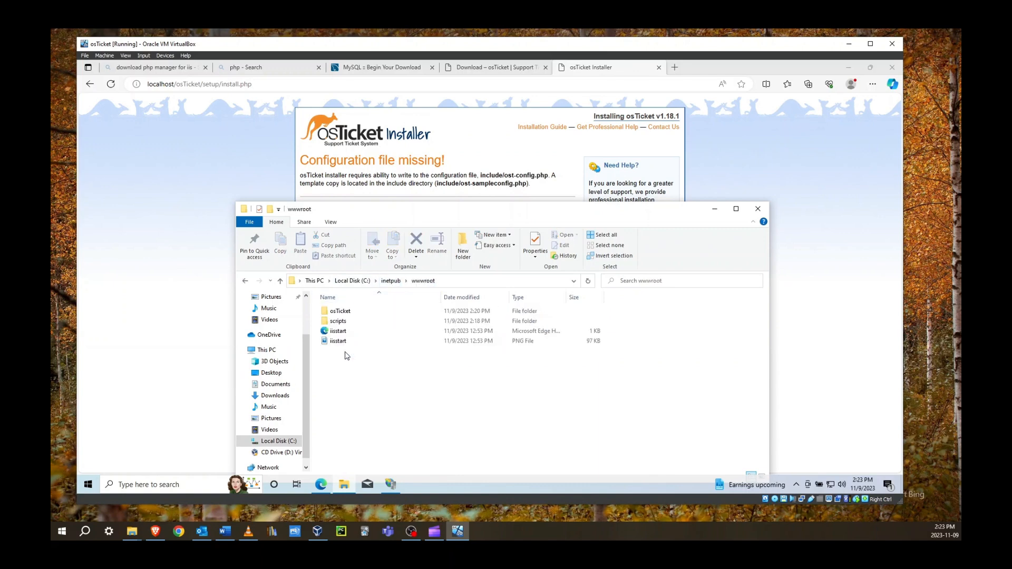
double_click(339, 313)
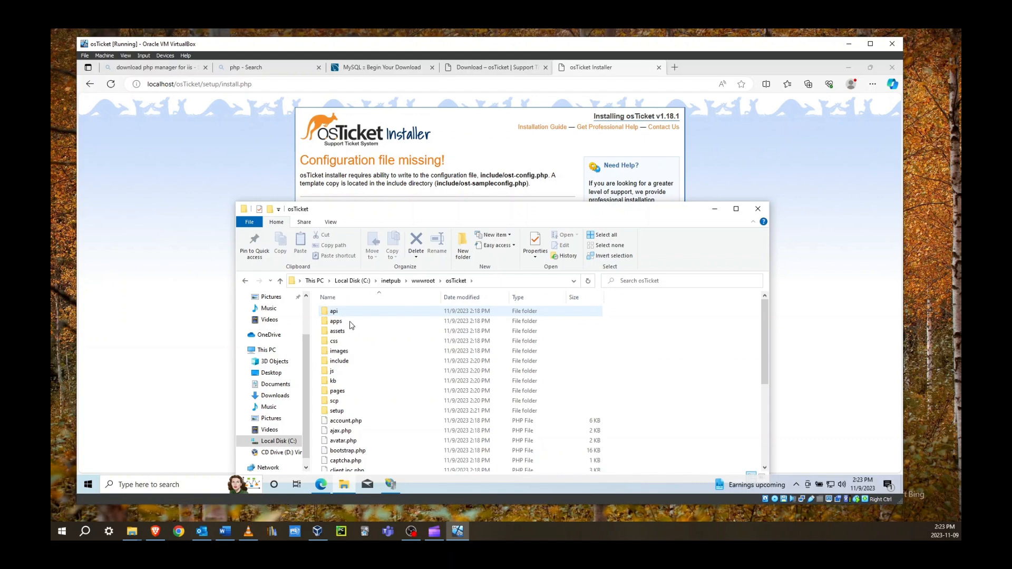
double_click(339, 361)
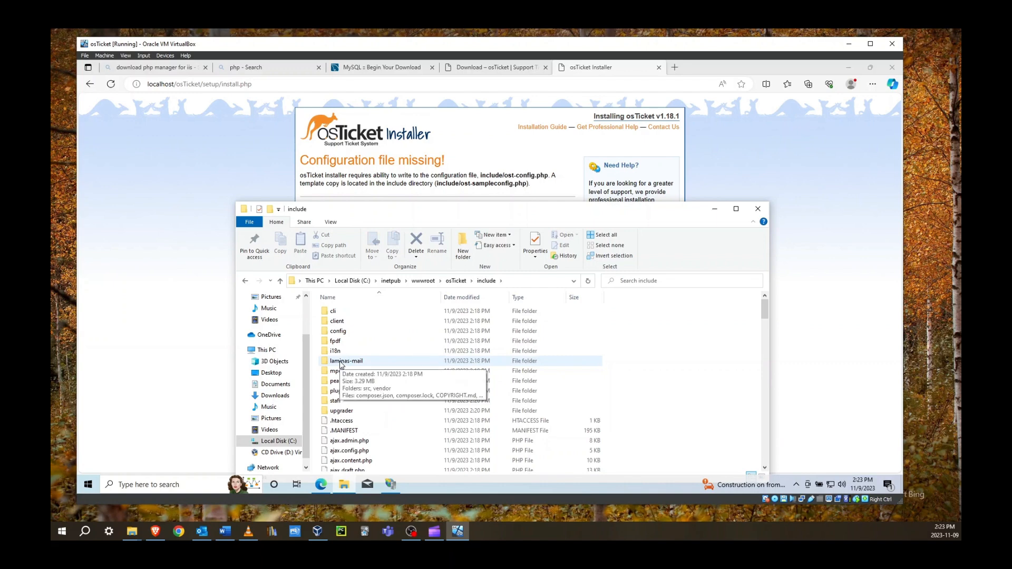
Rename ost-sampleconfig.php to ost-config.php, granting administrator permission
scroll(340, 364, down, 6)
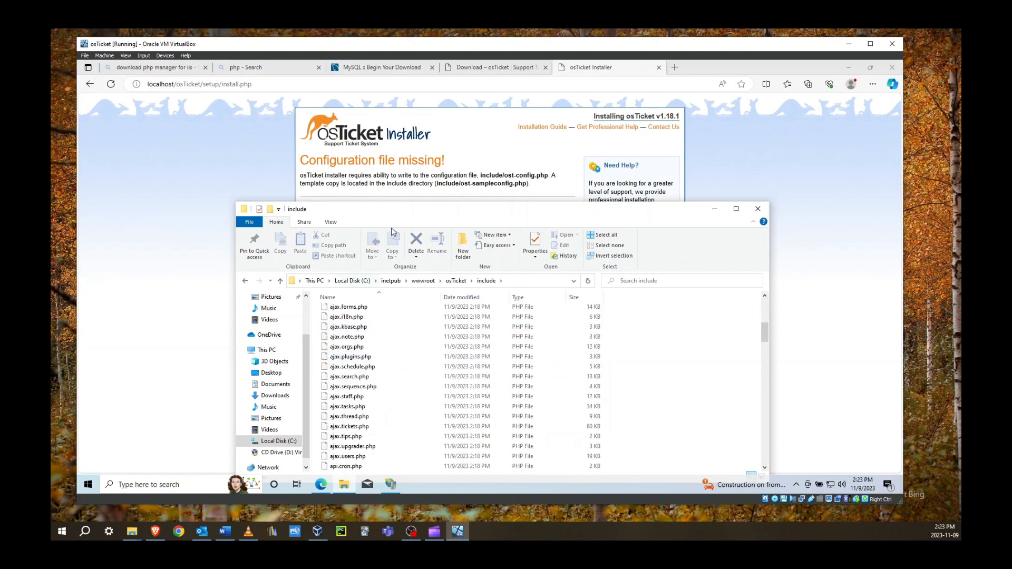
drag(395, 213, 365, 133)
scroll(340, 269, down, 6)
scroll(340, 269, down, 20)
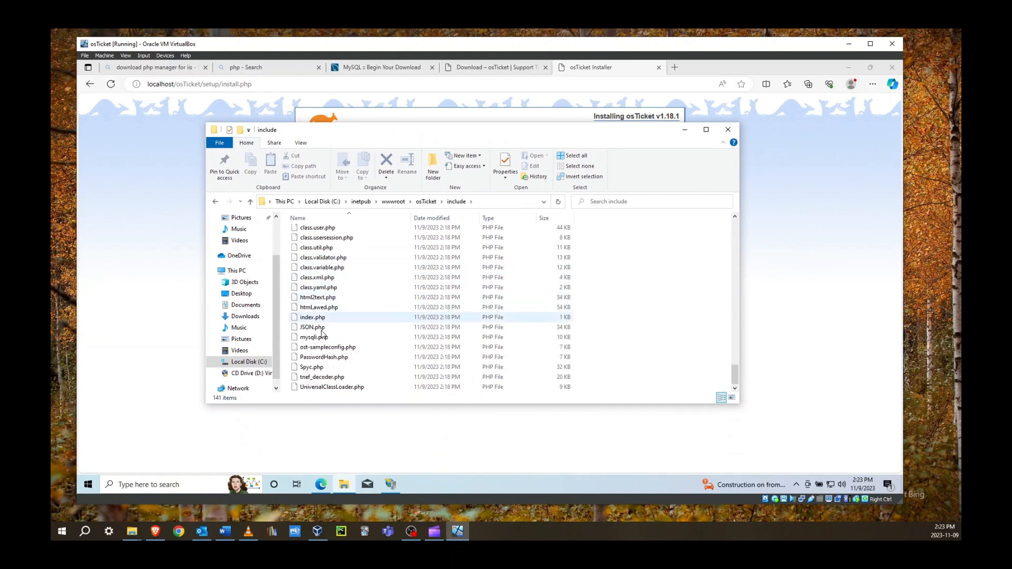
click(330, 350)
click(334, 350)
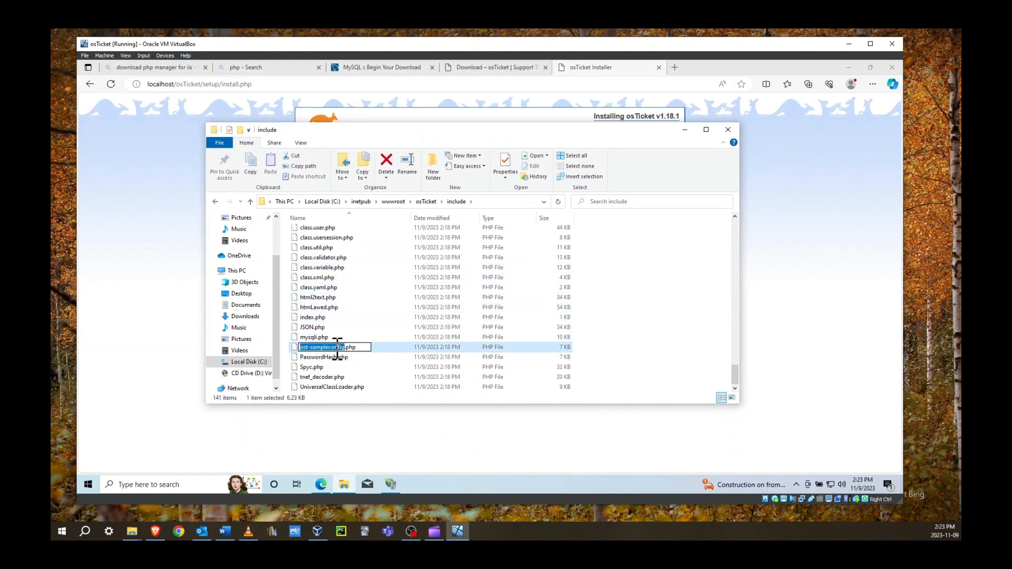
click(327, 347)
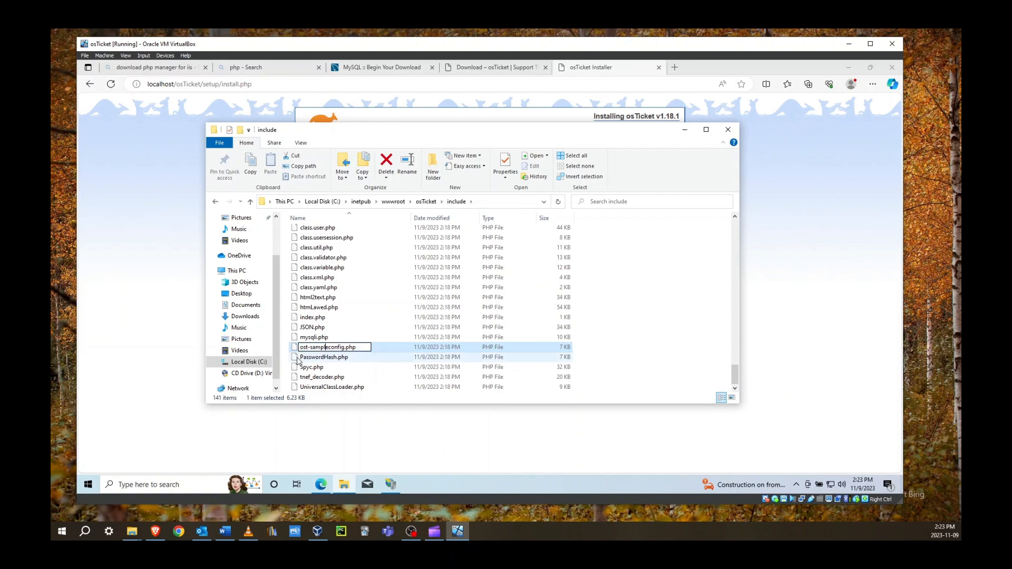
key(BackSpace)
key(BackSpace)
key(BackSpace)
key(BackSpace)
key(BackSpace)
key(BackSpace)
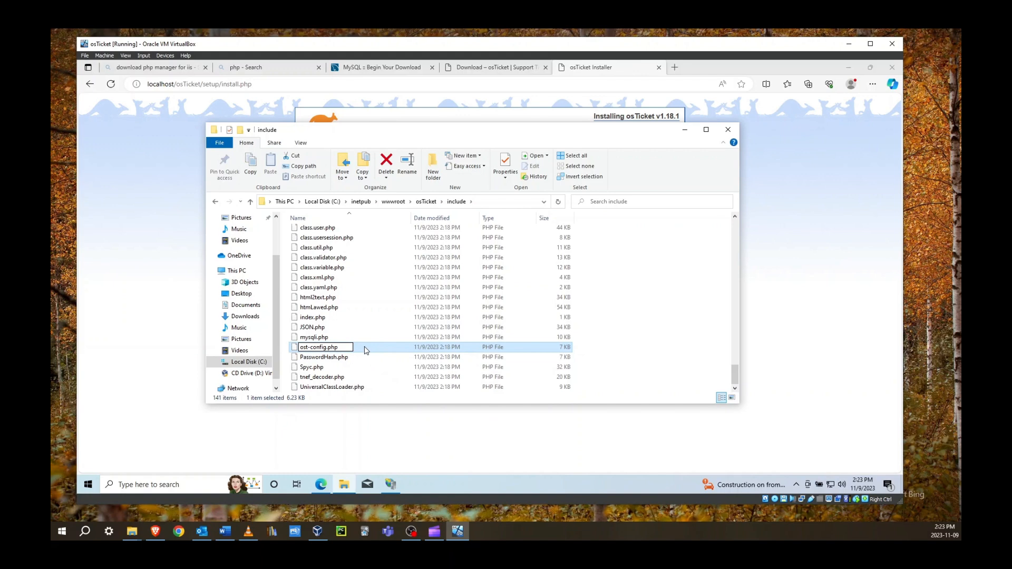
key(Return)
click(482, 311)
right_click(346, 350)
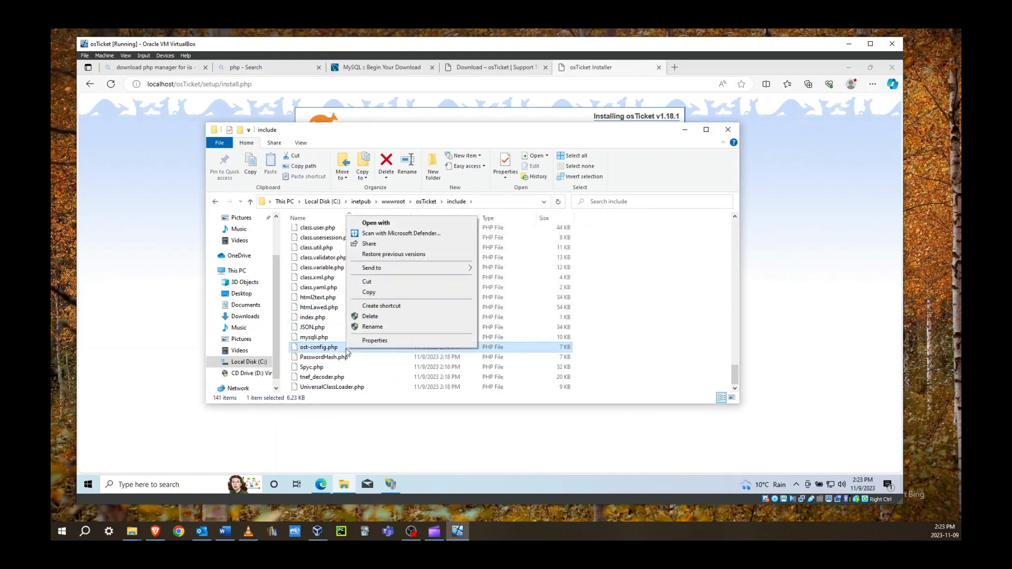
Disable inheritance on ost-config.php and remove all its inherited permissions
click(365, 343)
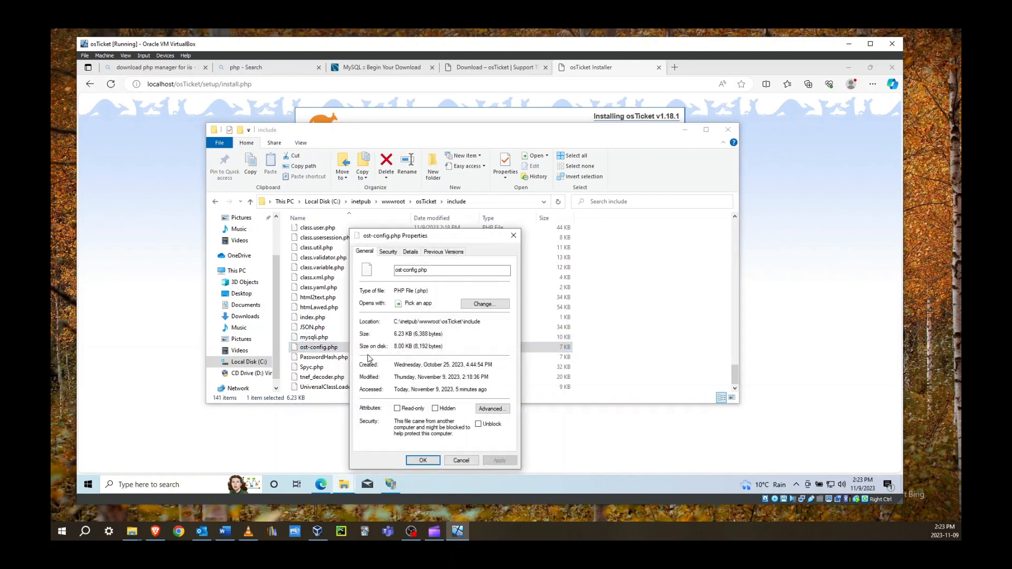
drag(434, 243, 378, 208)
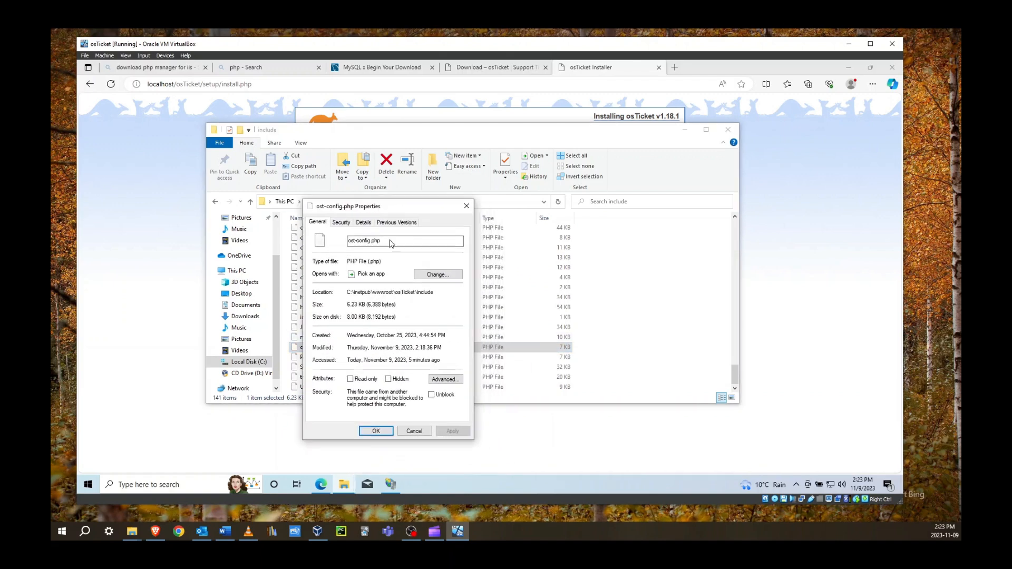
click(341, 223)
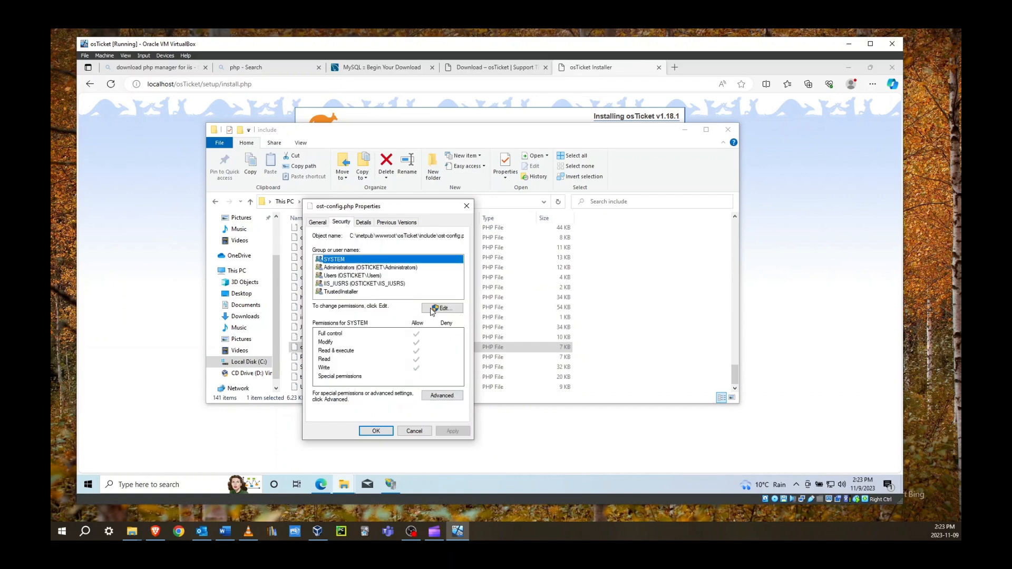
click(440, 396)
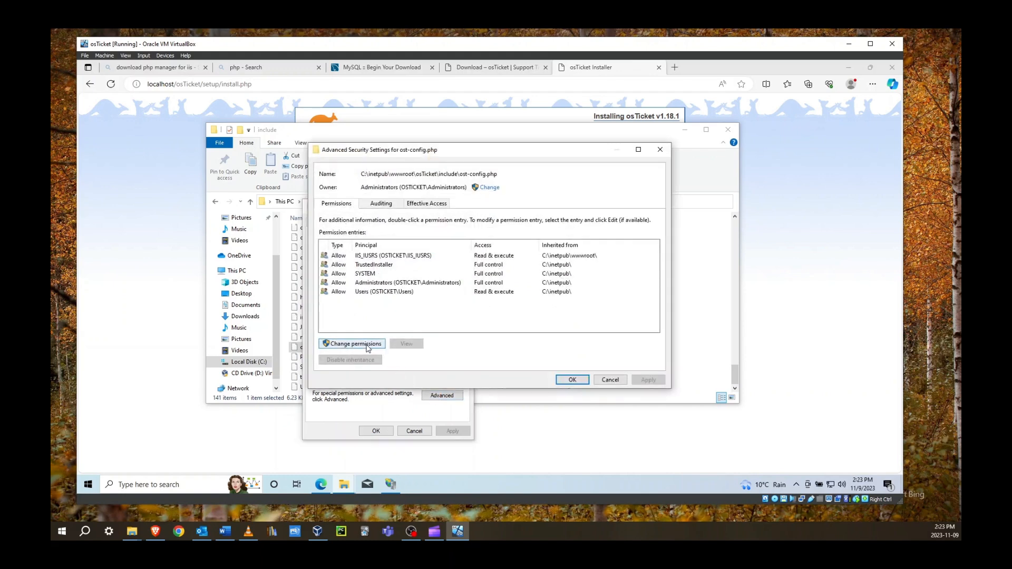
click(367, 345)
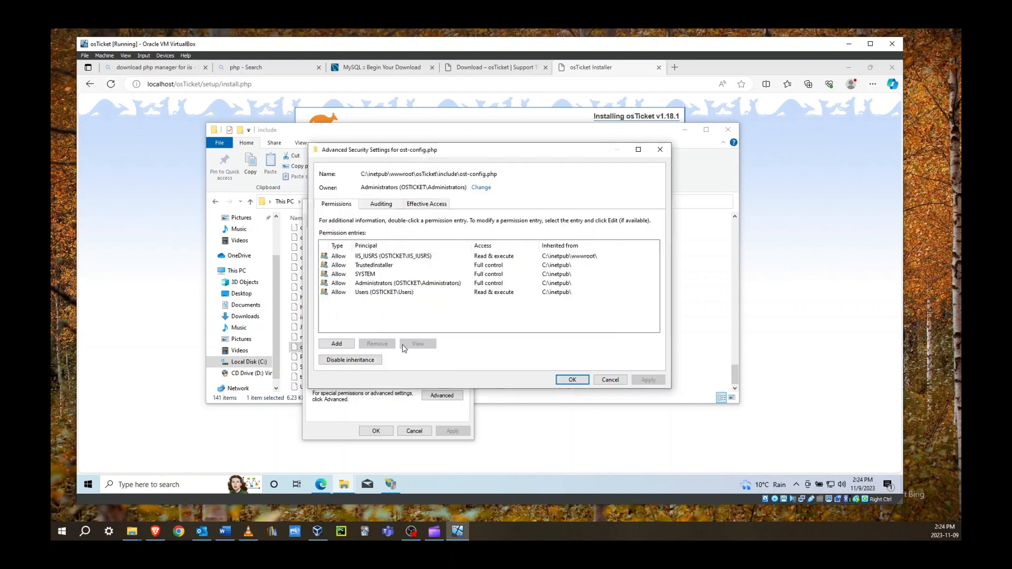
click(349, 363)
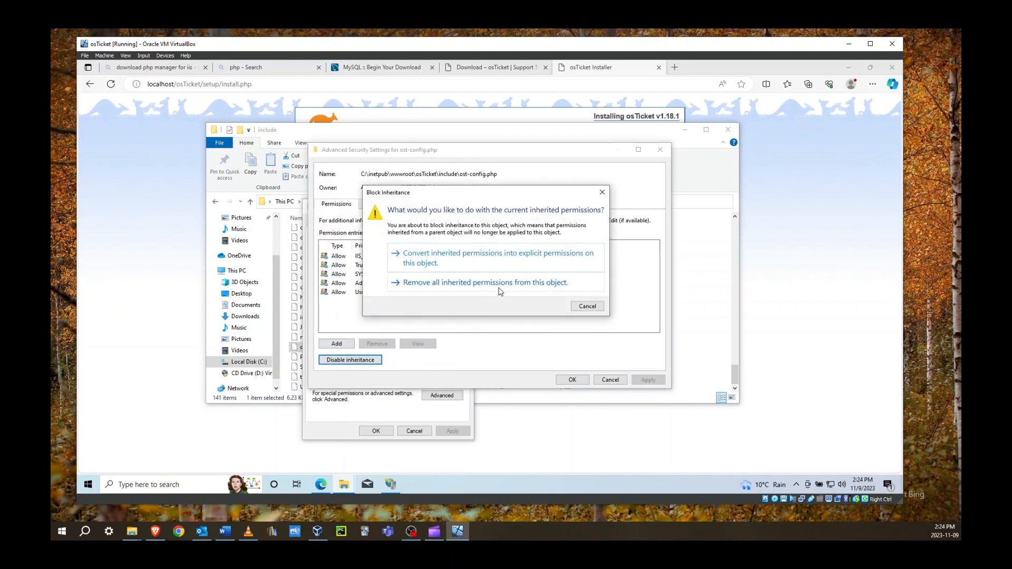
click(485, 283)
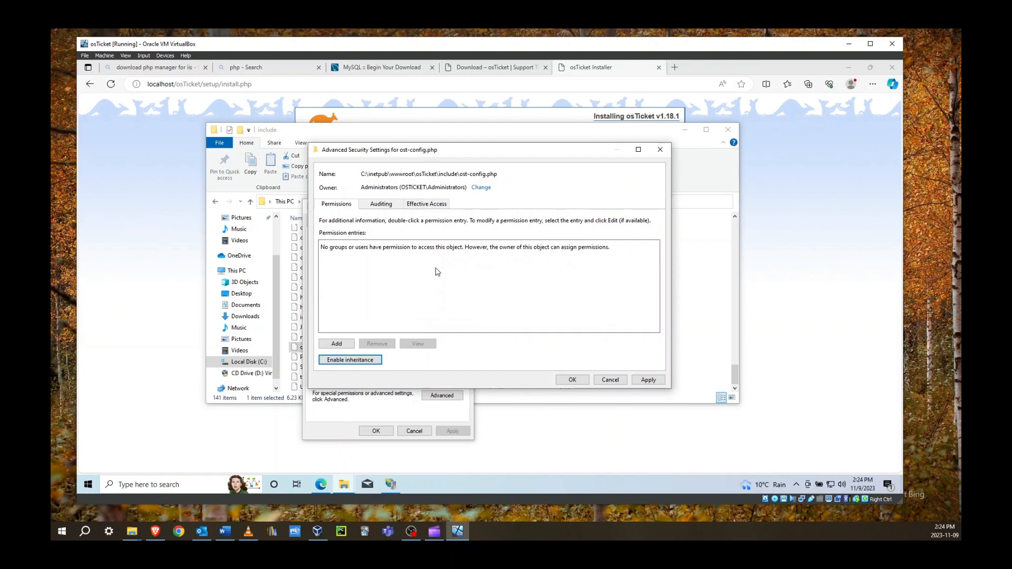
Add a new permission entry for ost-config.php with Everyone as the principal
click(337, 344)
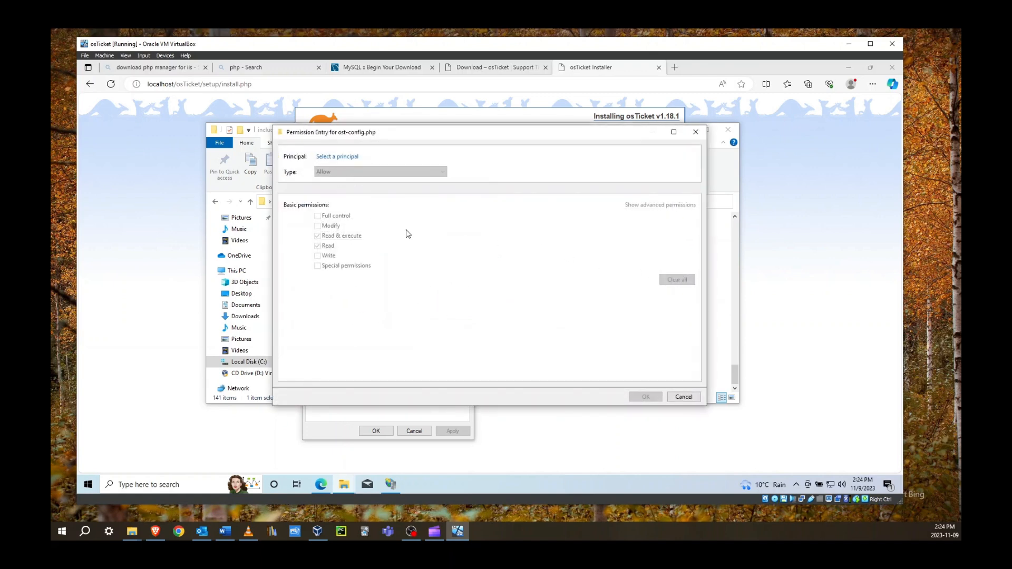
click(340, 157)
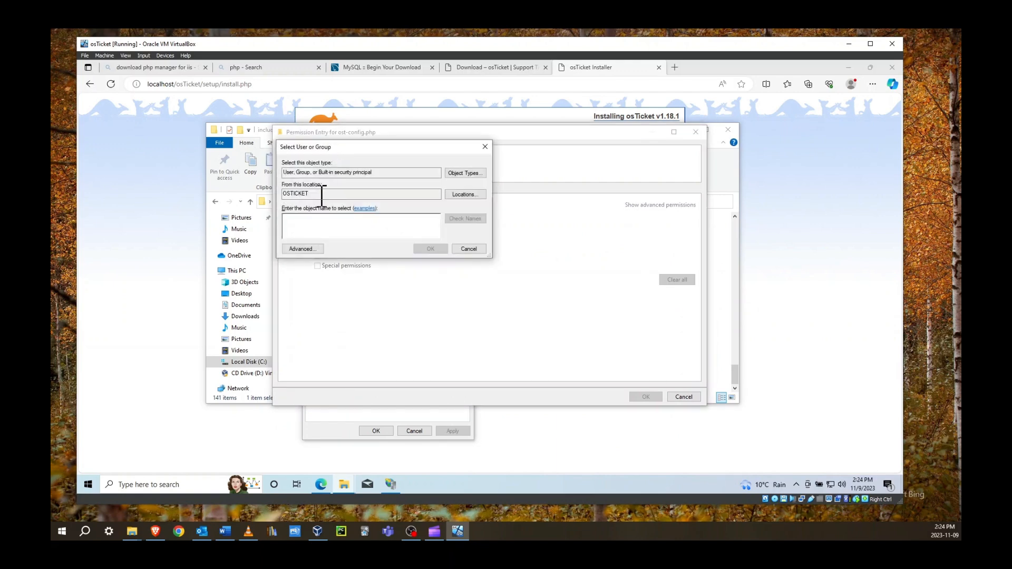
text(everyone)
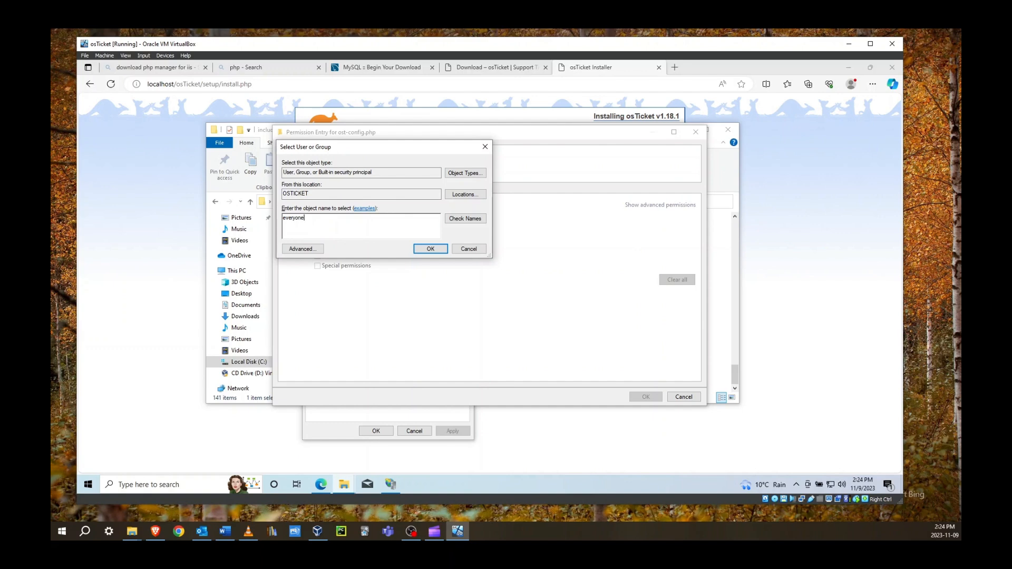
drag(358, 149, 435, 198)
click(540, 270)
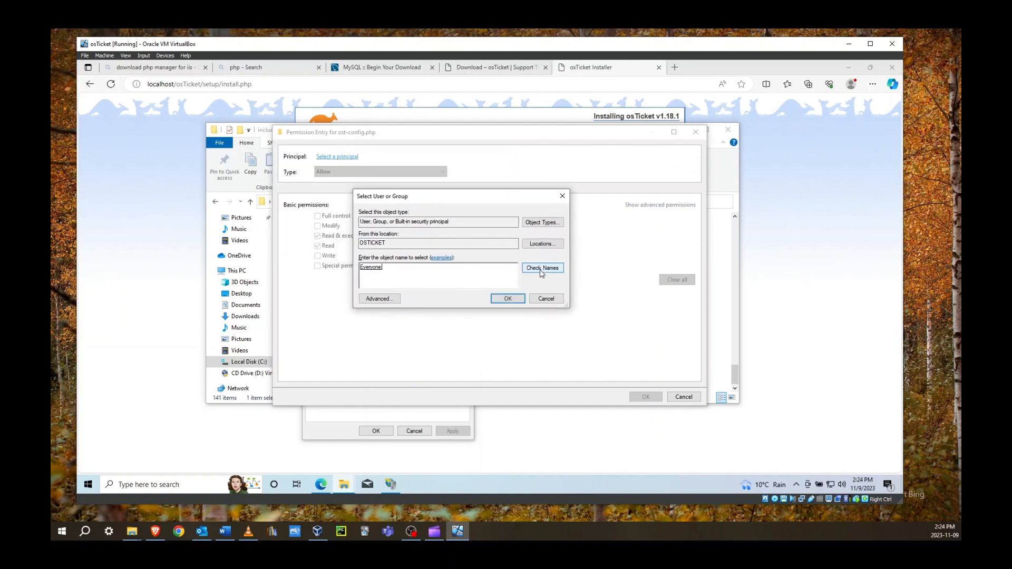
click(508, 299)
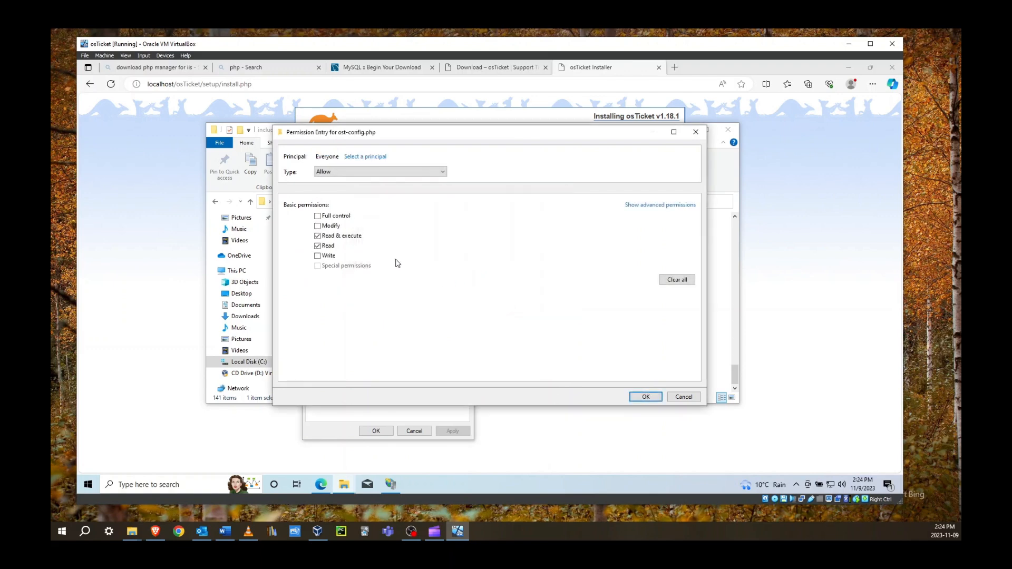
Grant Everyone Full control, apply the permissions and close the properties dialogs
click(318, 216)
click(646, 397)
click(648, 380)
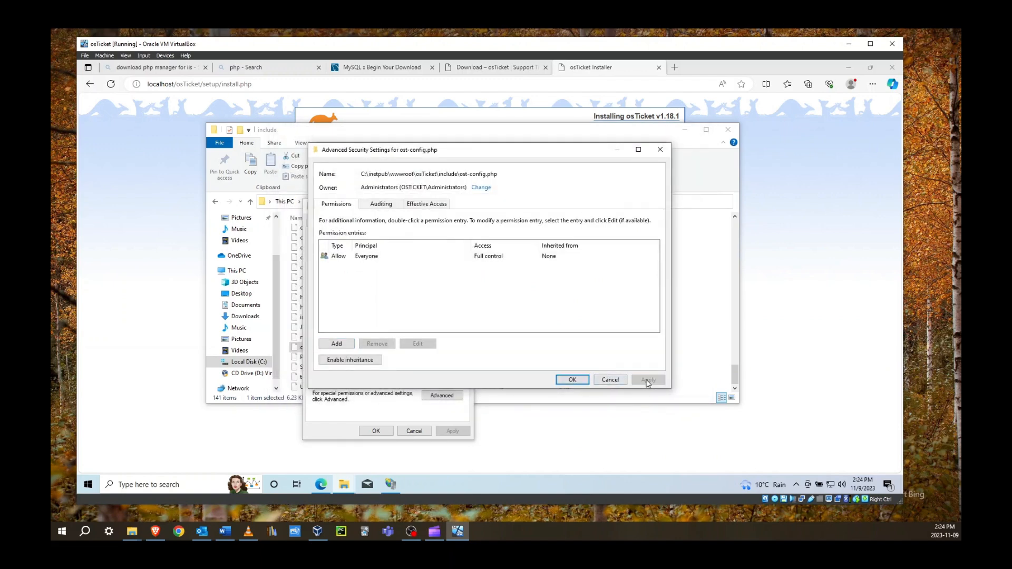
click(573, 380)
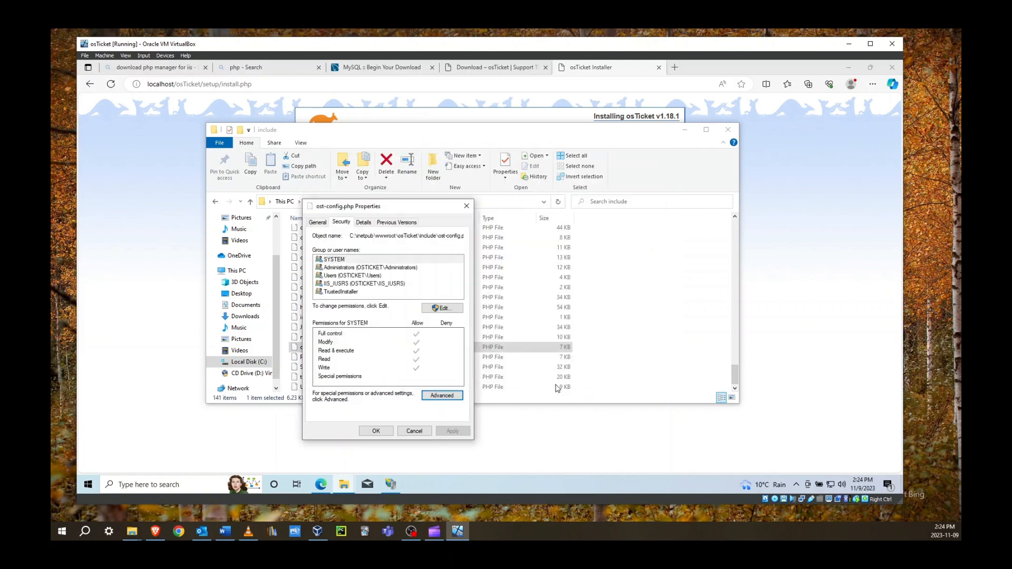
click(374, 431)
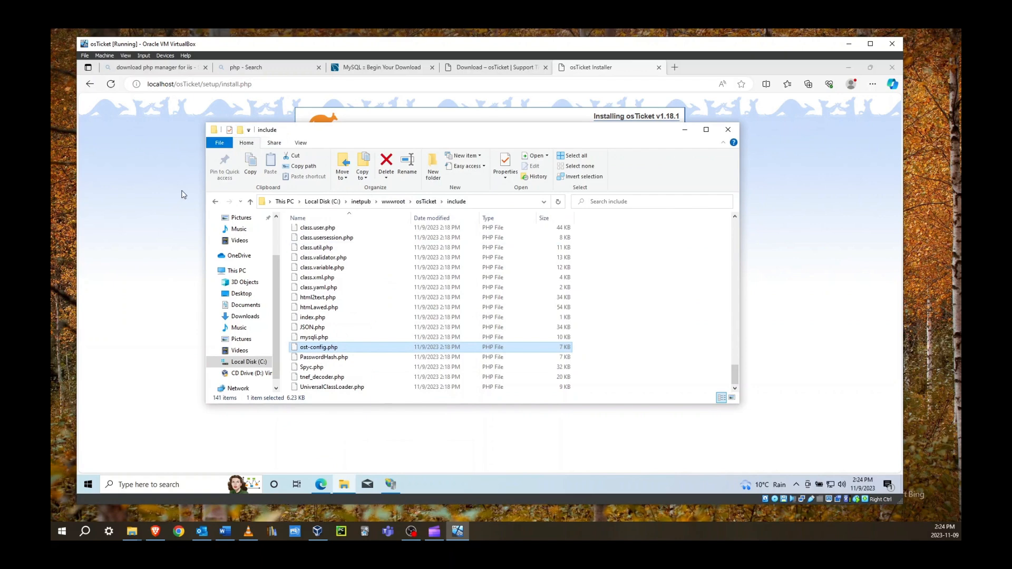
click(166, 196)
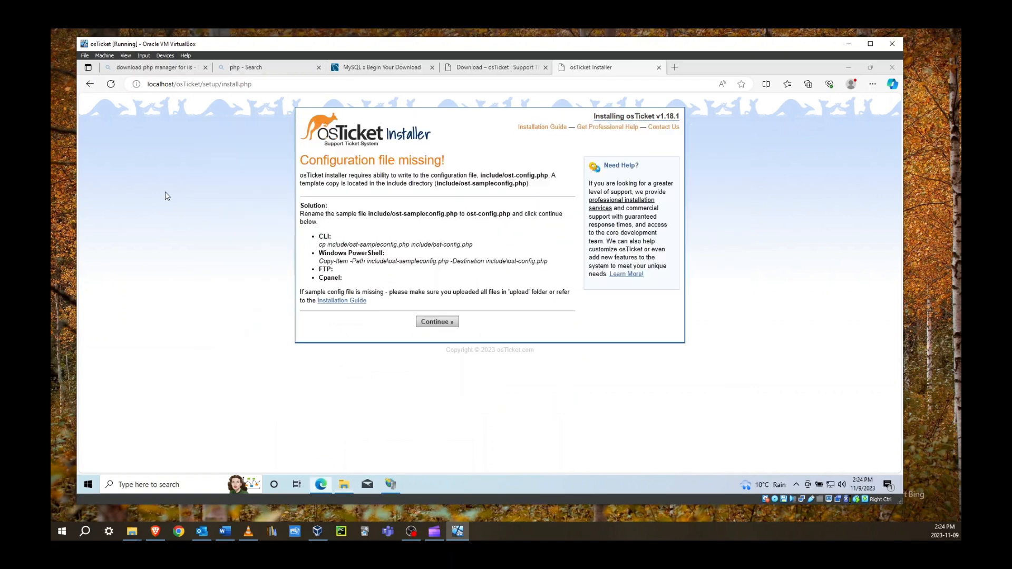
Continue to Basic Installation and enter Helpdesk Name 'helpdesk' plus the default email address
click(436, 322)
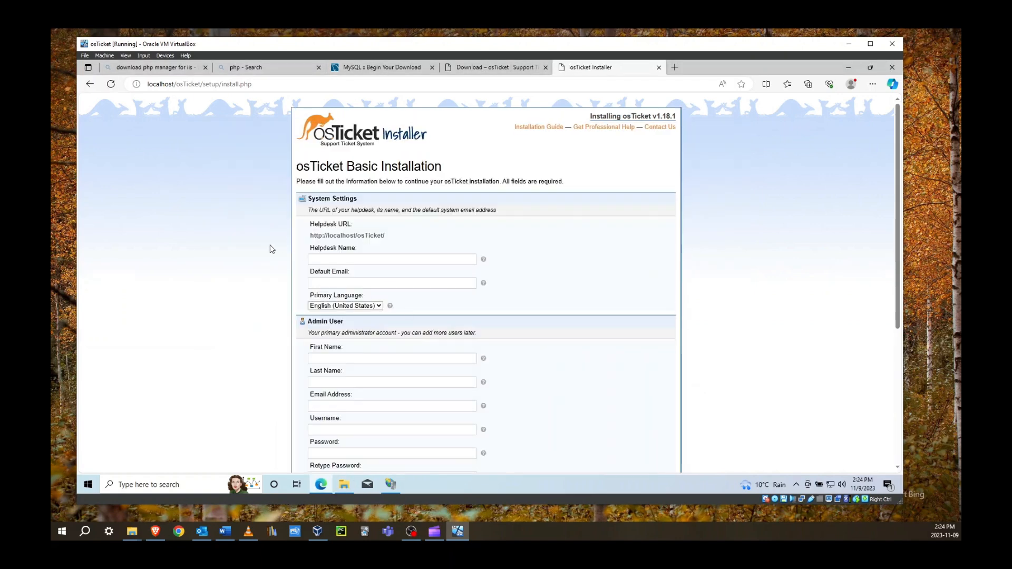
scroll(270, 248, down, 2)
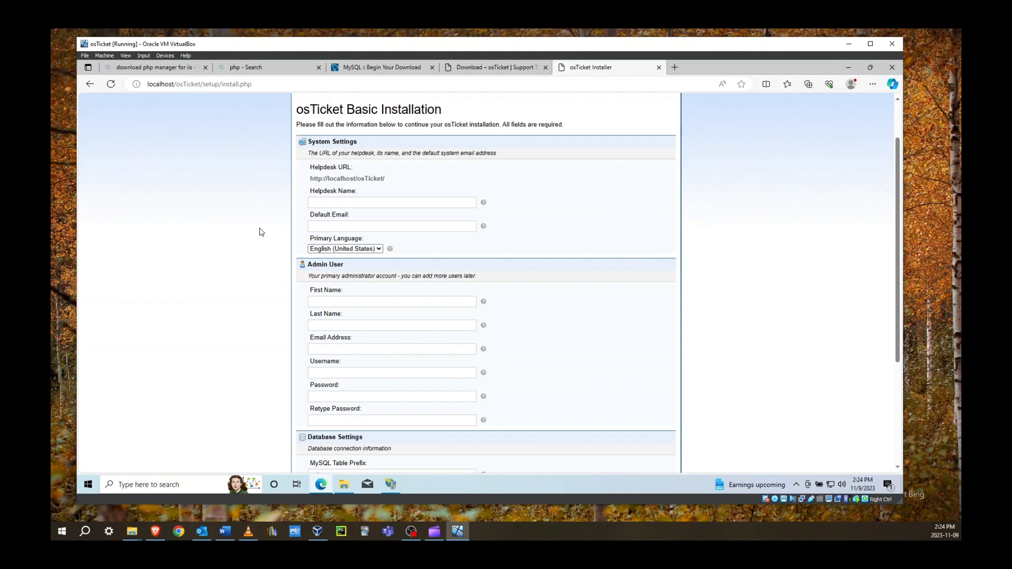
click(335, 202)
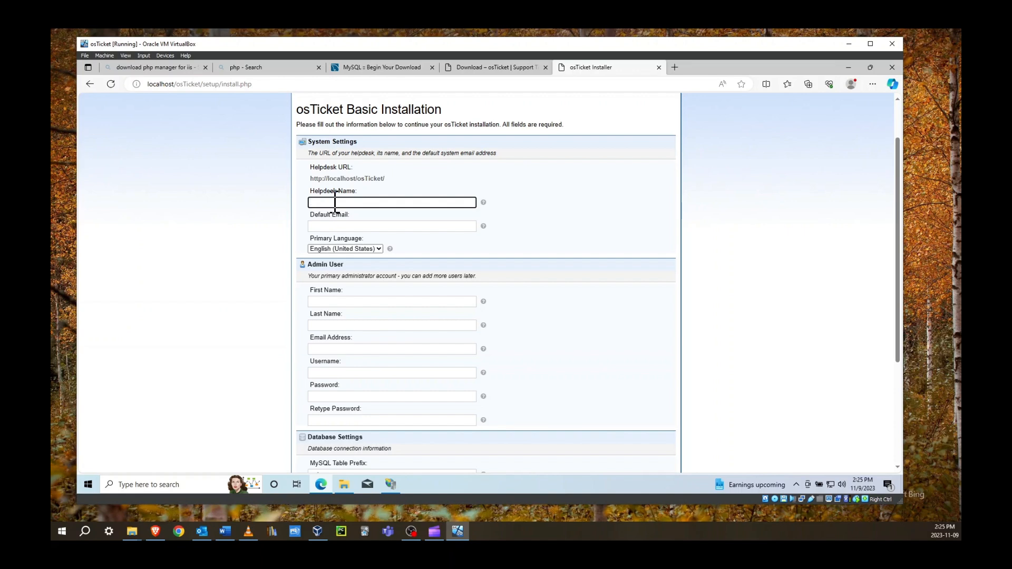
text(pdesk)
key(Tab)
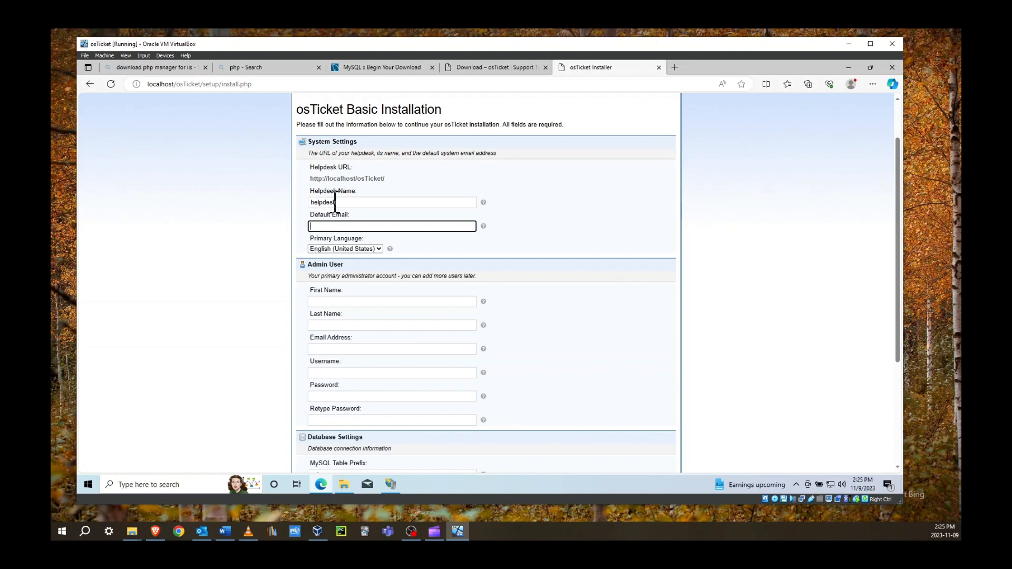
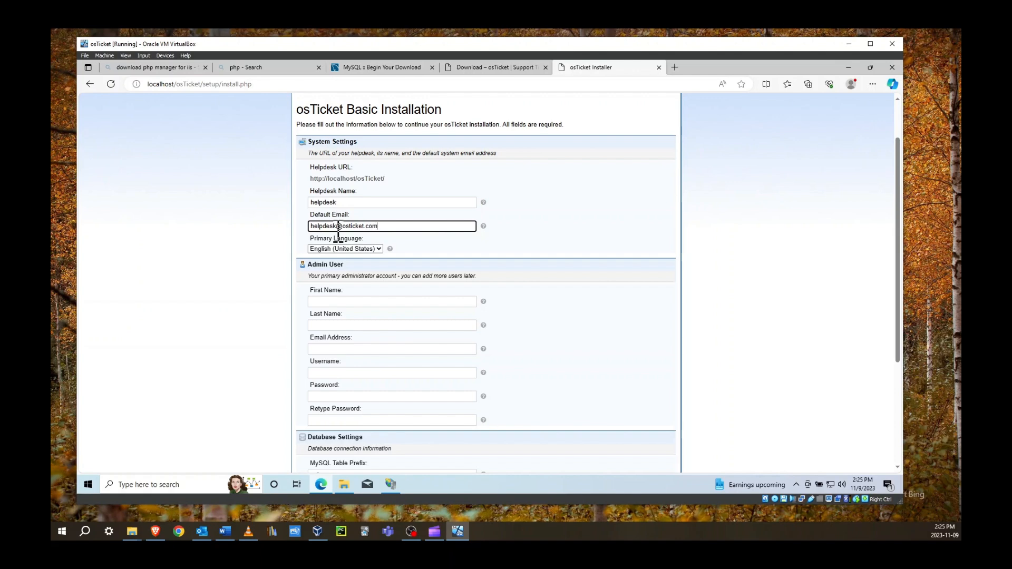
scroll(338, 232, down, 2)
Enter the admin user's first name and email address in the installer form
click(331, 188)
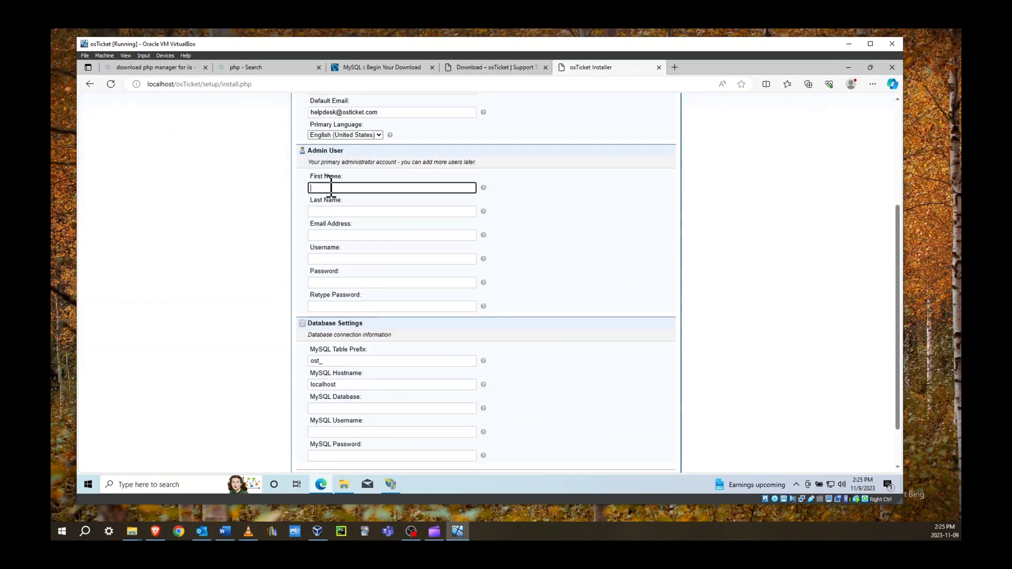
text(Steven)
key(Tab)
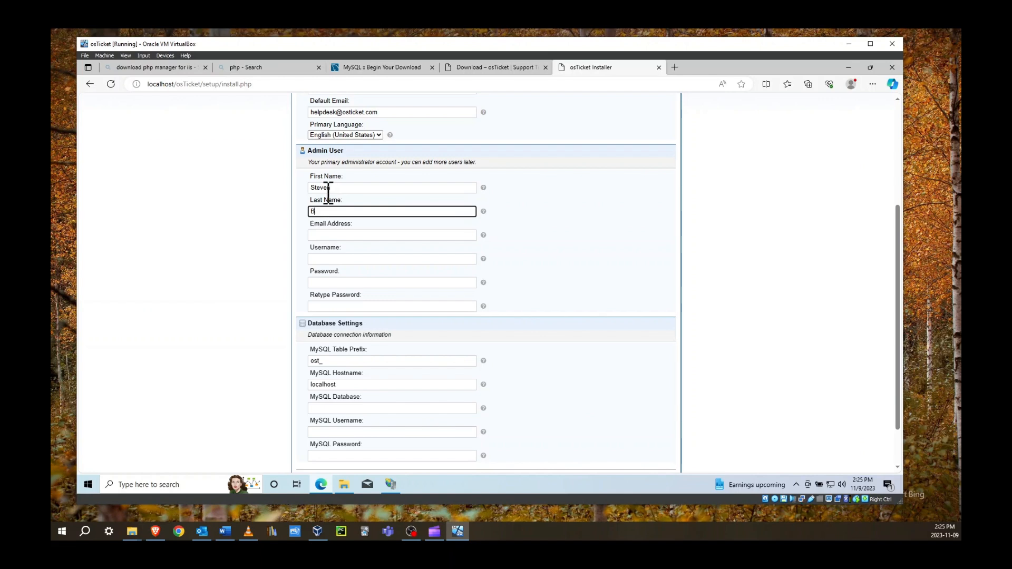
click(321, 235)
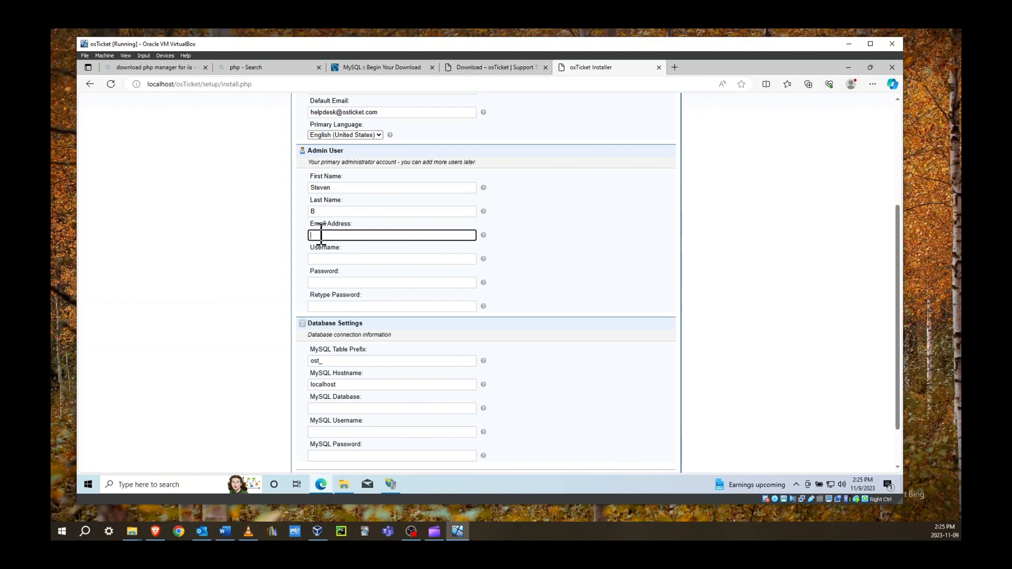
key(Tab)
text(Pass)
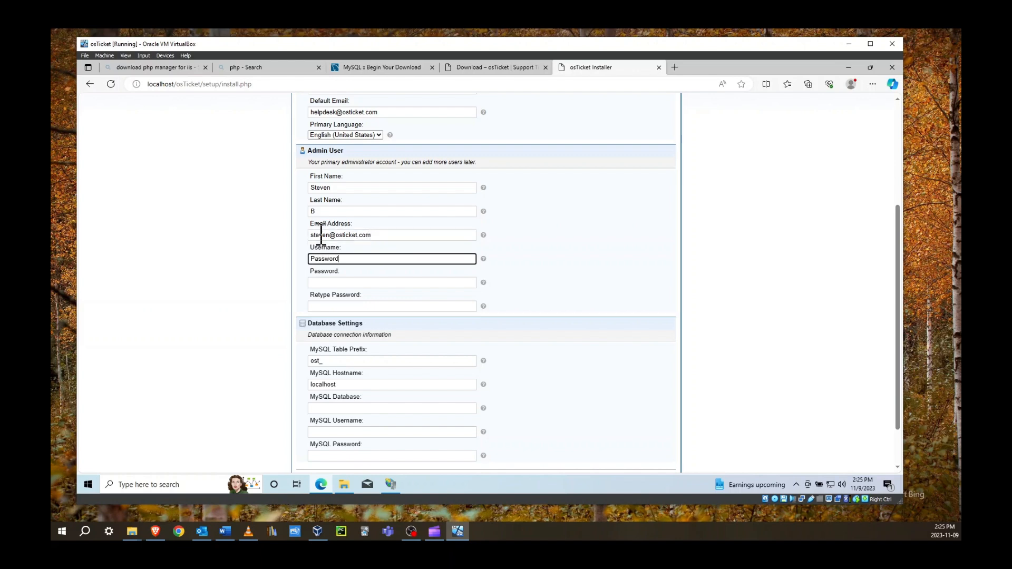
text(word12345)
key(Tab)
text(P)
Correct the admin username, then enter the admin password and retype it to confirm
drag(356, 259, 298, 261)
text(steven)
key(Tab)
text(Pass)
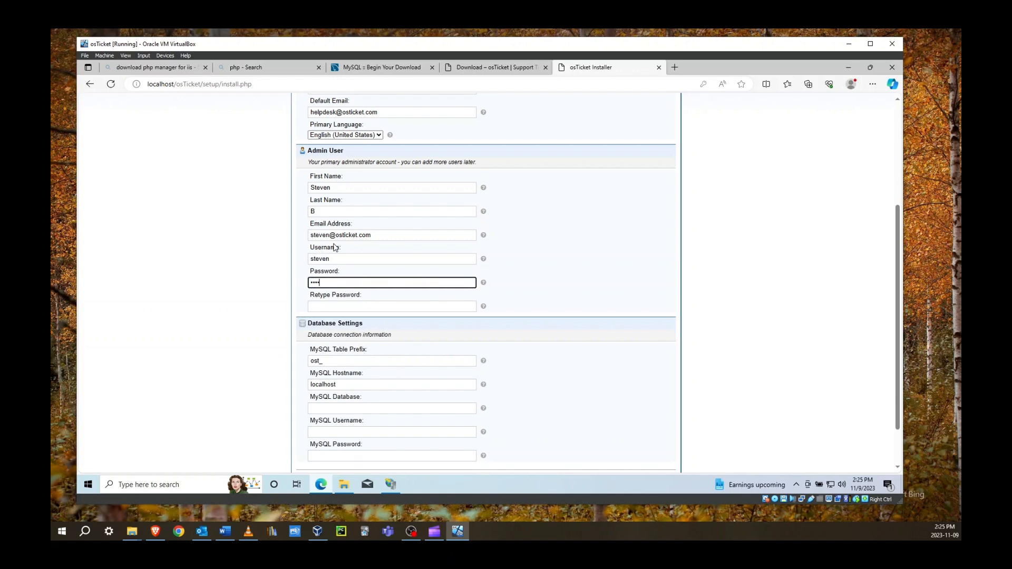
text(word12345)
key(Tab)
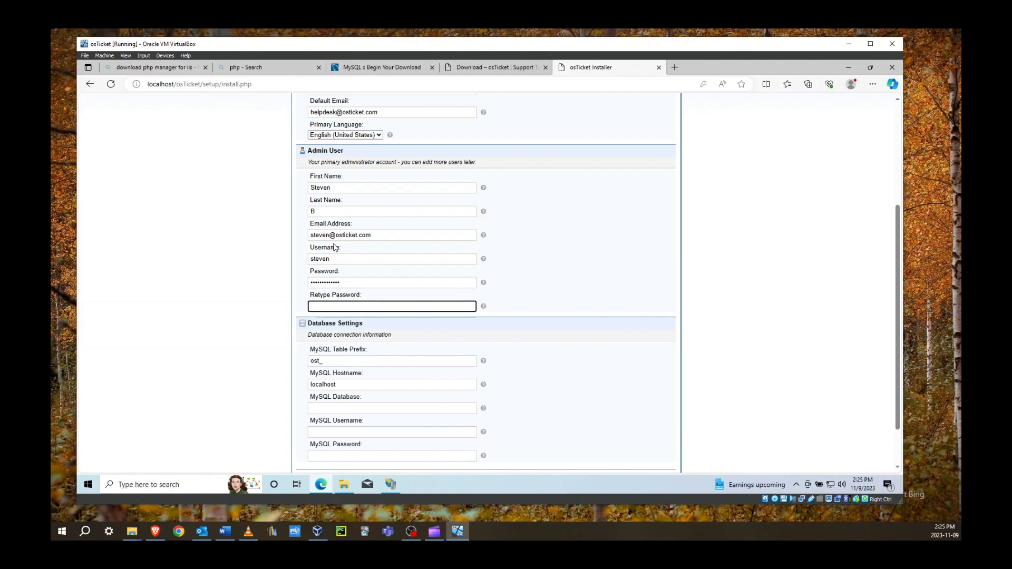
text(Password12345)
click(399, 334)
click(469, 305)
scroll(395, 295, down, 2)
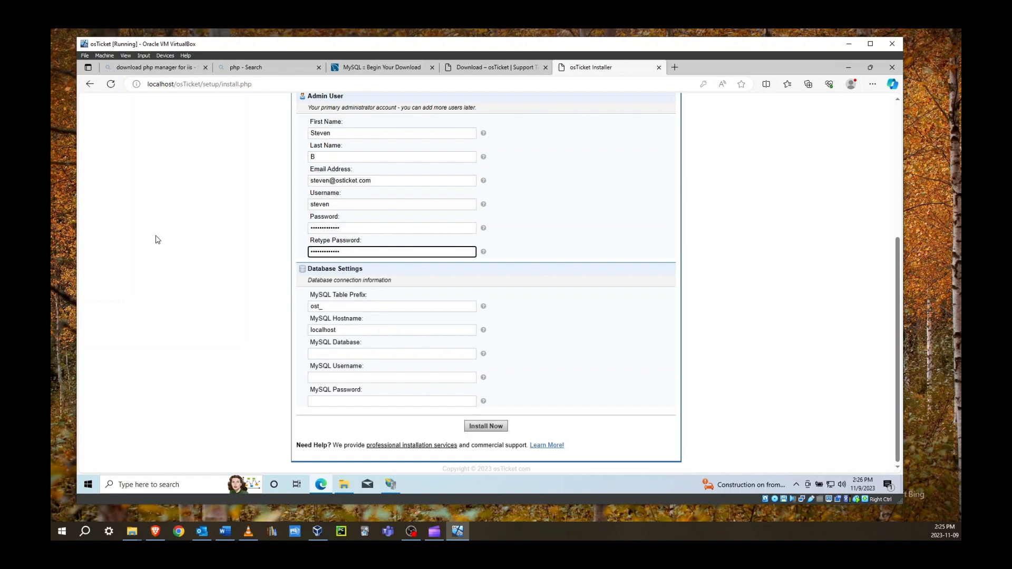
Search Google for heidisql and download the HeidiSQL 32/64 bit combined installer
click(675, 67)
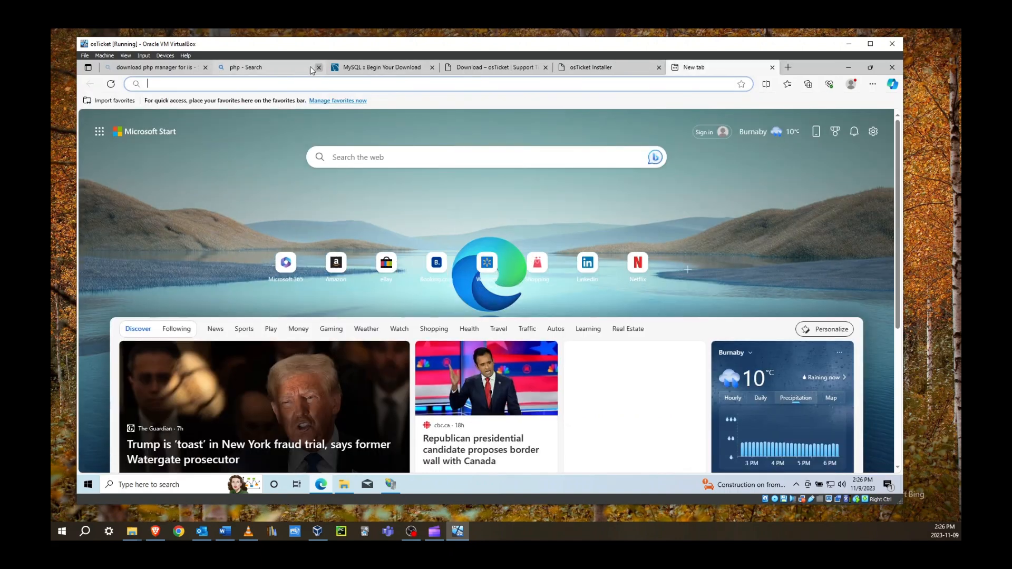
text(google.com)
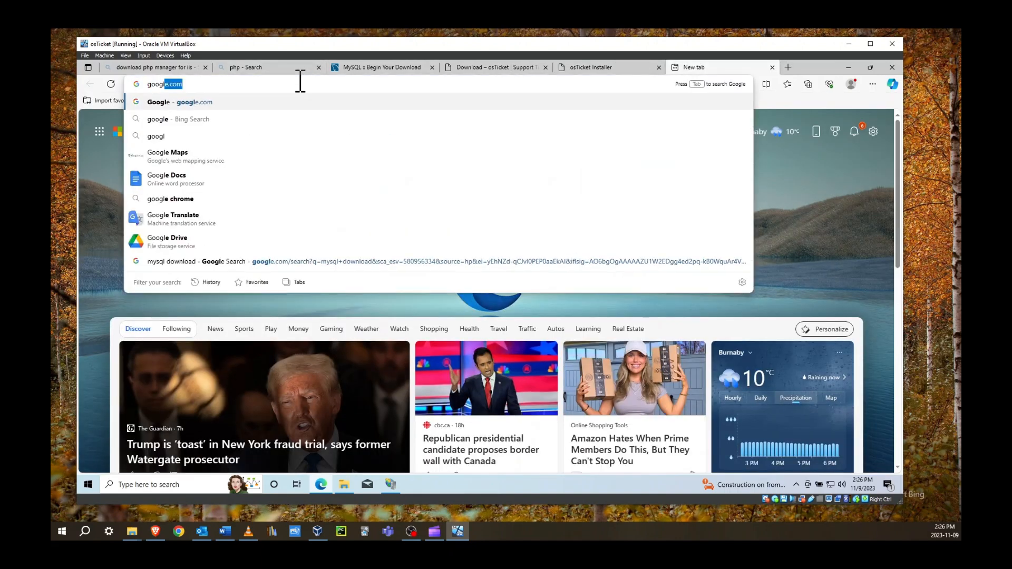
key(Return)
text(he)
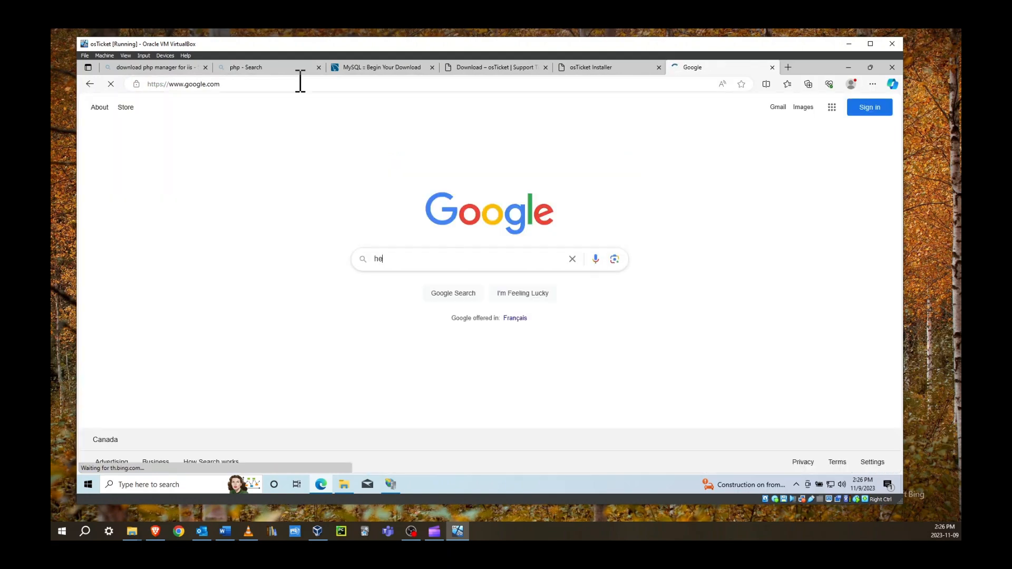
text(idisql)
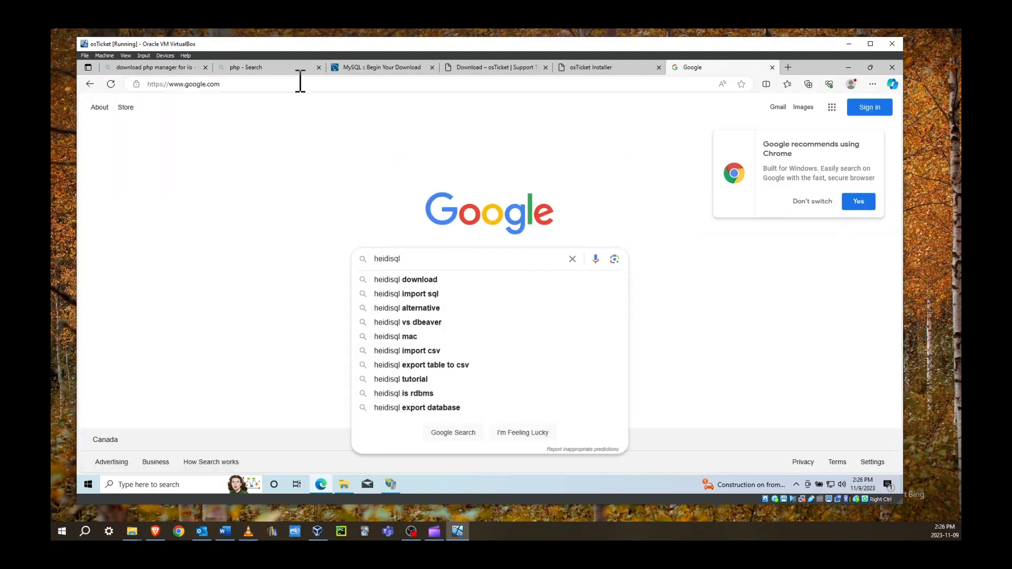
key(Return)
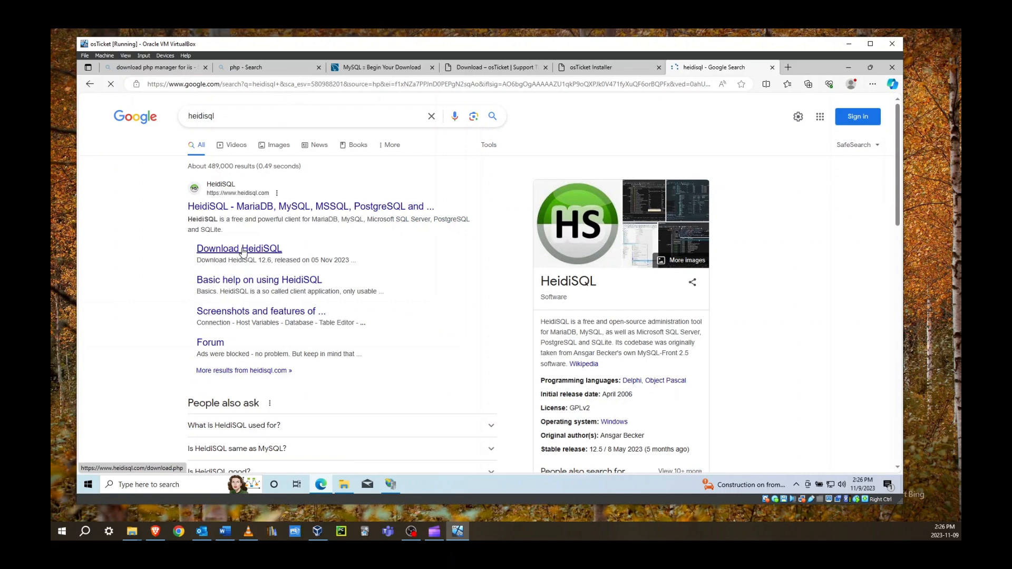
click(242, 253)
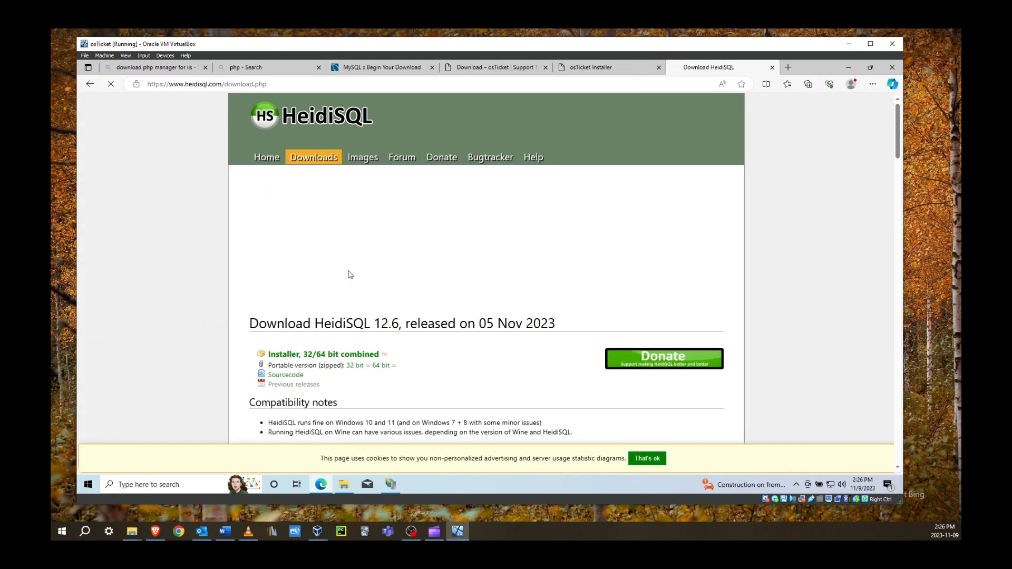
click(333, 359)
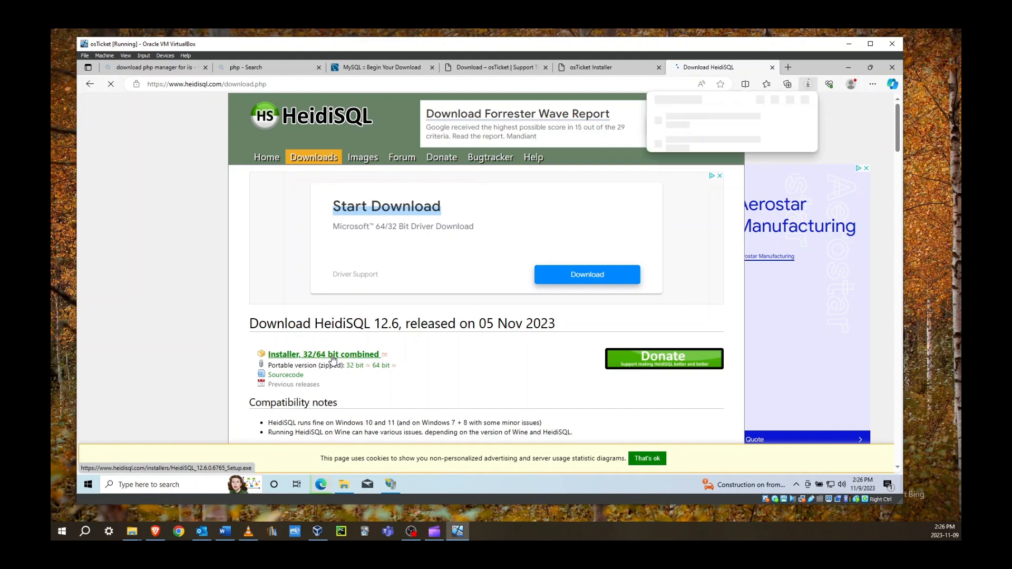
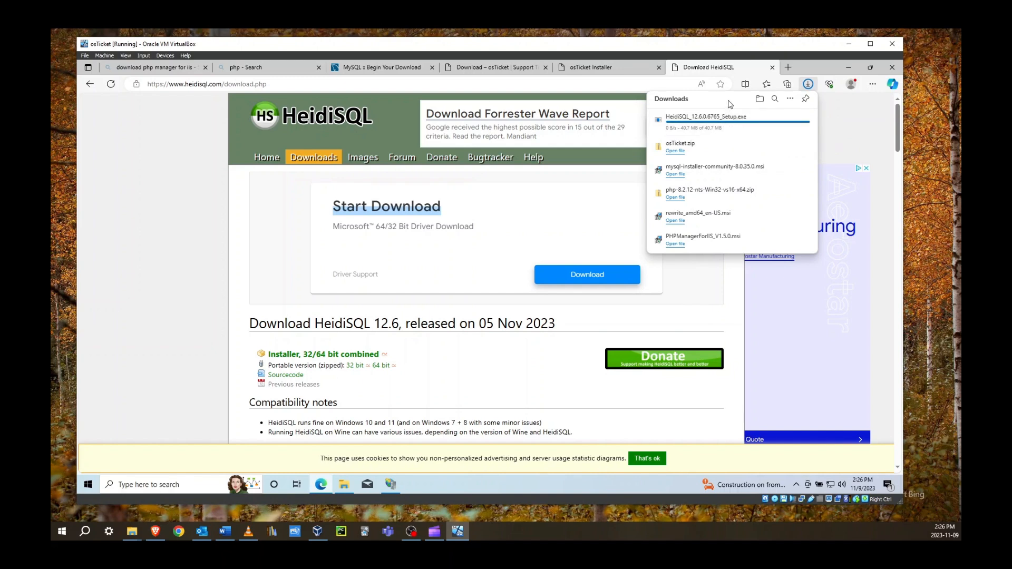
Run the downloaded HeidiSQL installer, closing duplicate prompts, and install for all users
click(722, 120)
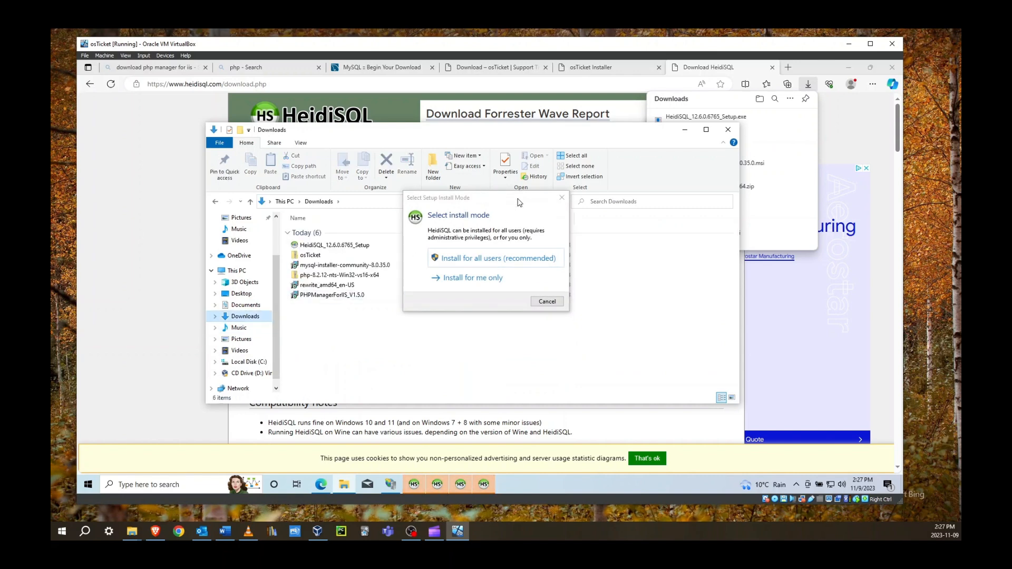
click(534, 205)
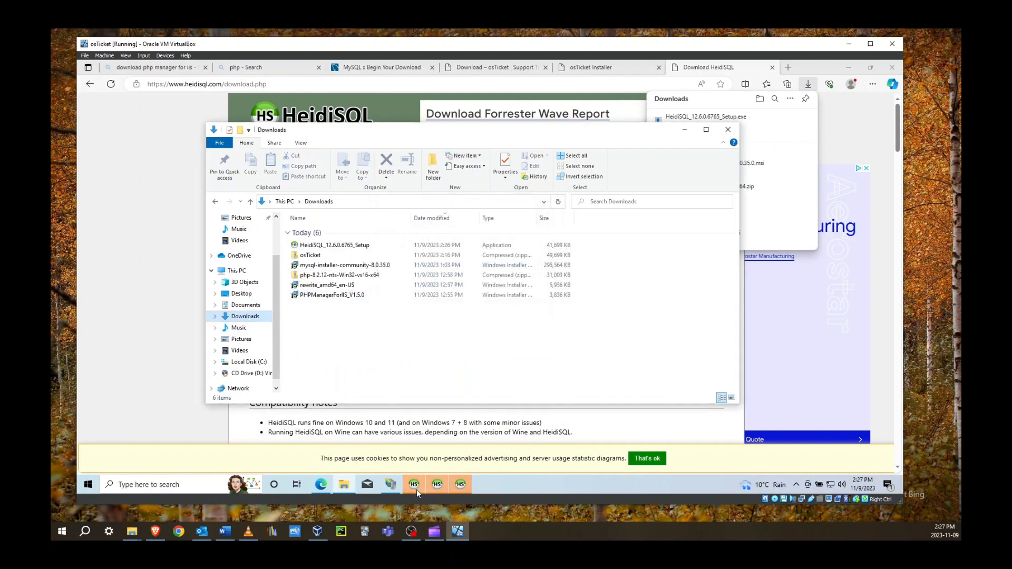
click(562, 197)
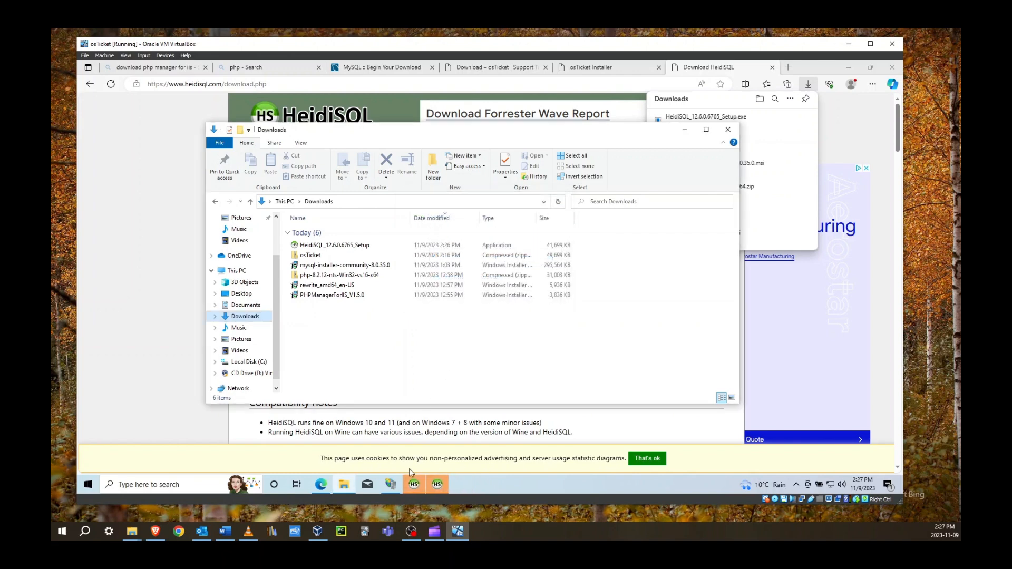
click(561, 198)
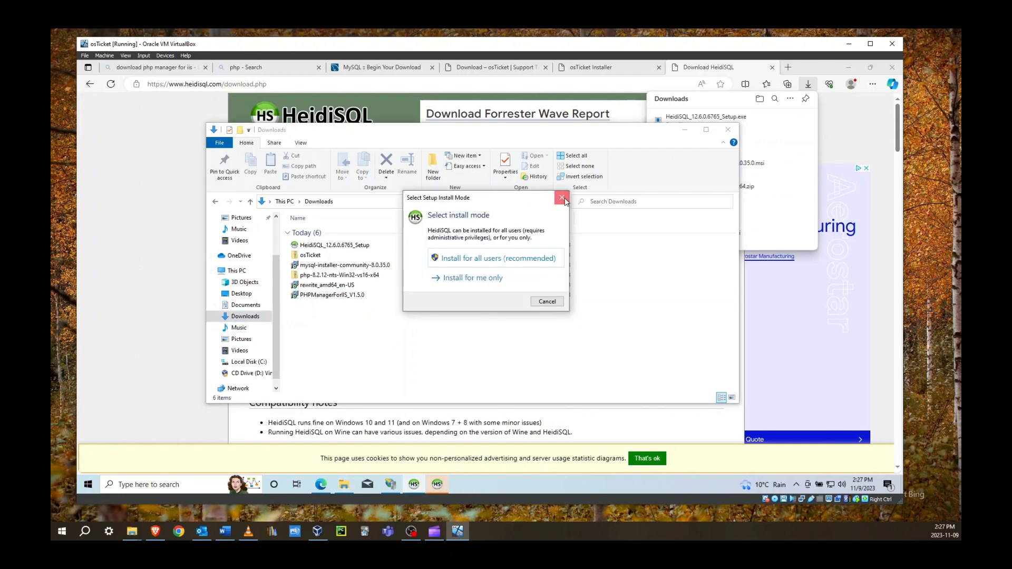
click(413, 485)
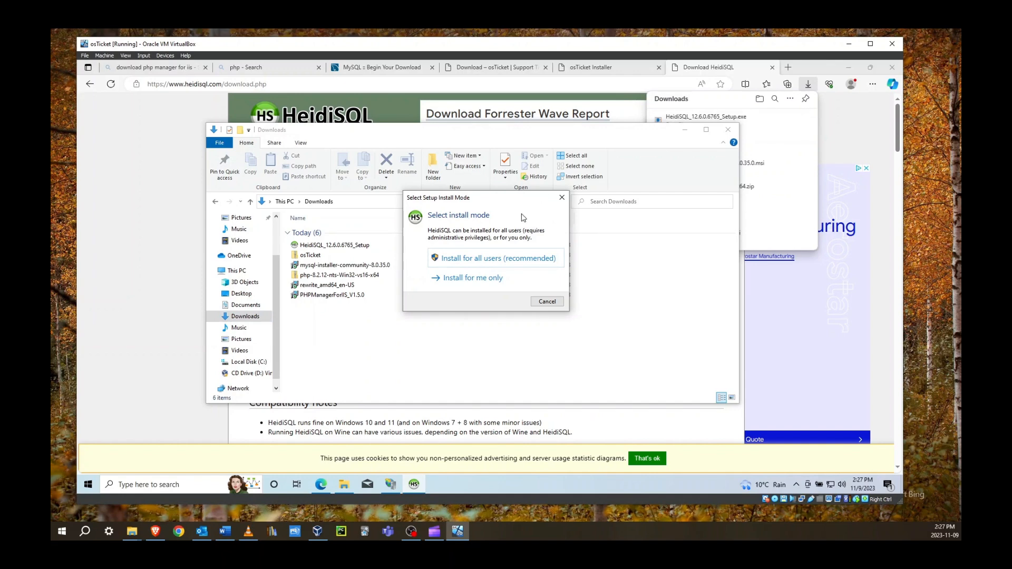
click(463, 259)
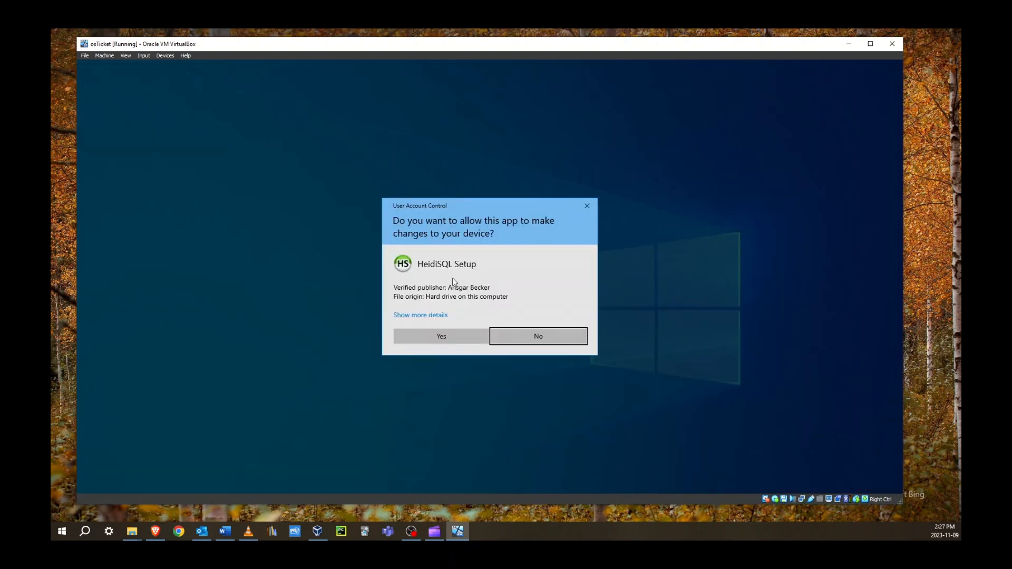
click(444, 336)
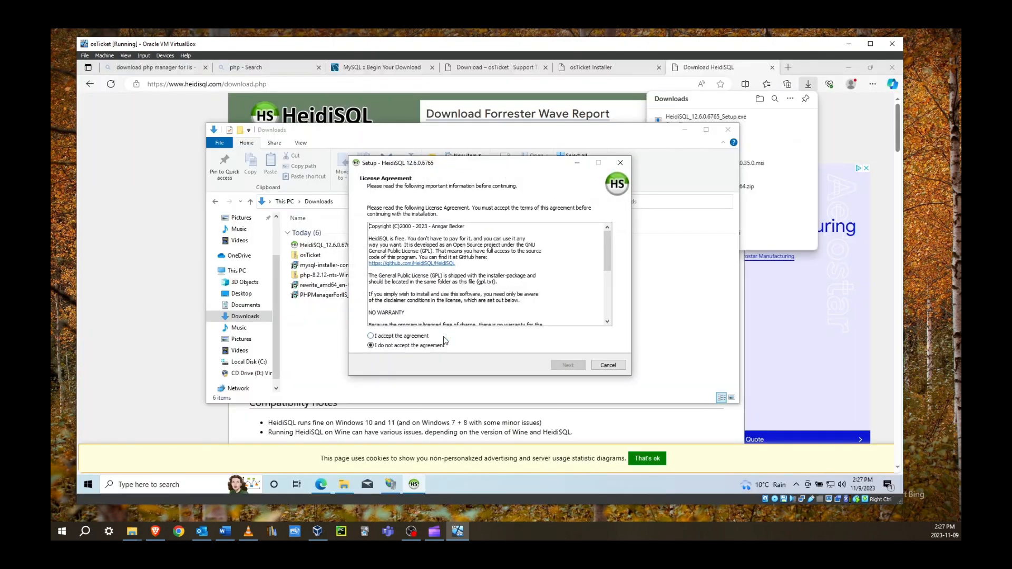
Accept the license, keep the default folder, Start Menu and tasks, and finish installing HeidiSQL 12.6
click(422, 337)
click(560, 367)
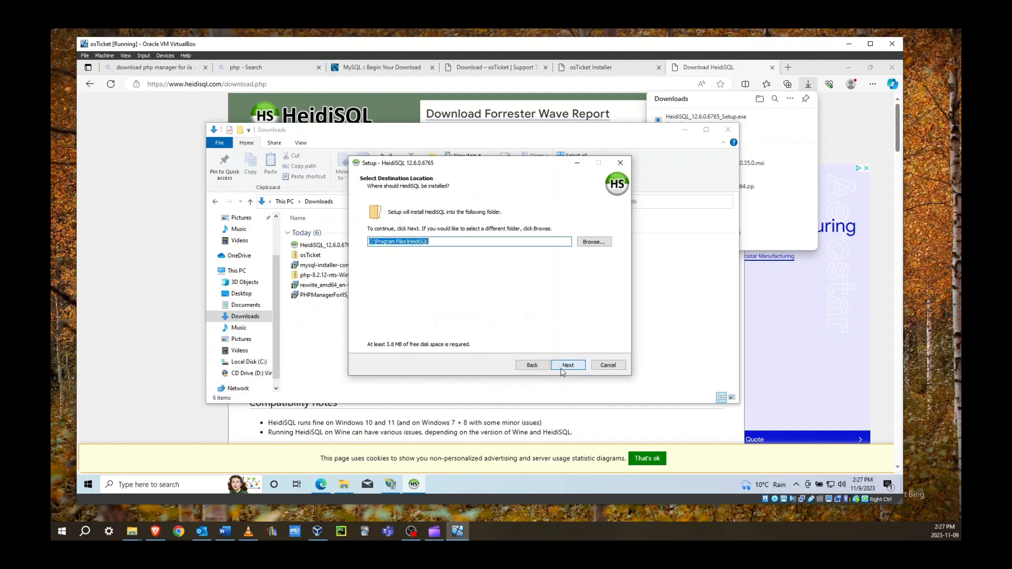
click(565, 371)
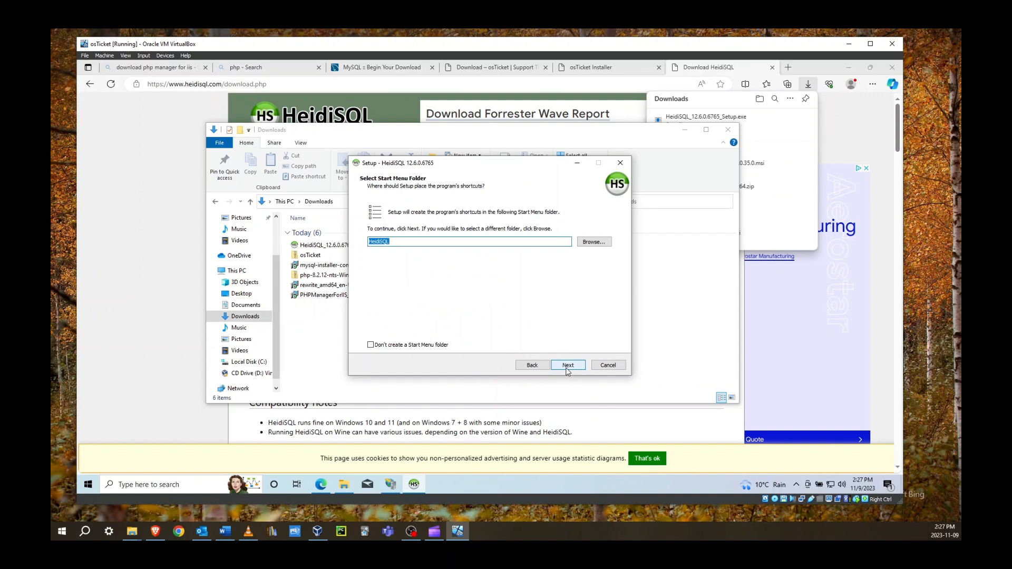
click(566, 370)
click(567, 371)
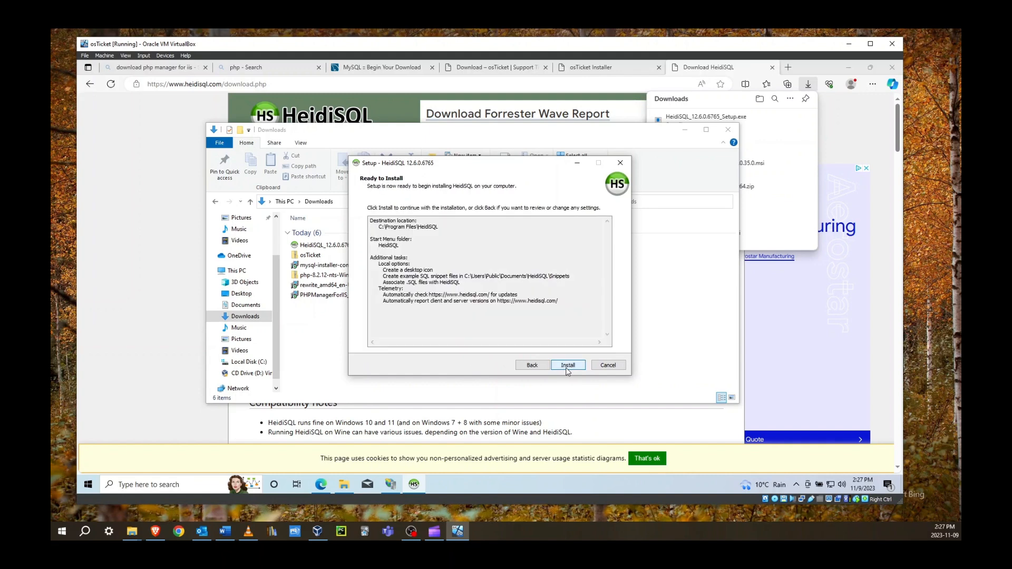
click(567, 371)
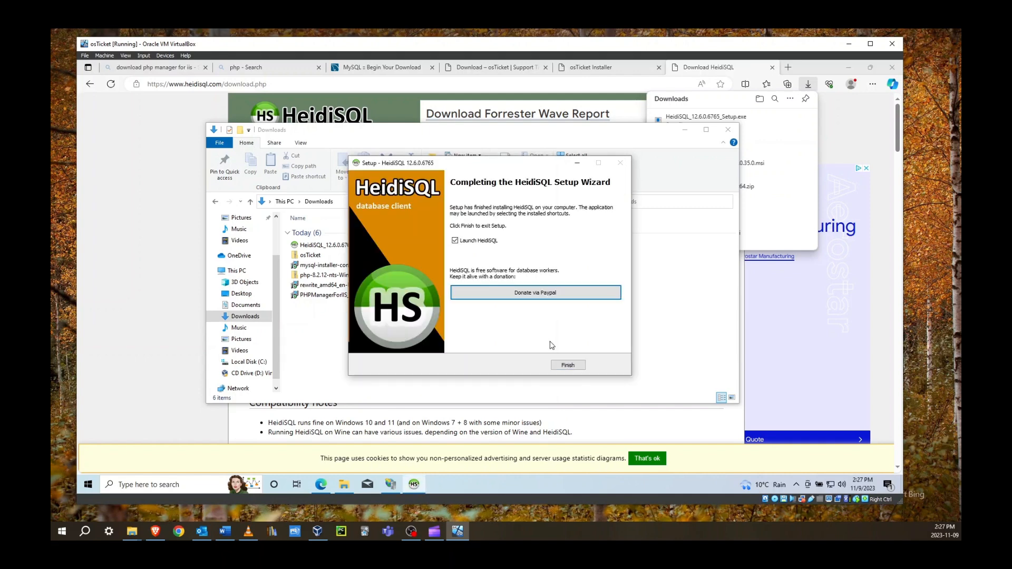
click(573, 368)
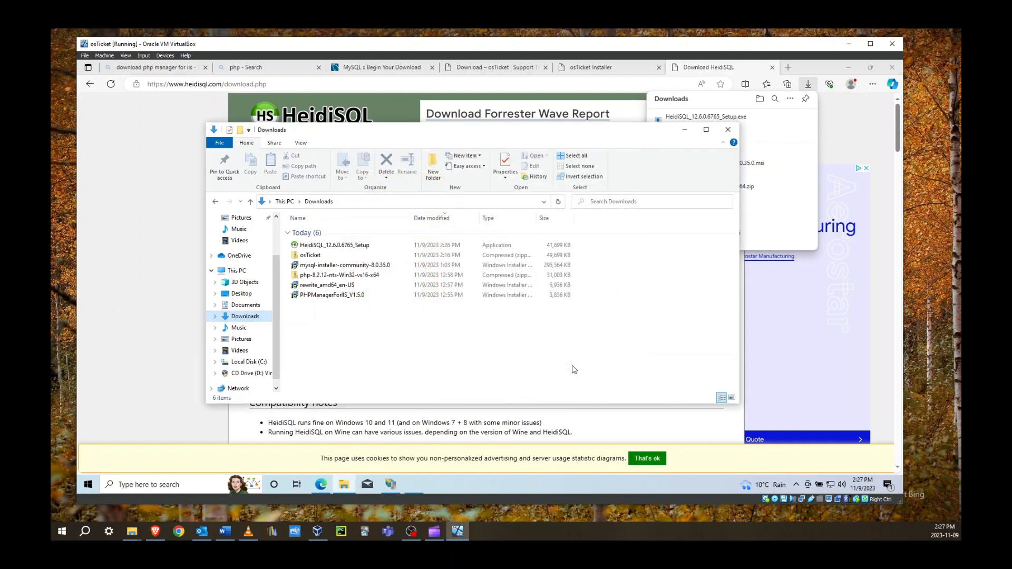
Create a new HeidiSQL session and connect to the local MySQL server as root with its password
right_click(192, 183)
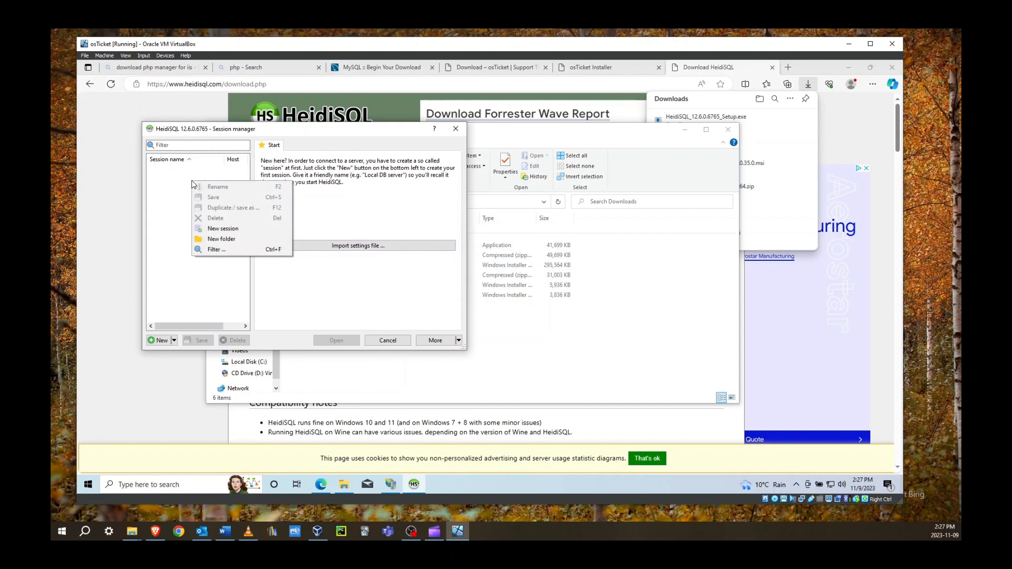
click(219, 229)
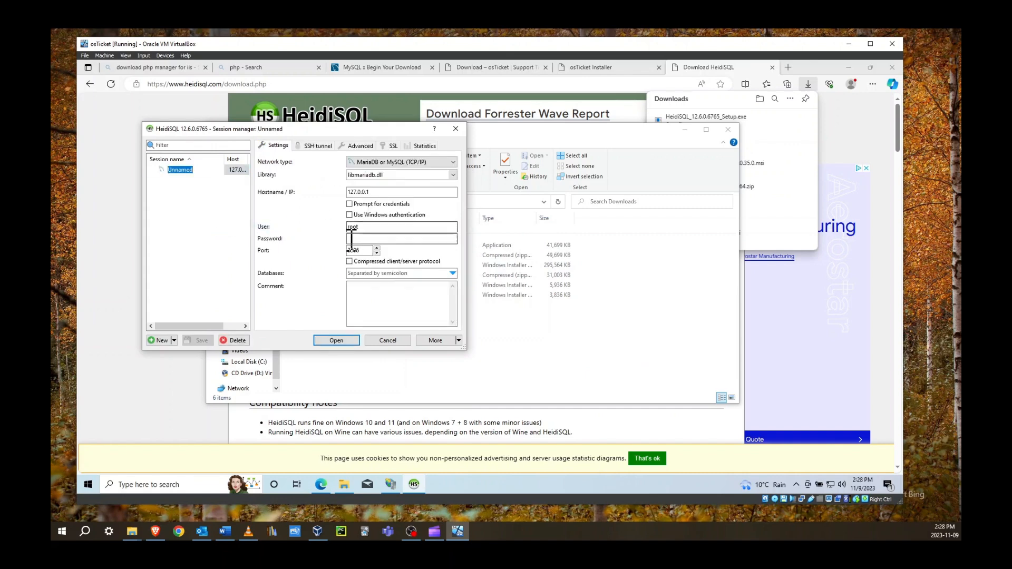
click(354, 238)
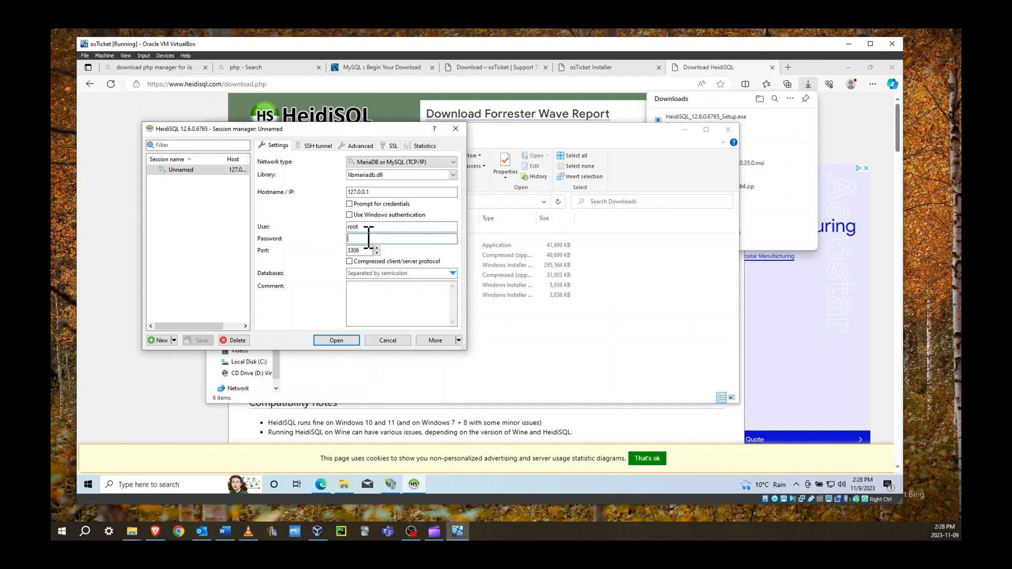
text(••)
click(340, 342)
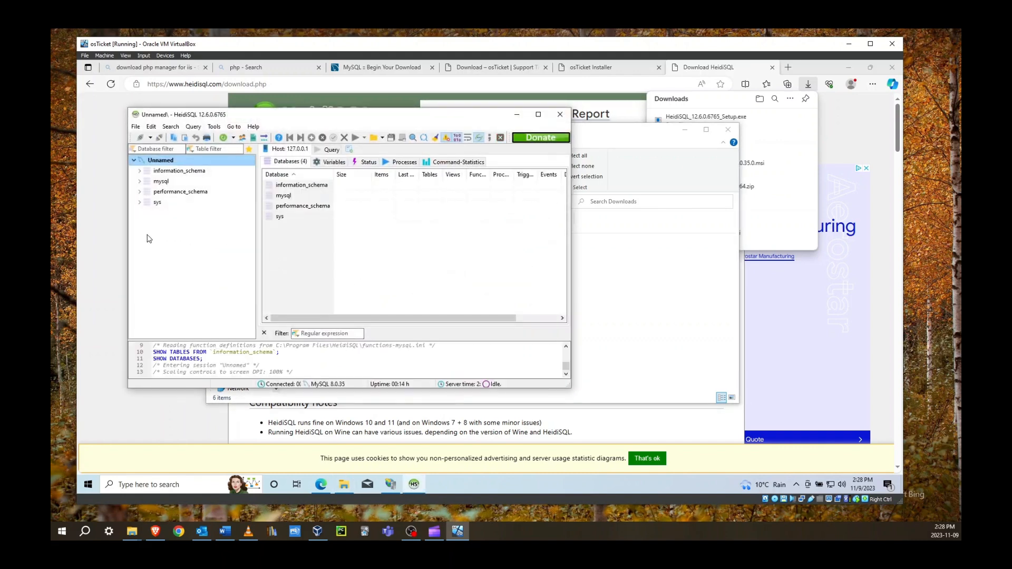
Create a new database named osTicket, then go back to the osTicket installer in Edge
right_click(150, 239)
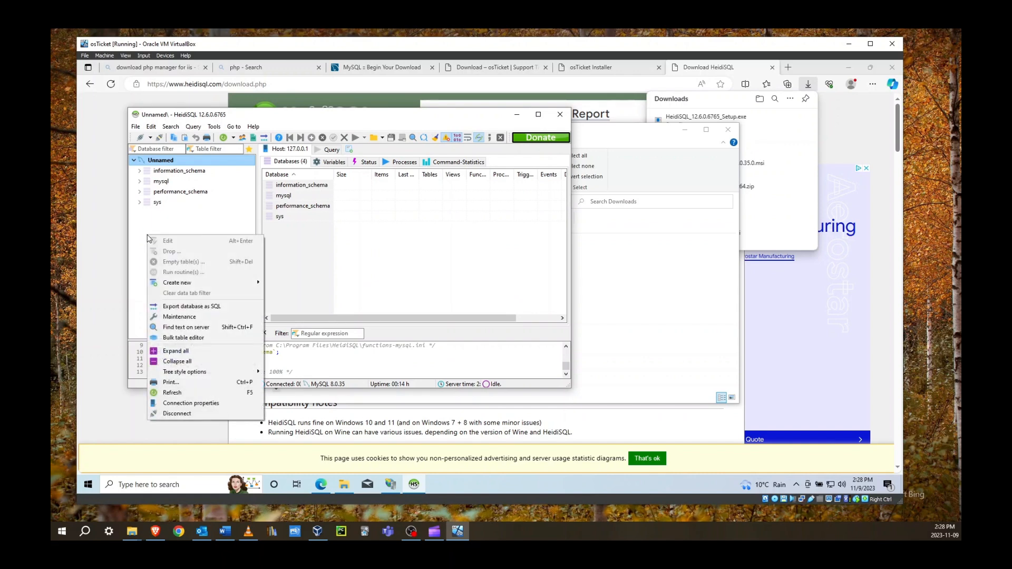
mouse_move(176, 284)
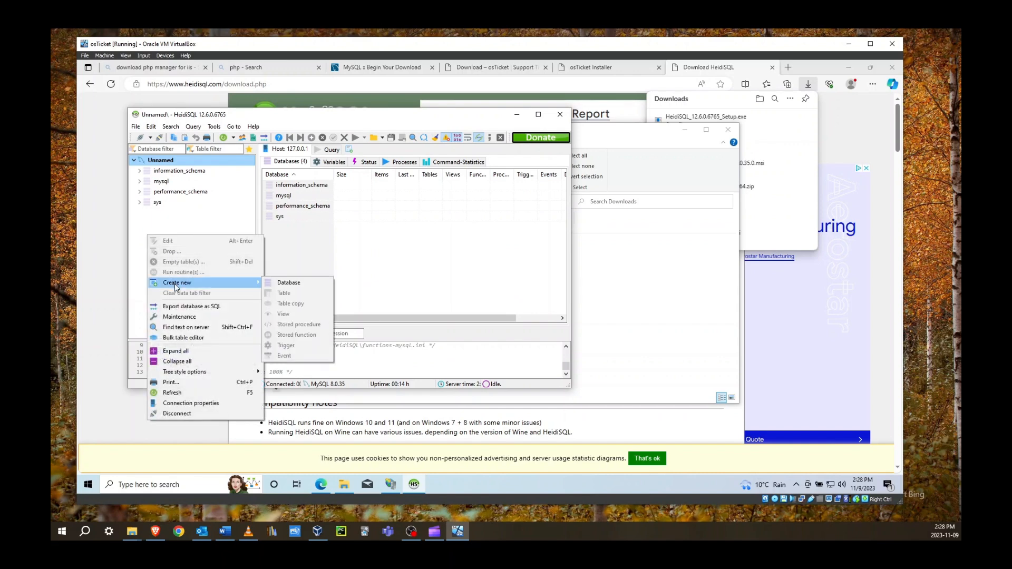
click(289, 284)
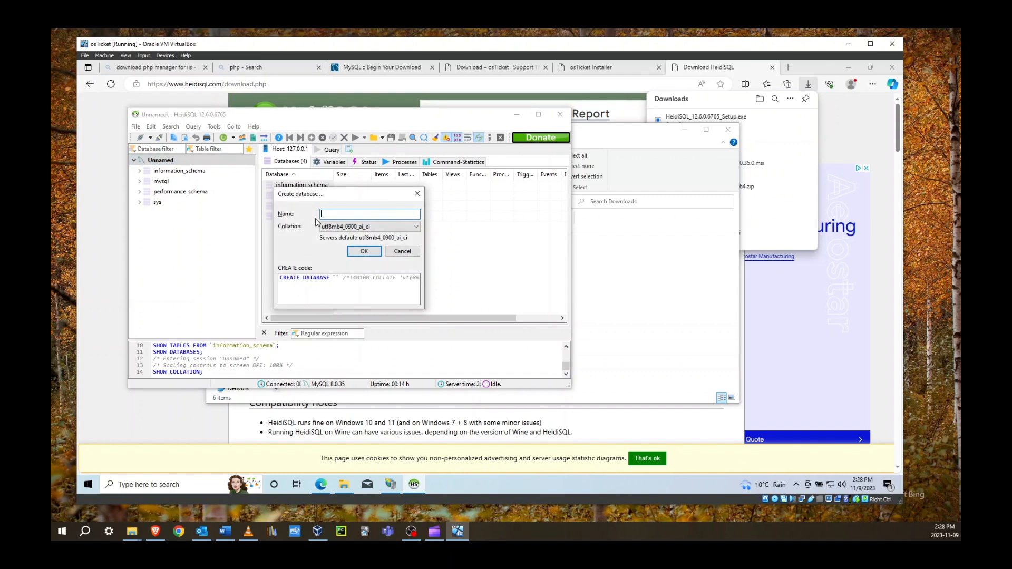
text(osTicket)
click(350, 252)
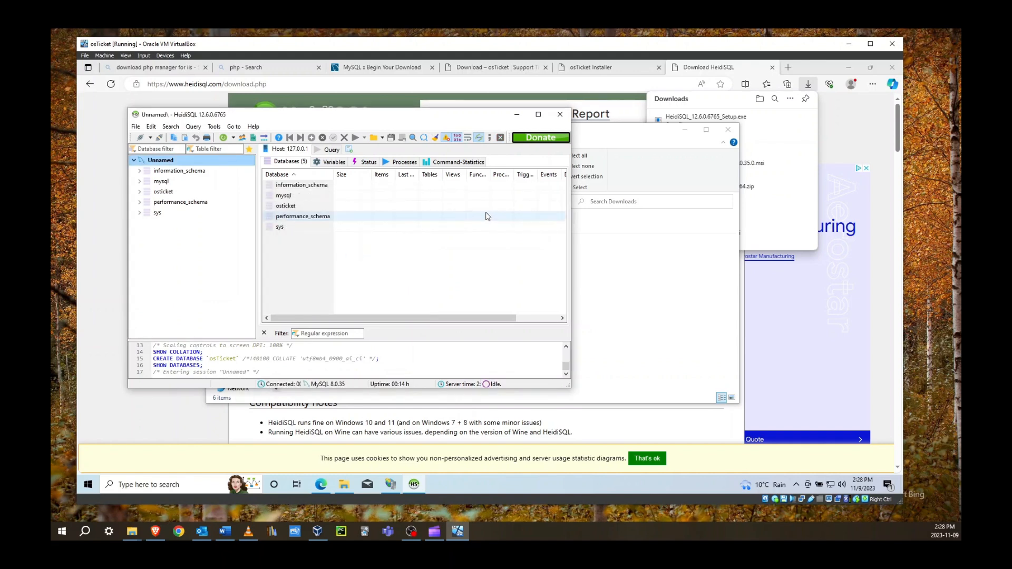
click(605, 72)
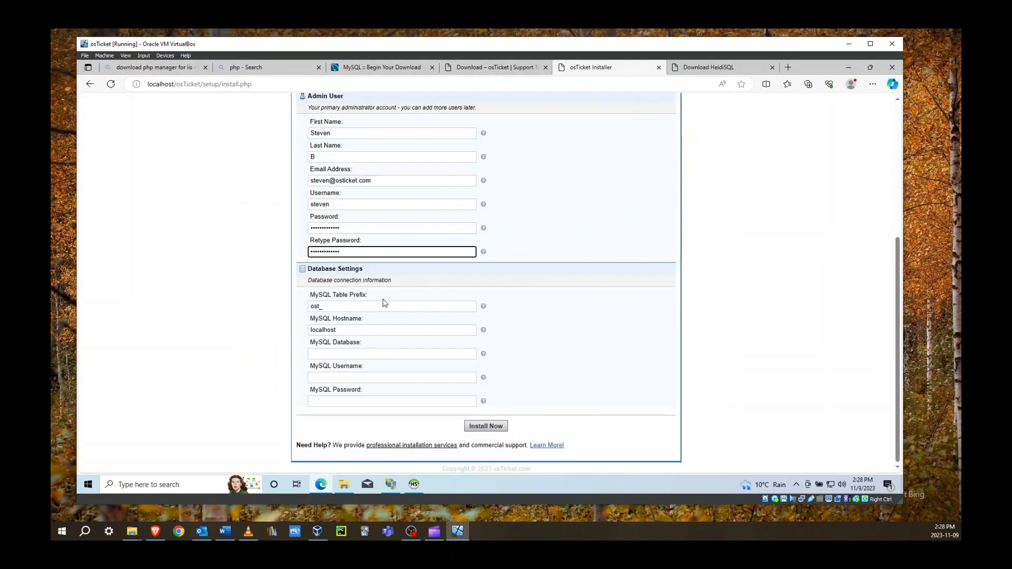
Fill in MySQL database osTicket, username root and the password, then run Install Now
click(335, 354)
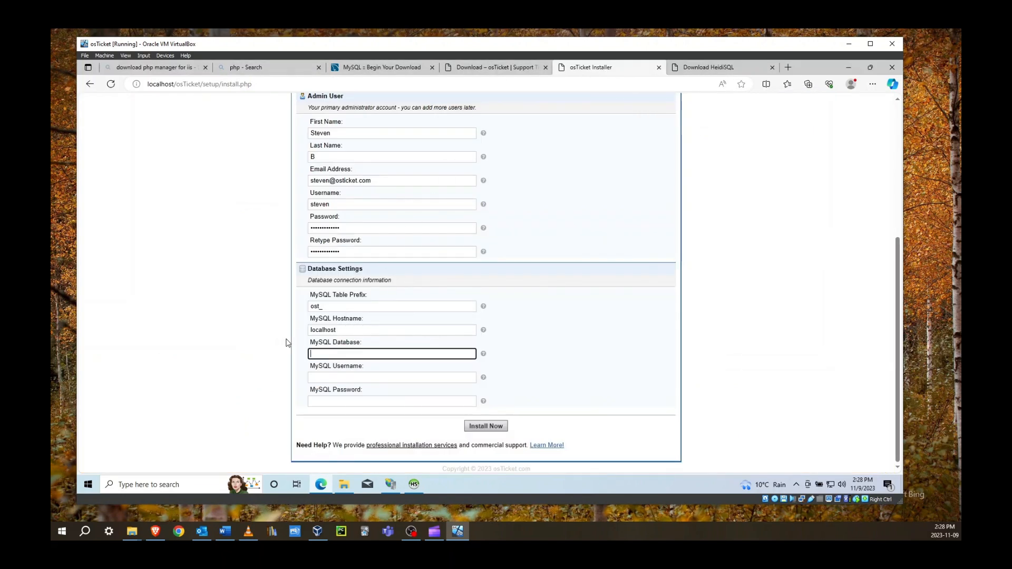
text(osTicket)
key(Tab)
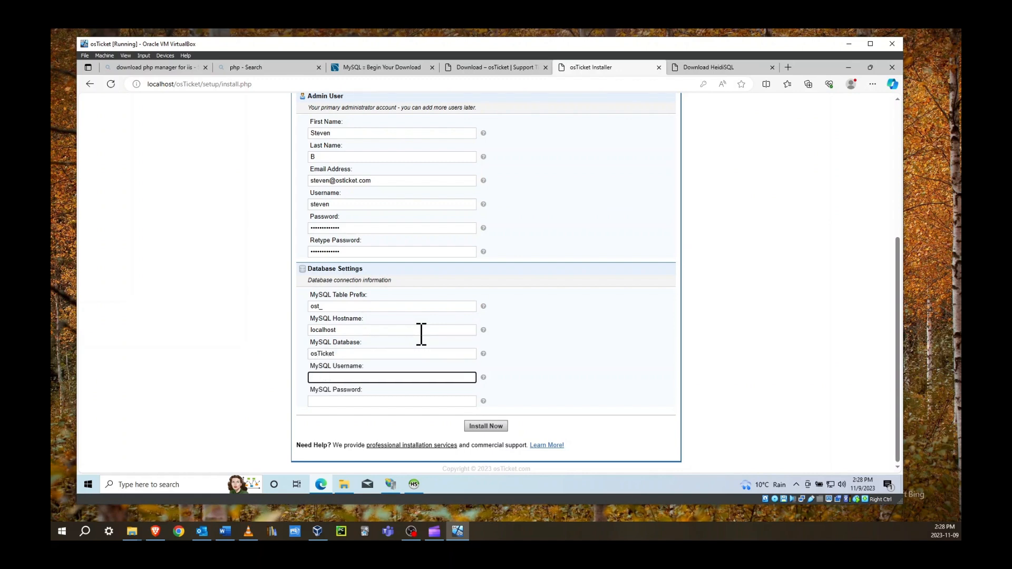
text(root)
key(Tab)
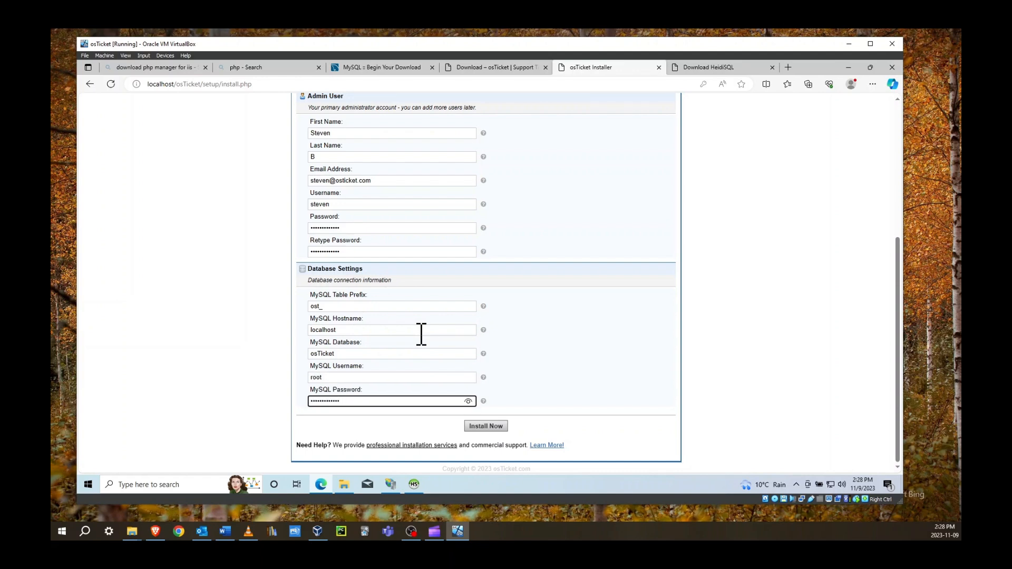
click(474, 426)
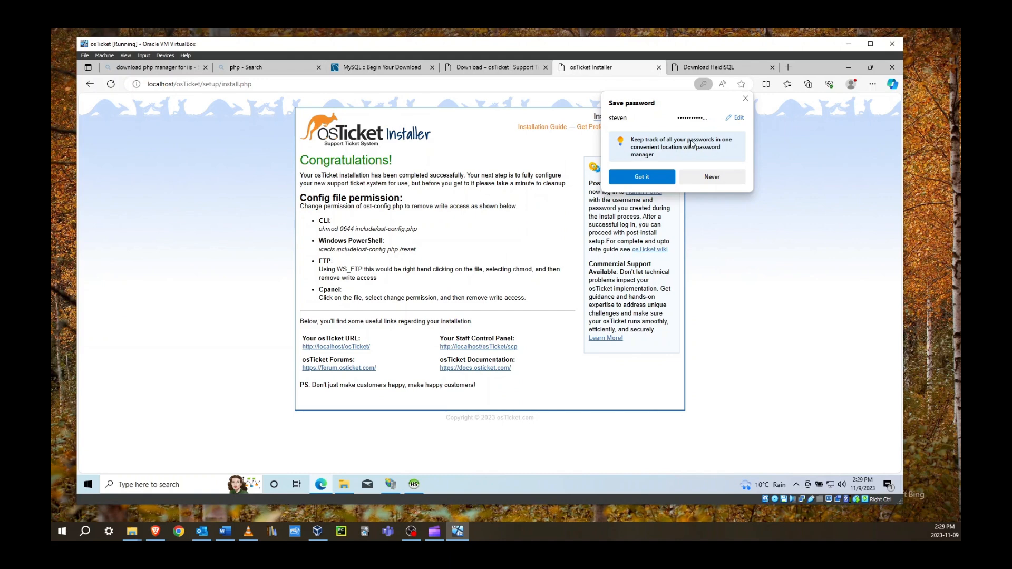
Dismiss the save-password offer and open the osTicket site URL in a new tab
click(745, 99)
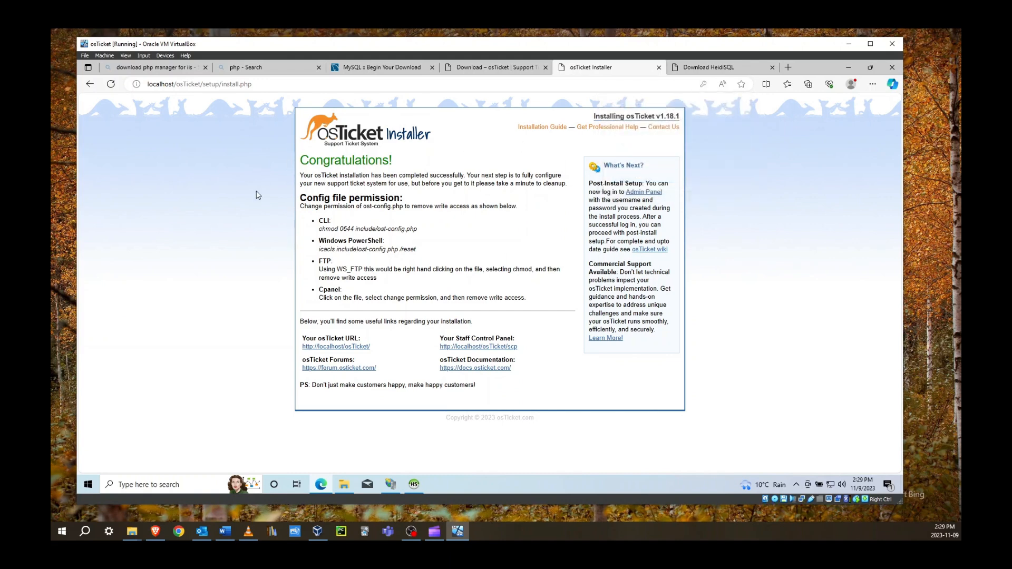
right_click(327, 351)
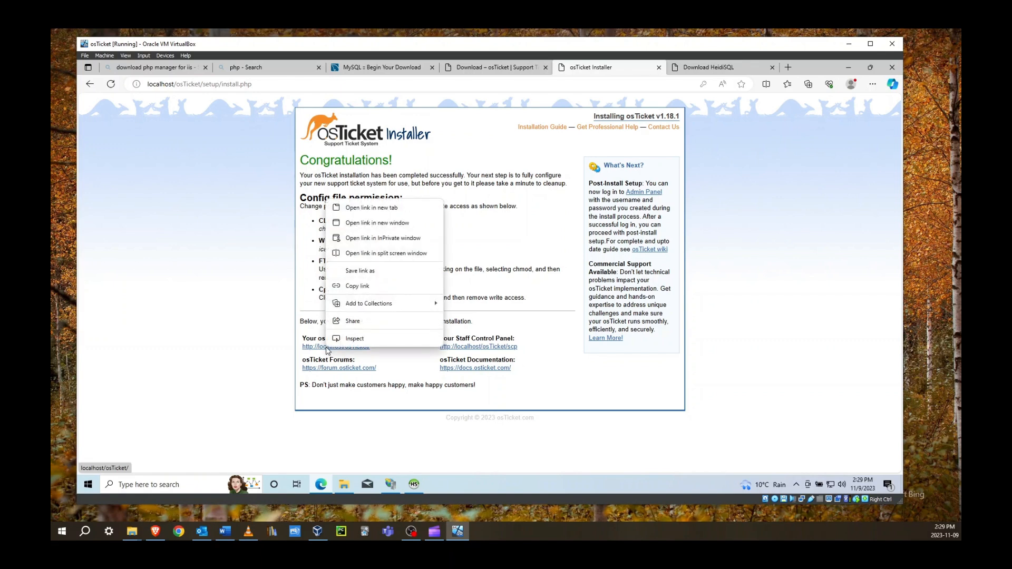
click(364, 207)
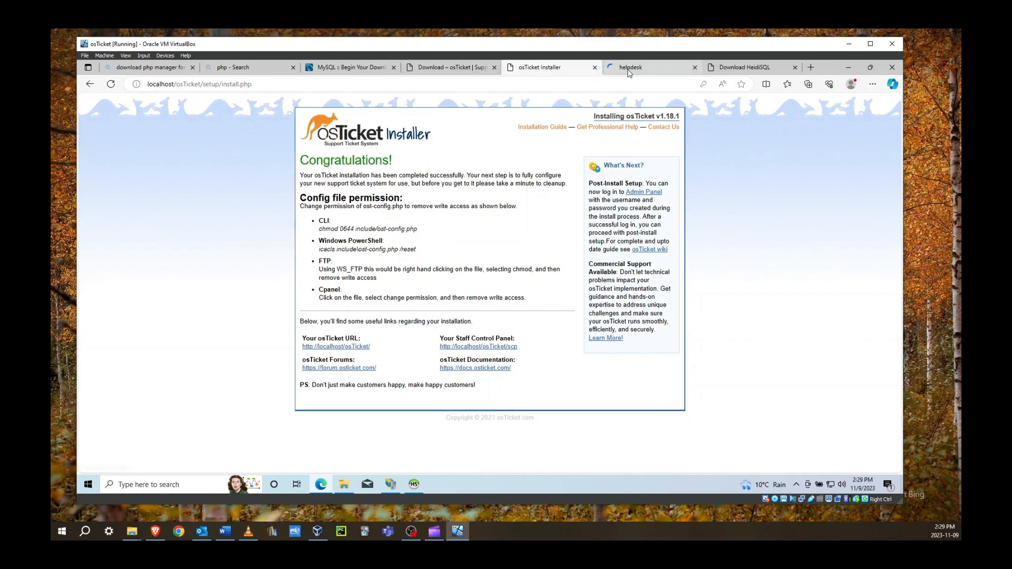
click(629, 71)
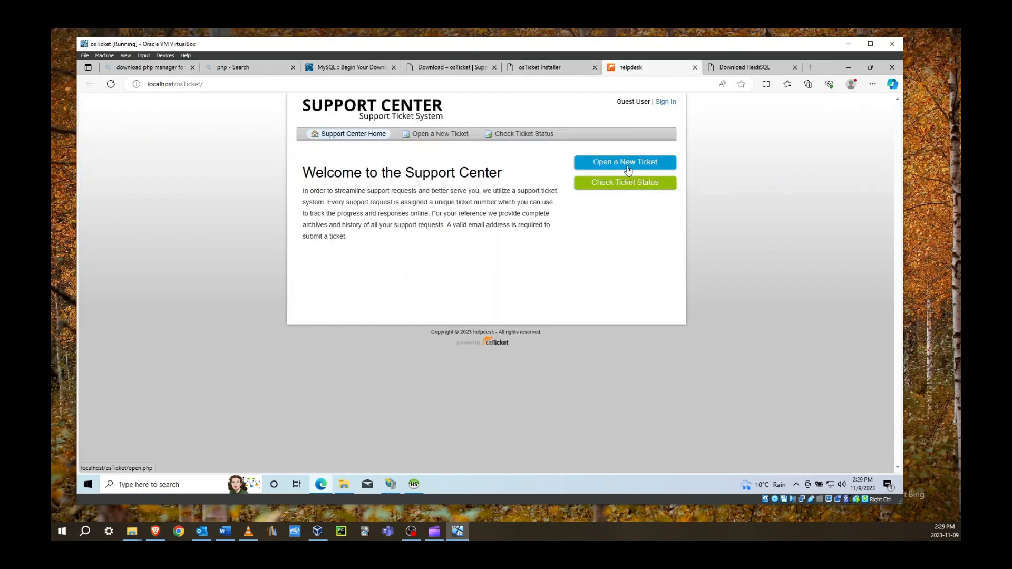
Open the Staff Control Panel link in a new tab from the installer's completion page
click(558, 66)
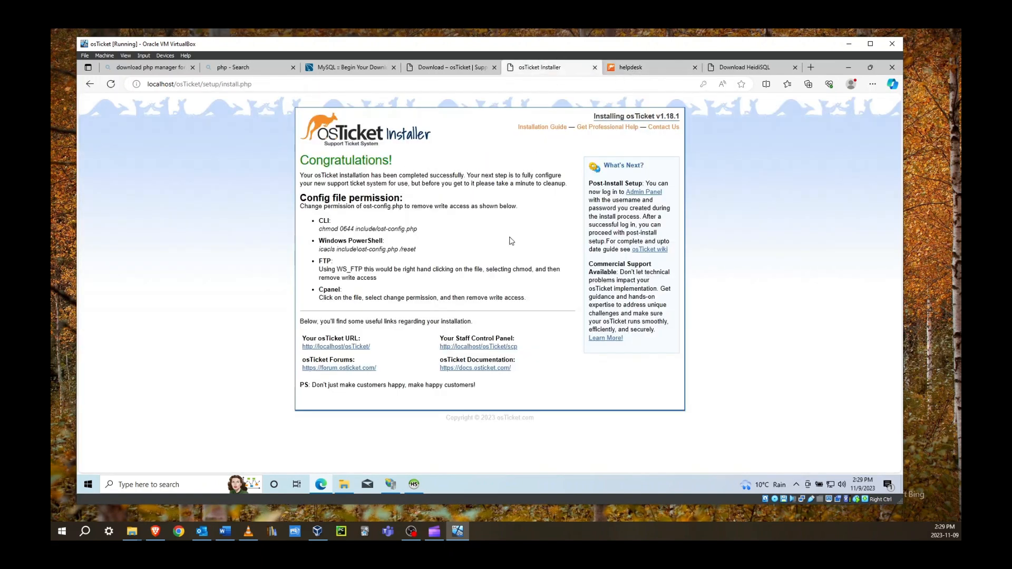
right_click(473, 349)
click(510, 210)
click(652, 67)
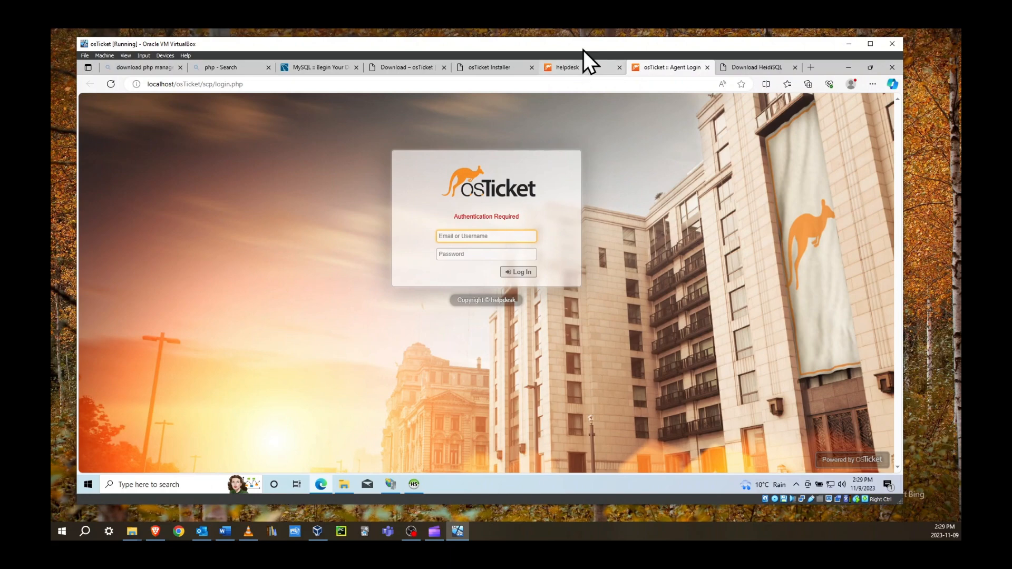
click(583, 63)
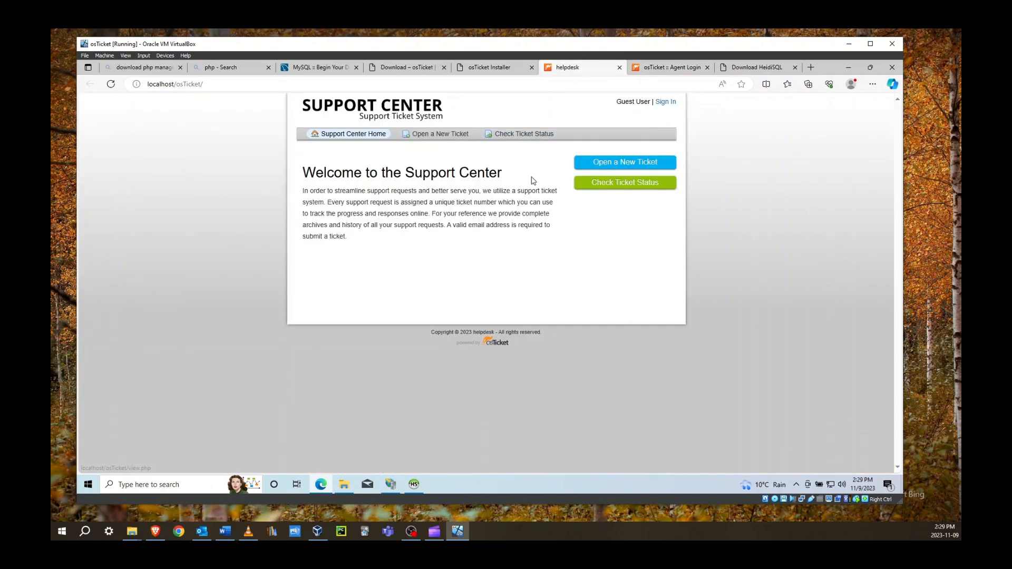
Log in on the Agent Login page with the saved admin e-mail and password, declining to save the password
click(673, 68)
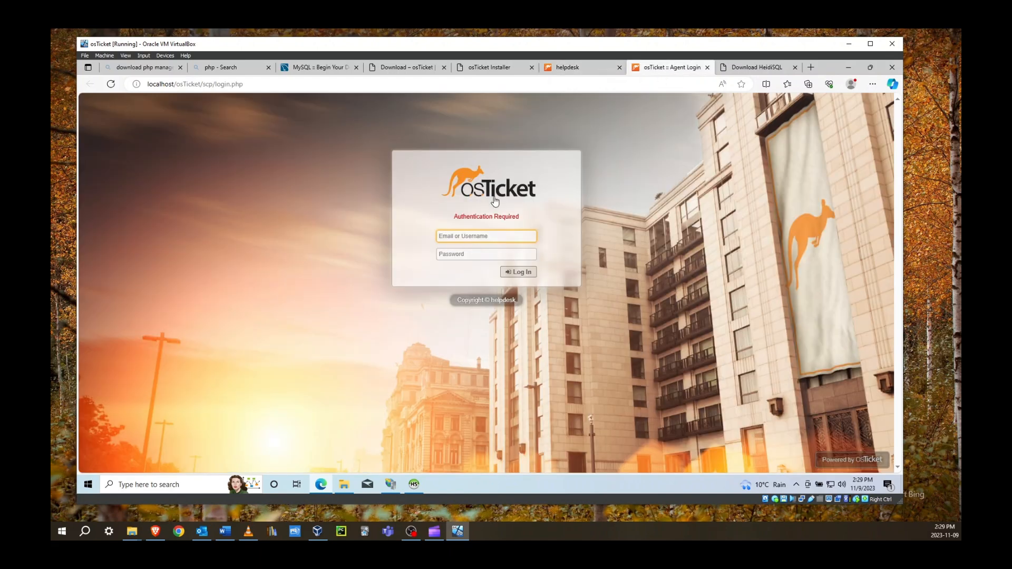
click(466, 235)
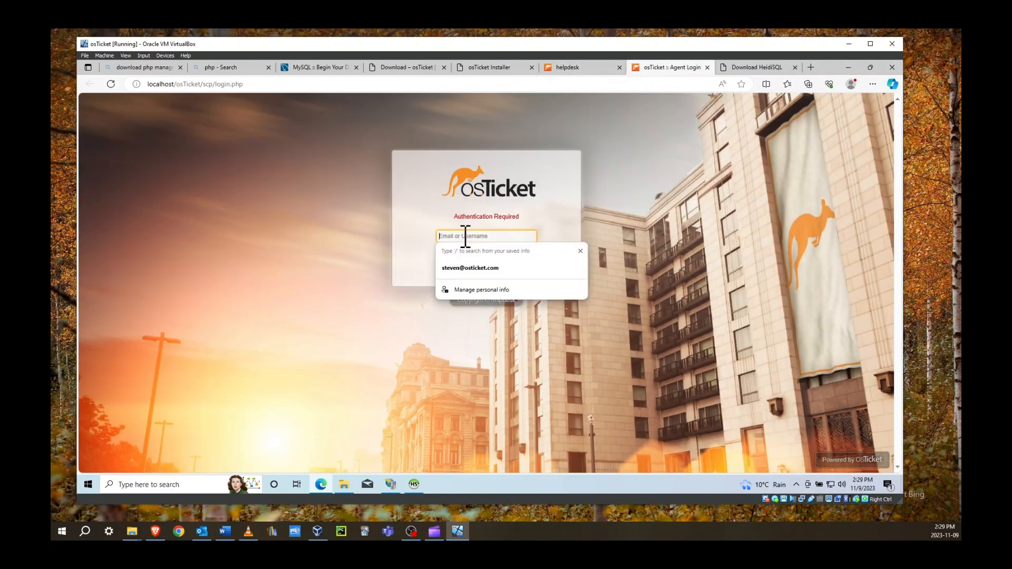
click(466, 269)
click(459, 255)
text(pa)
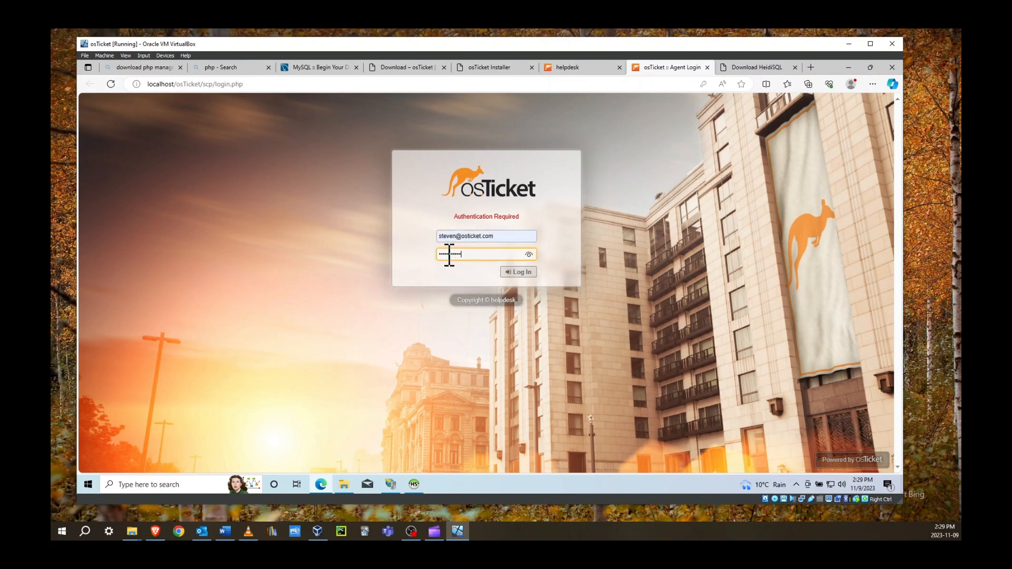
click(532, 273)
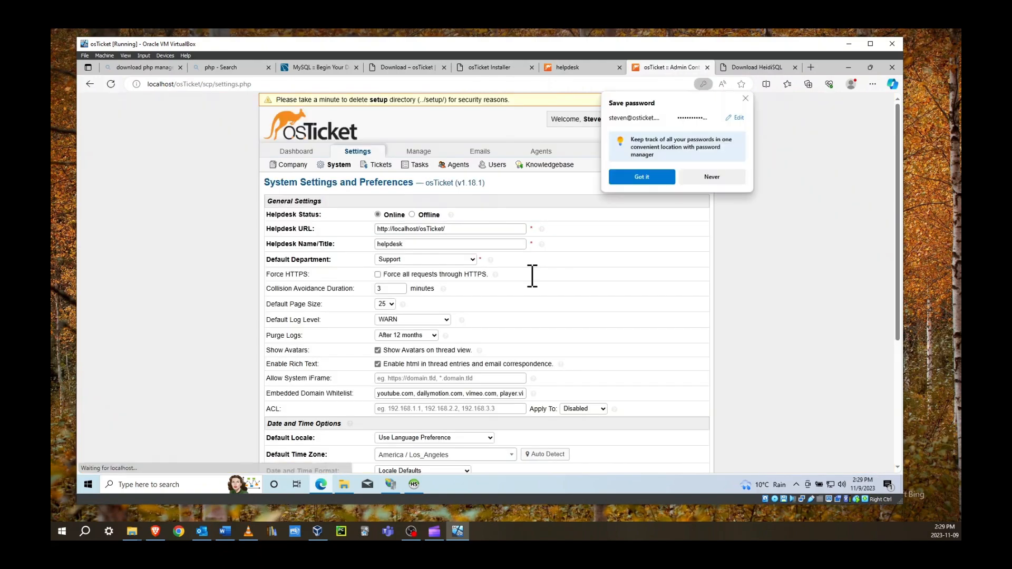
click(746, 99)
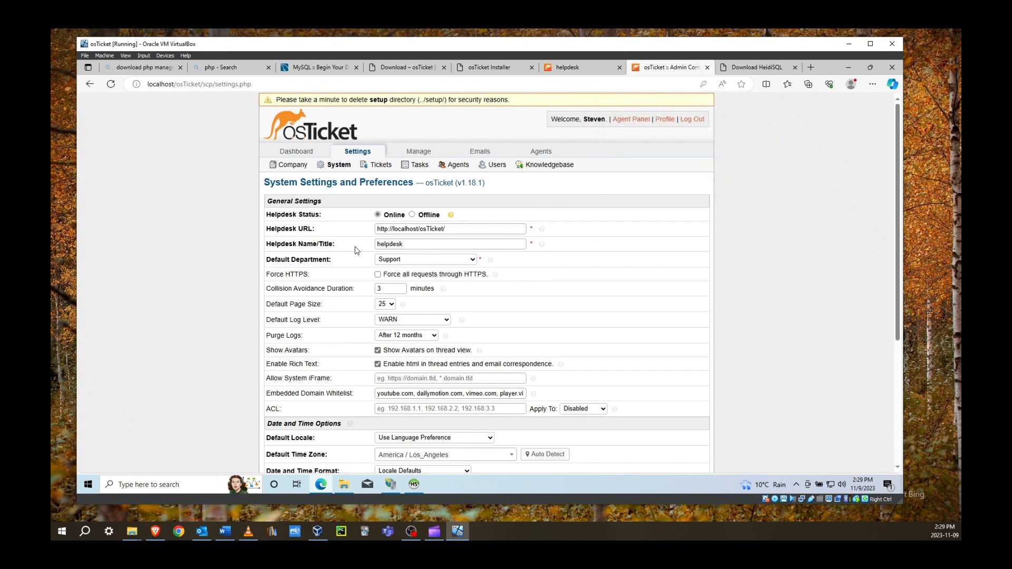
Delete the setup folder from C:\inetpub\wwwroot\osTicket and reload the osTicket settings page
click(343, 486)
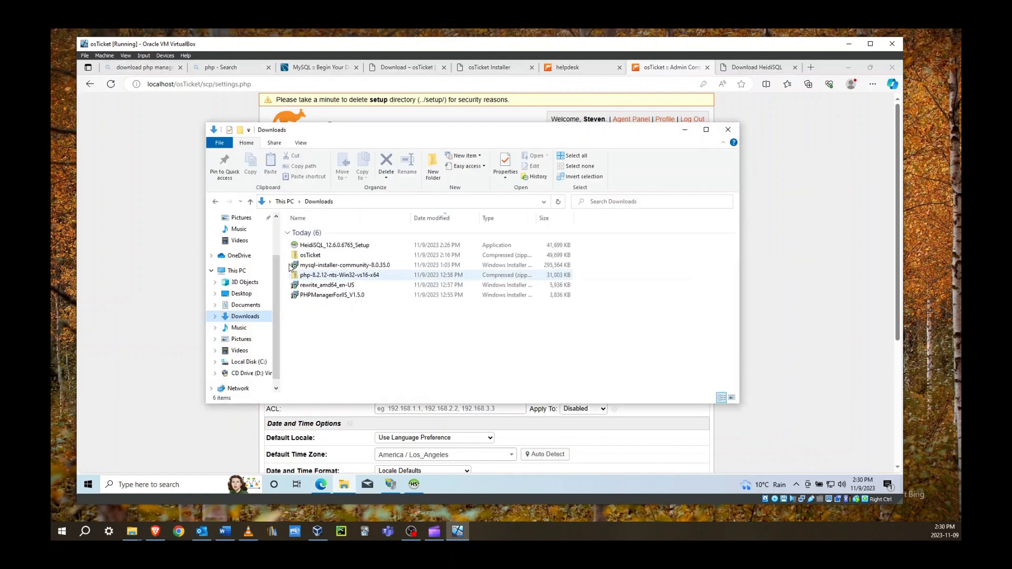
click(254, 361)
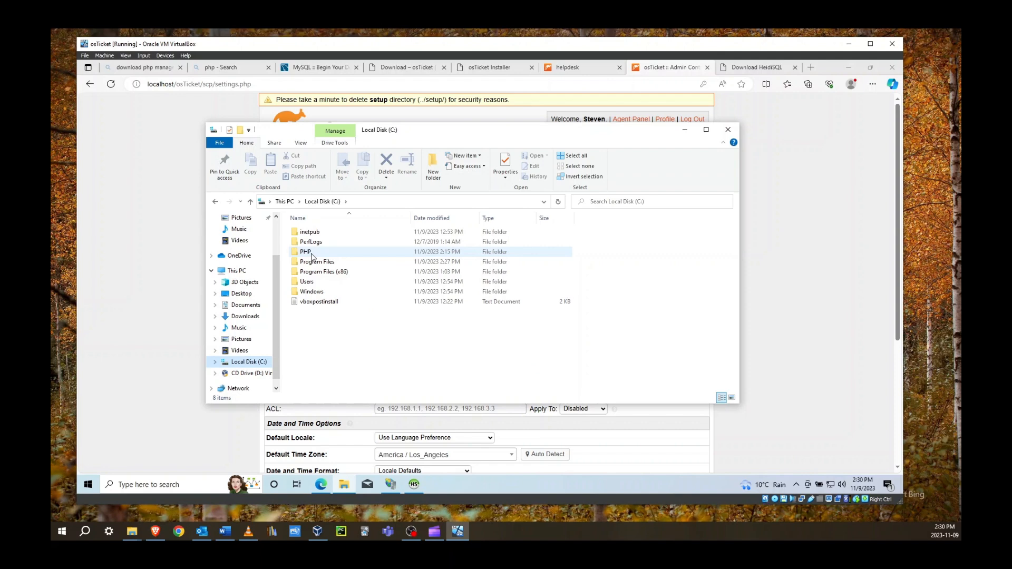
double_click(315, 233)
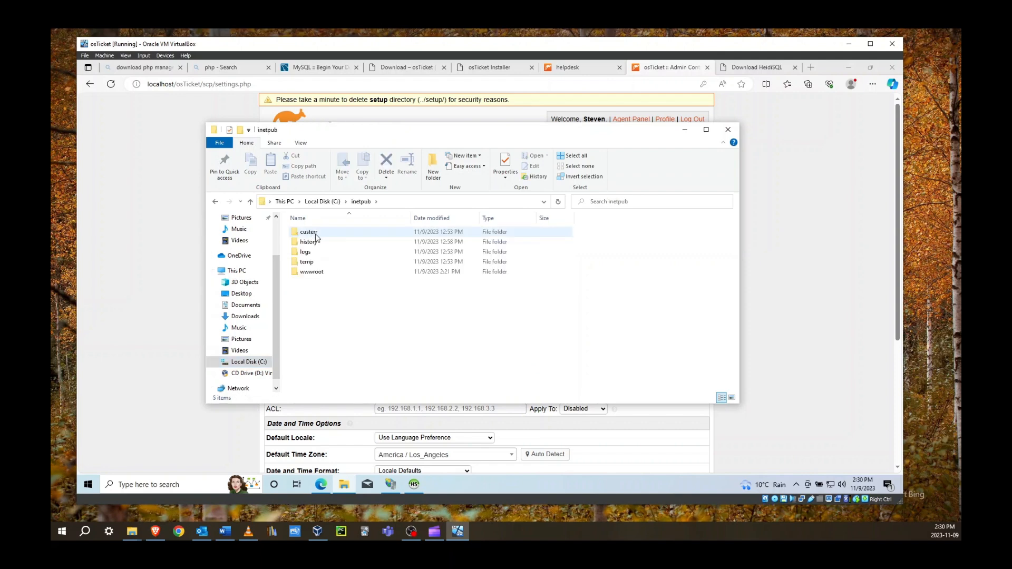
double_click(311, 274)
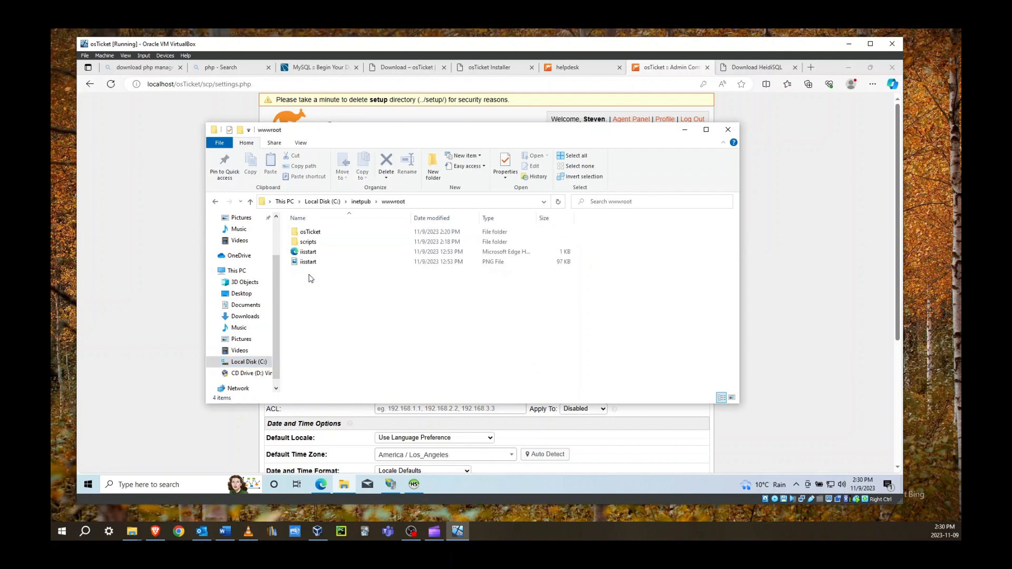
double_click(315, 241)
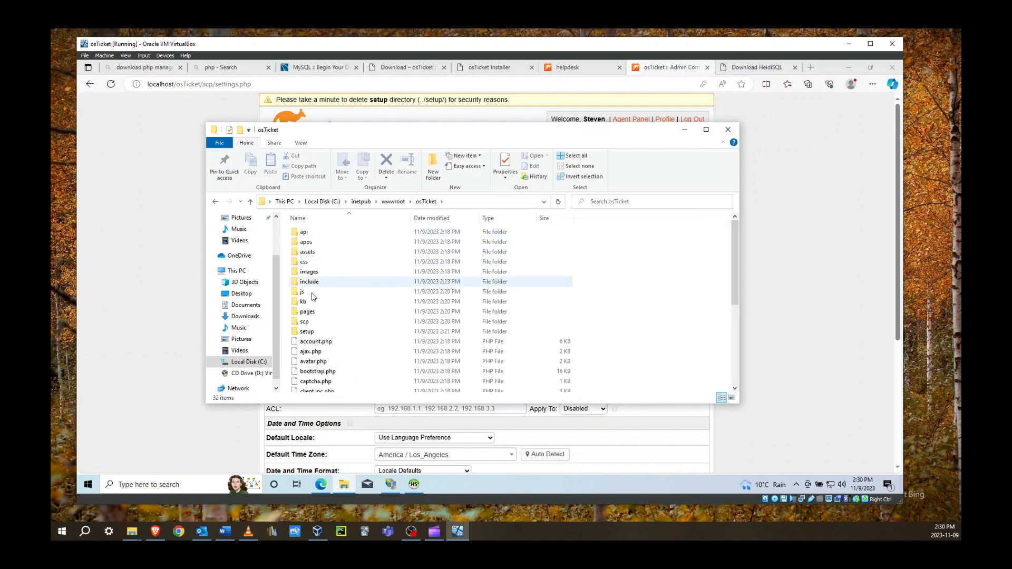
right_click(306, 332)
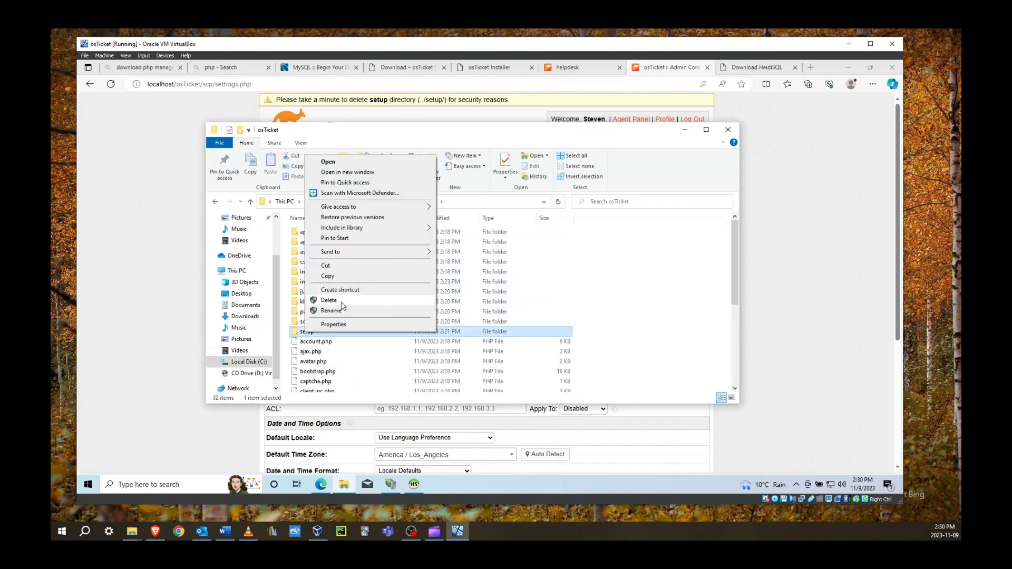
click(329, 300)
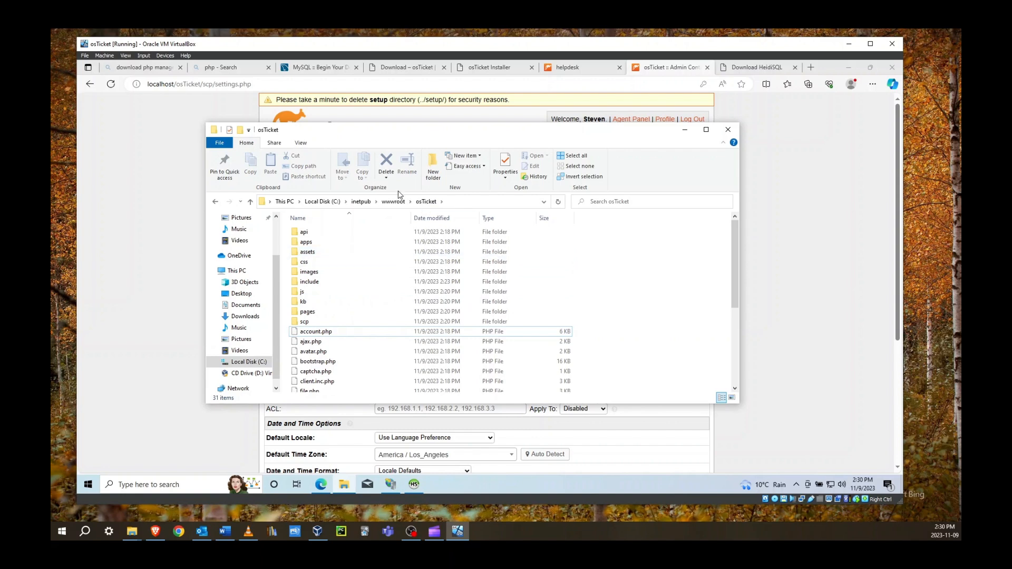
click(728, 129)
click(115, 85)
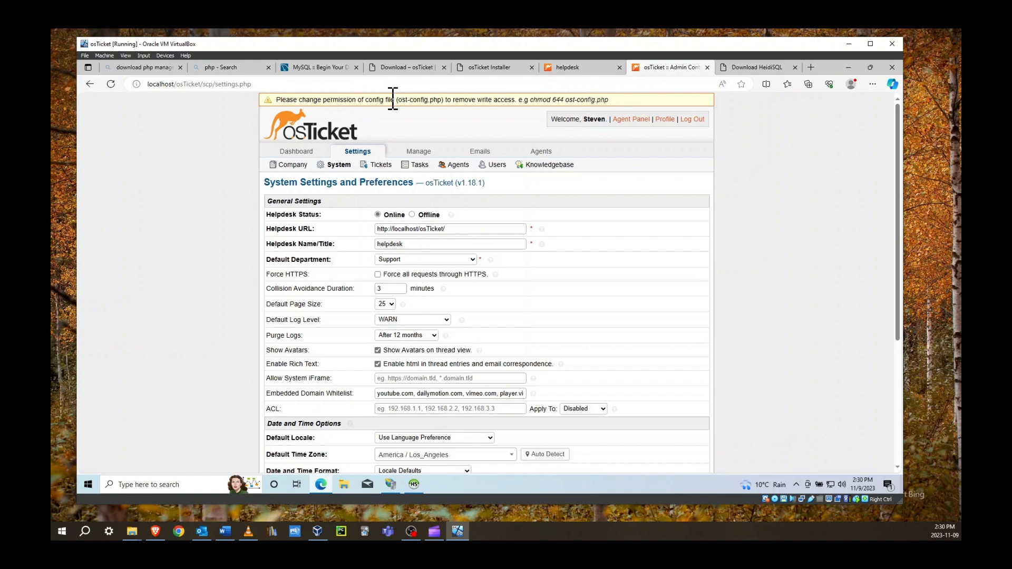
Browse to C:\inetpub\wwwroot\osTicket\include and scroll down to ost-config.php
click(343, 486)
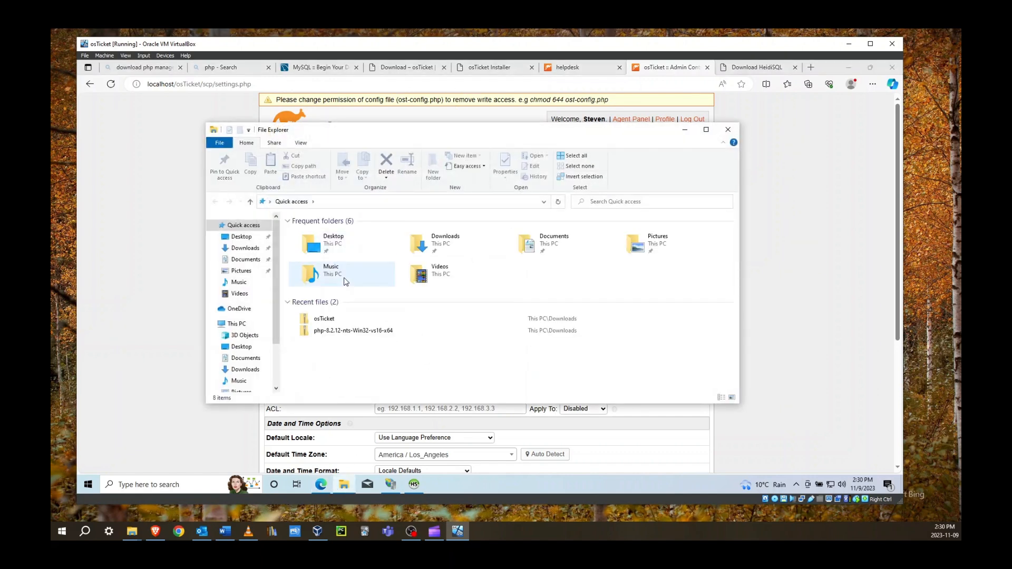
scroll(258, 299, down, 1)
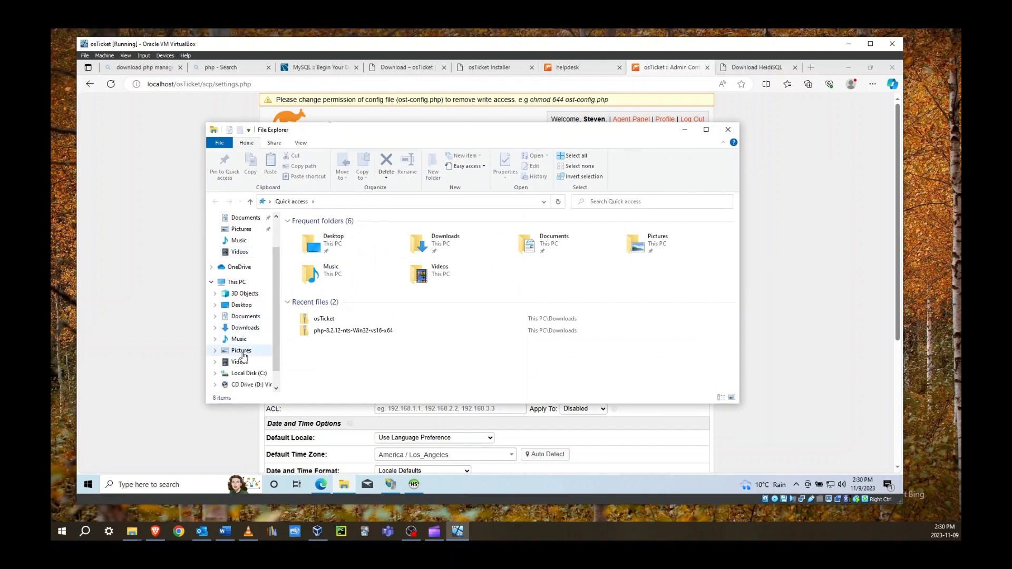
scroll(250, 353, down, 1)
click(249, 351)
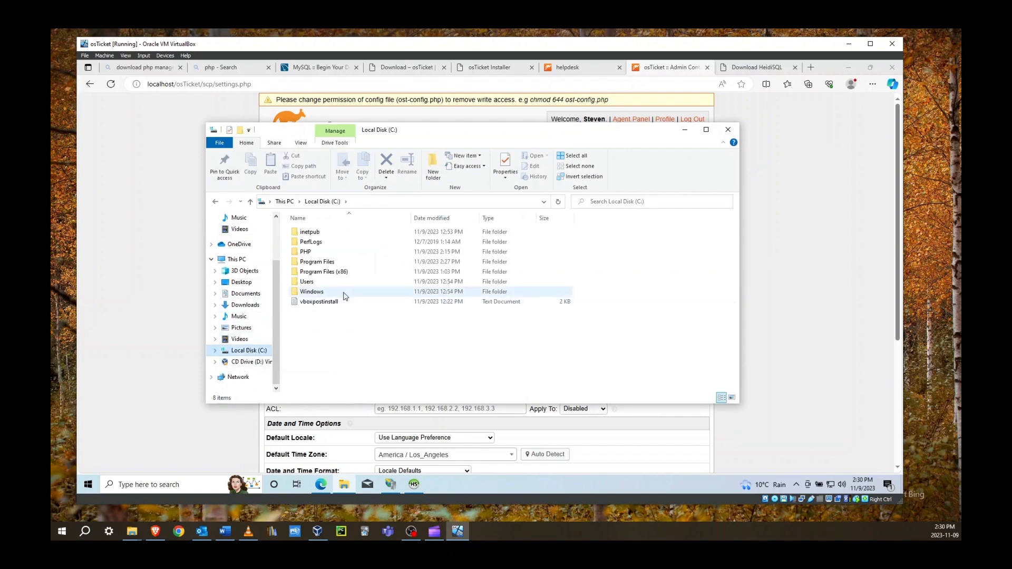
double_click(315, 233)
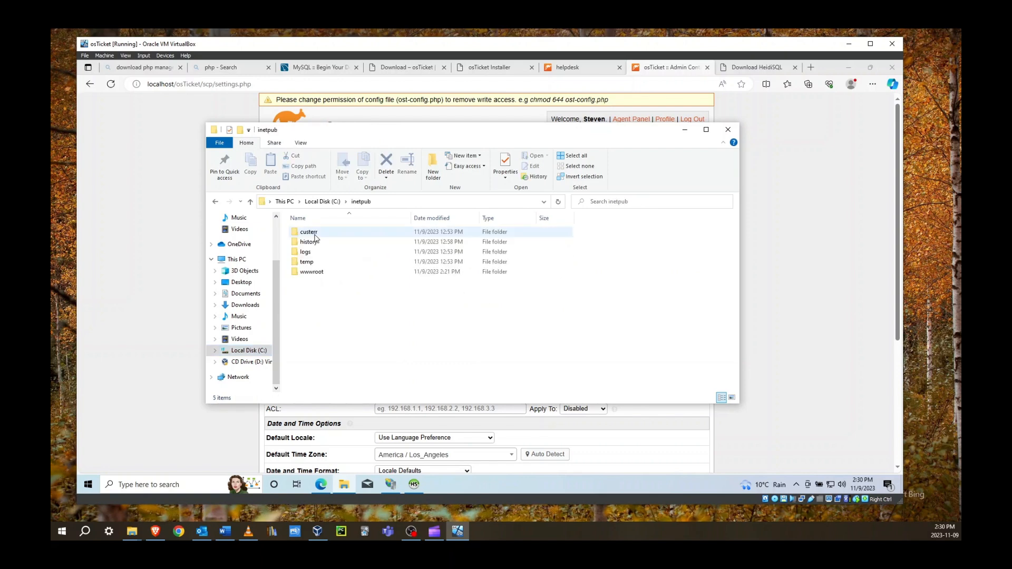
click(314, 274)
double_click(315, 274)
double_click(315, 252)
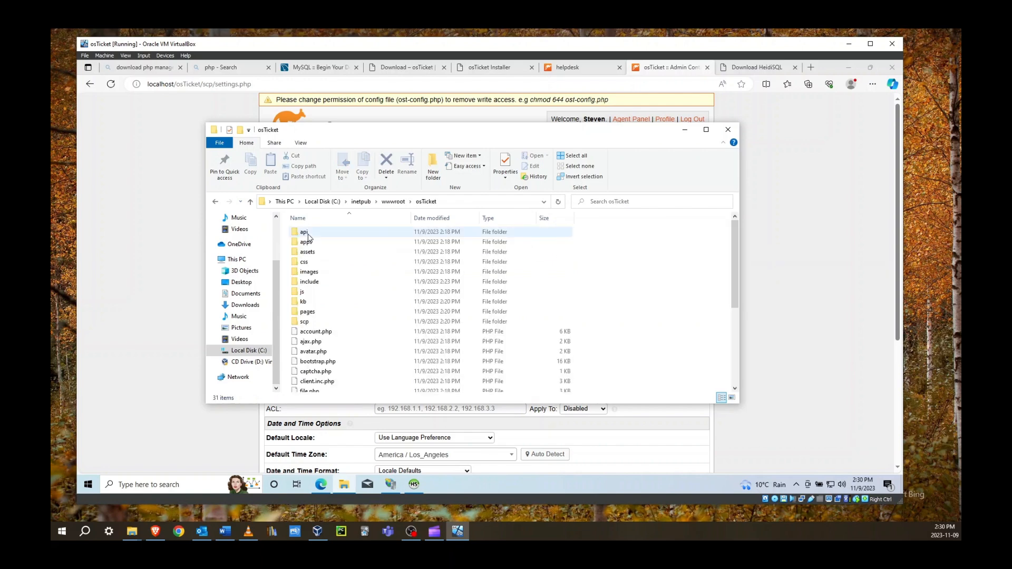
double_click(314, 281)
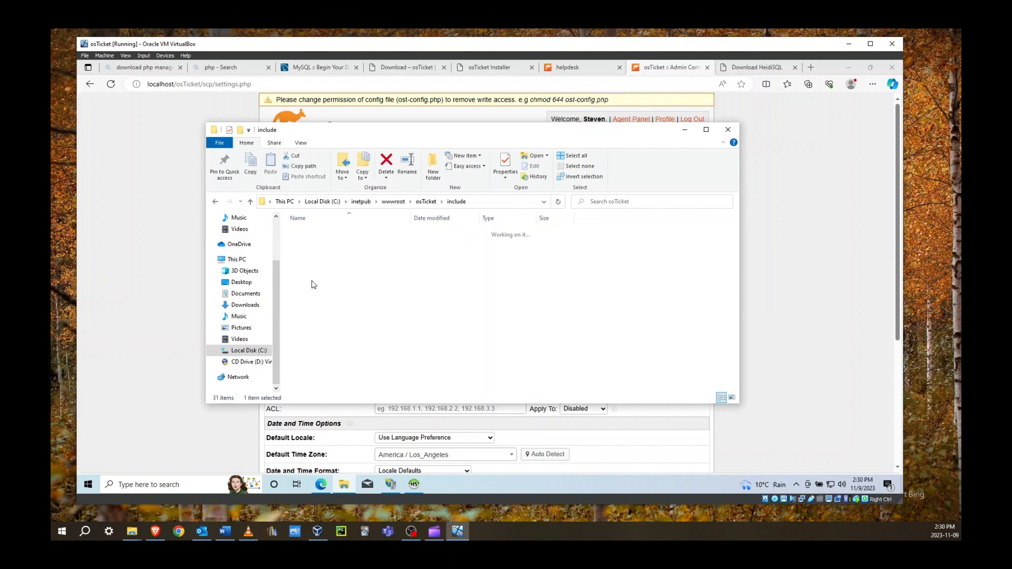
scroll(317, 280, down, 20)
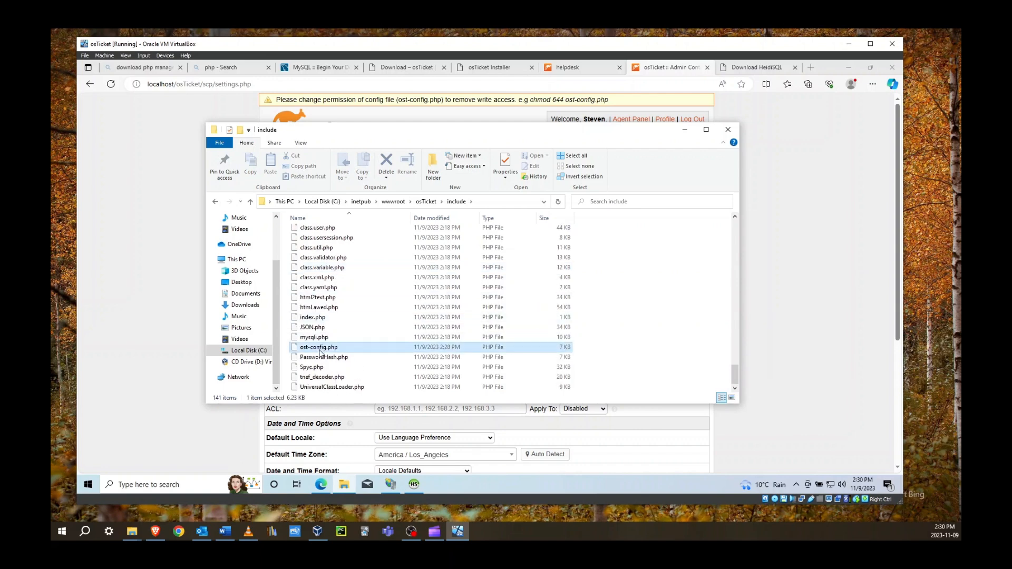
In ost-config.php's advanced security settings, remove Modify and Write for Everyone, leaving read-only access
right_click(344, 347)
click(348, 342)
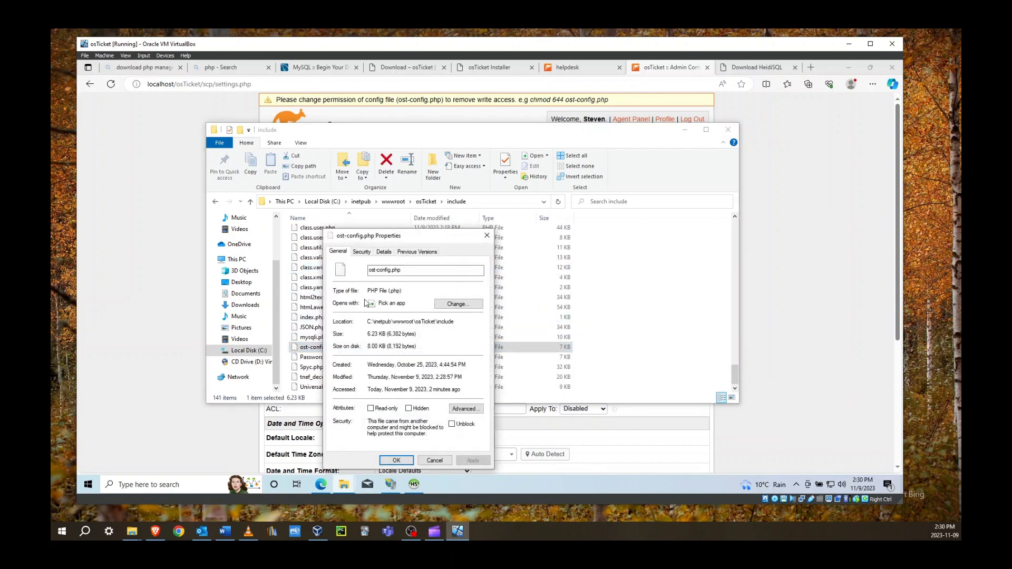
click(361, 252)
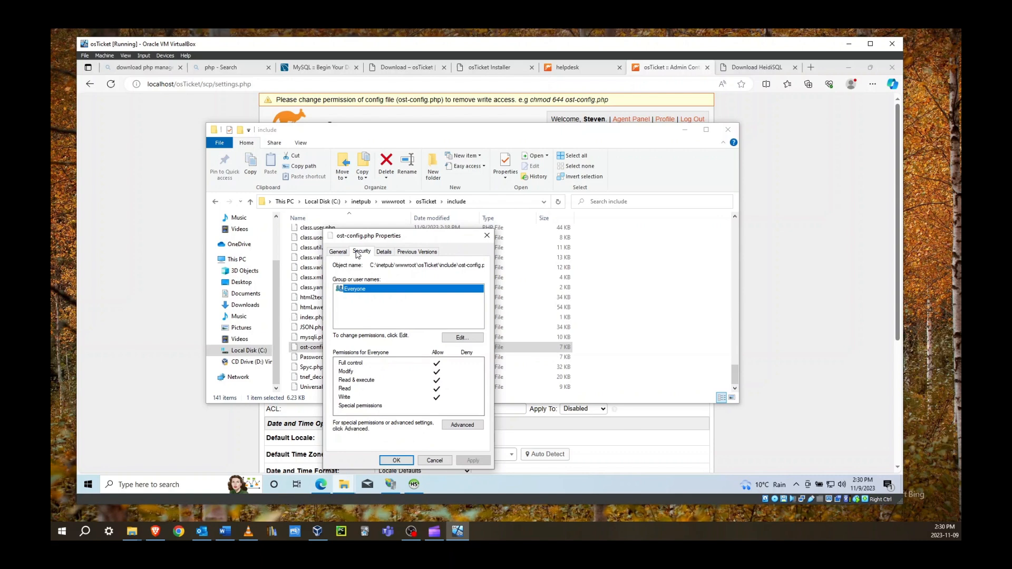
click(460, 426)
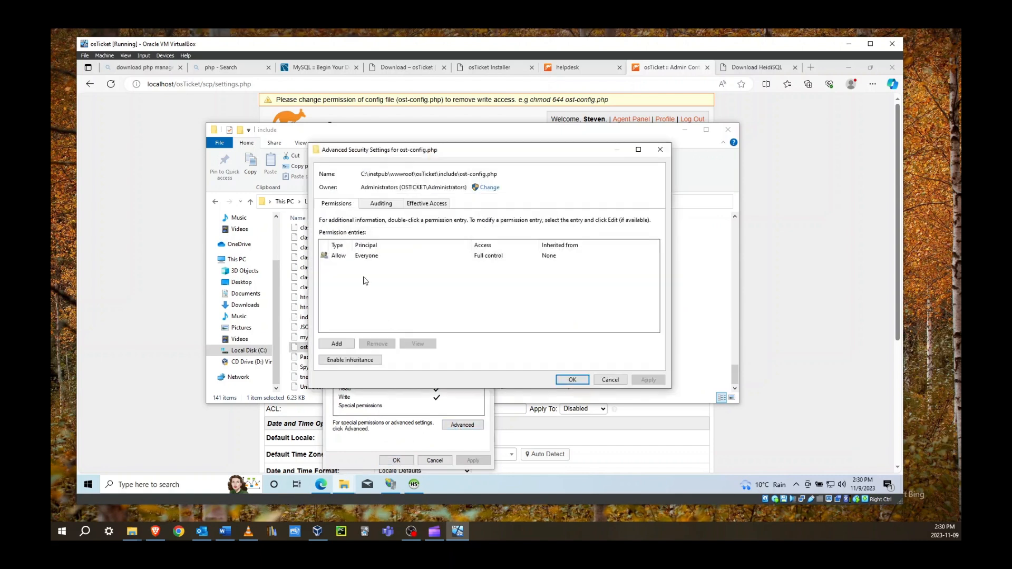
click(344, 257)
click(424, 346)
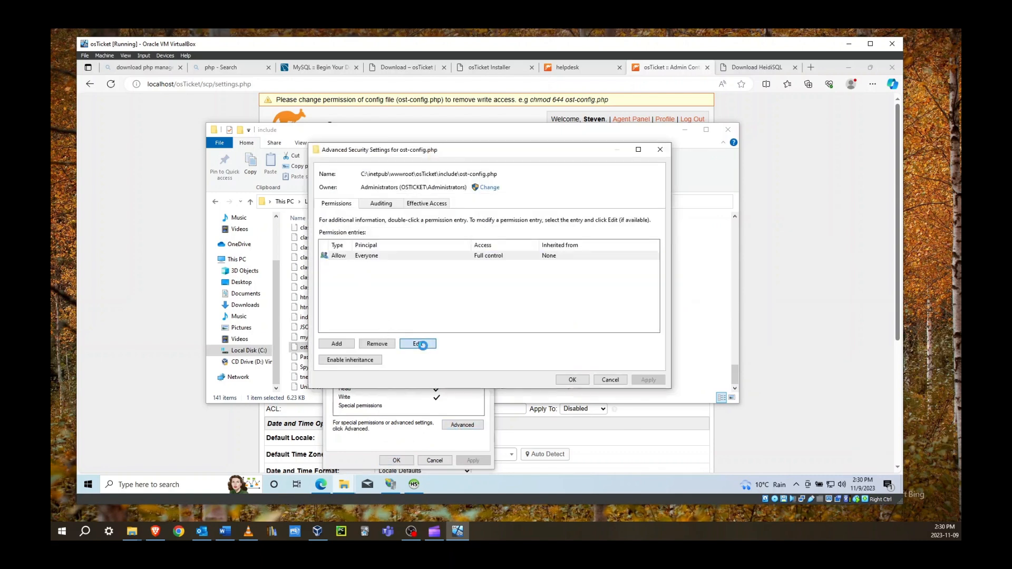
click(318, 226)
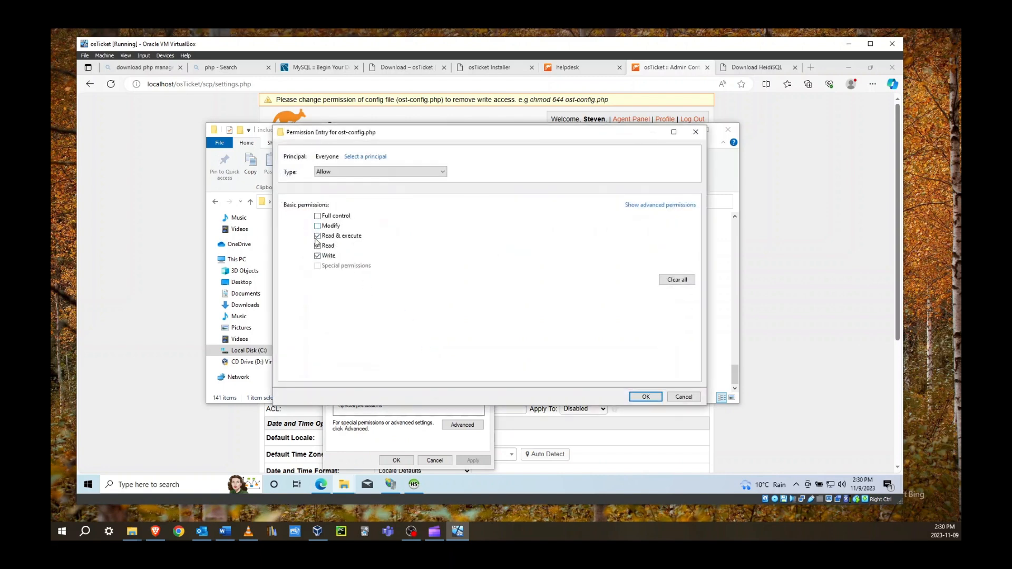
click(318, 256)
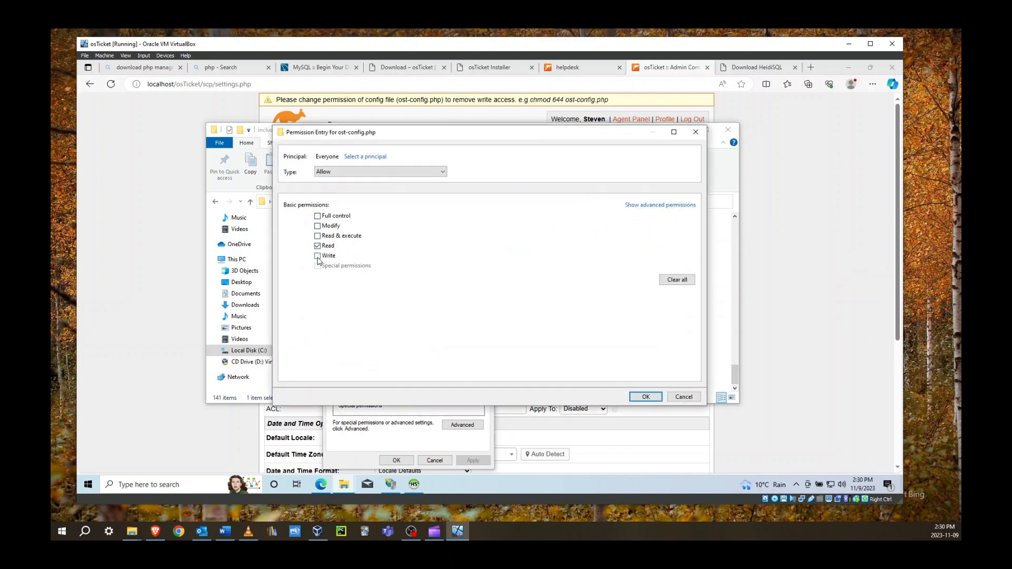
click(646, 398)
click(649, 380)
click(572, 380)
click(410, 462)
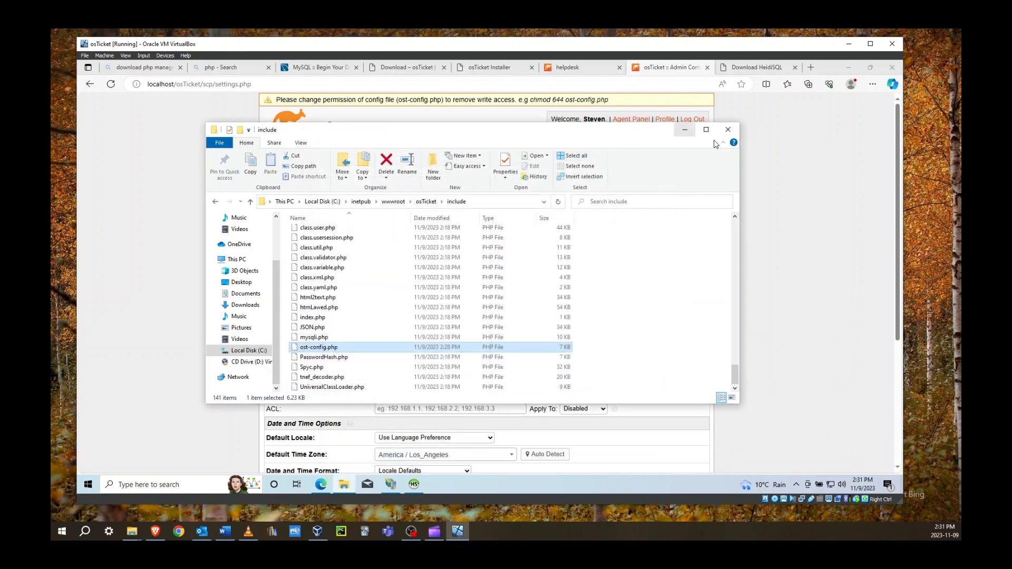
Close the include folder and the HeidiSQL download tab, returning to the installer's Congratulations page
click(728, 130)
click(772, 67)
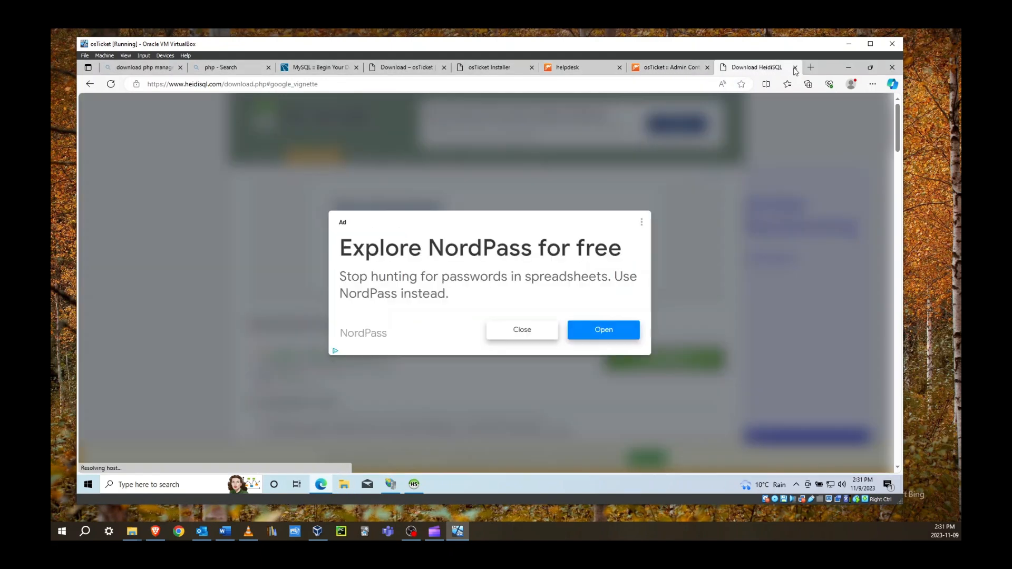
click(795, 68)
click(558, 69)
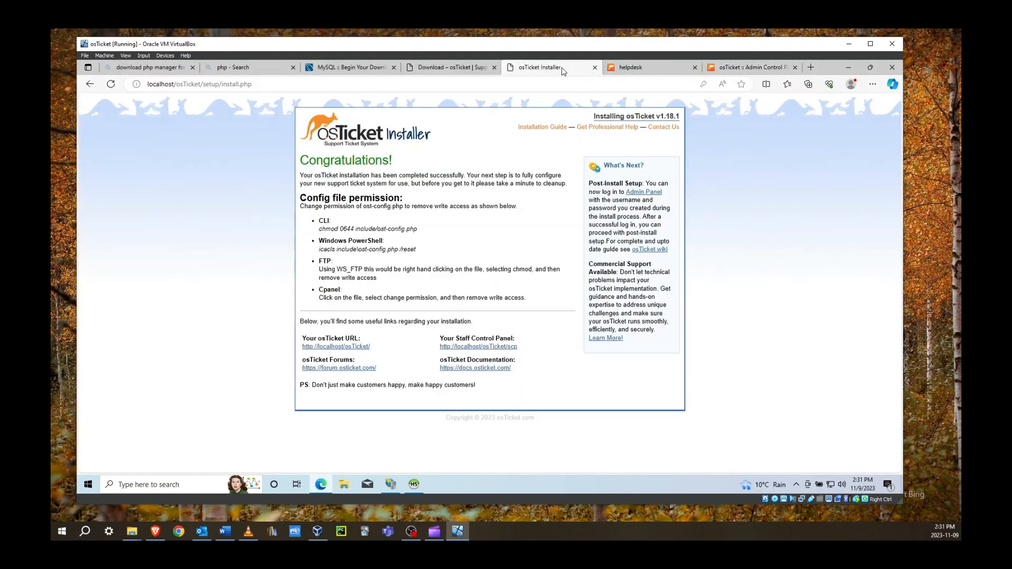